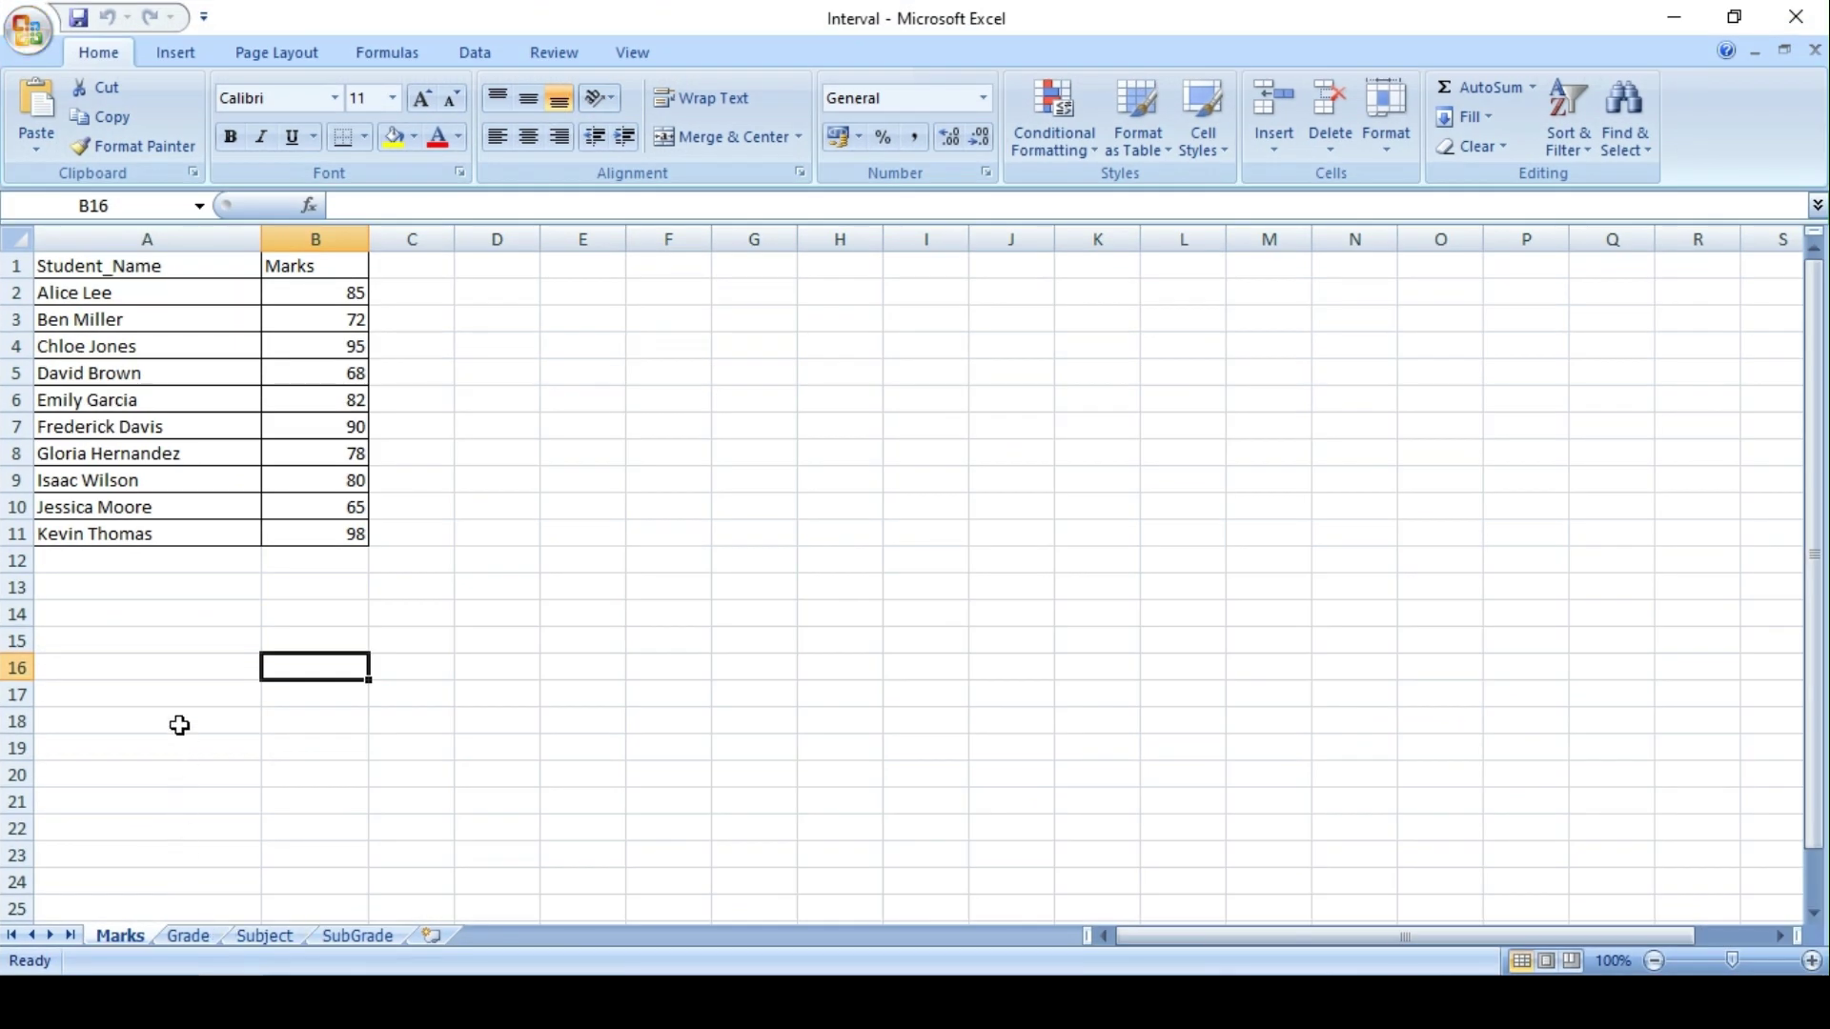
Step: Review the student names and marks in the table on the Marks sheet
left_click(181, 700)
left_click_drag(120, 270, 306, 522)
left_click(311, 560)
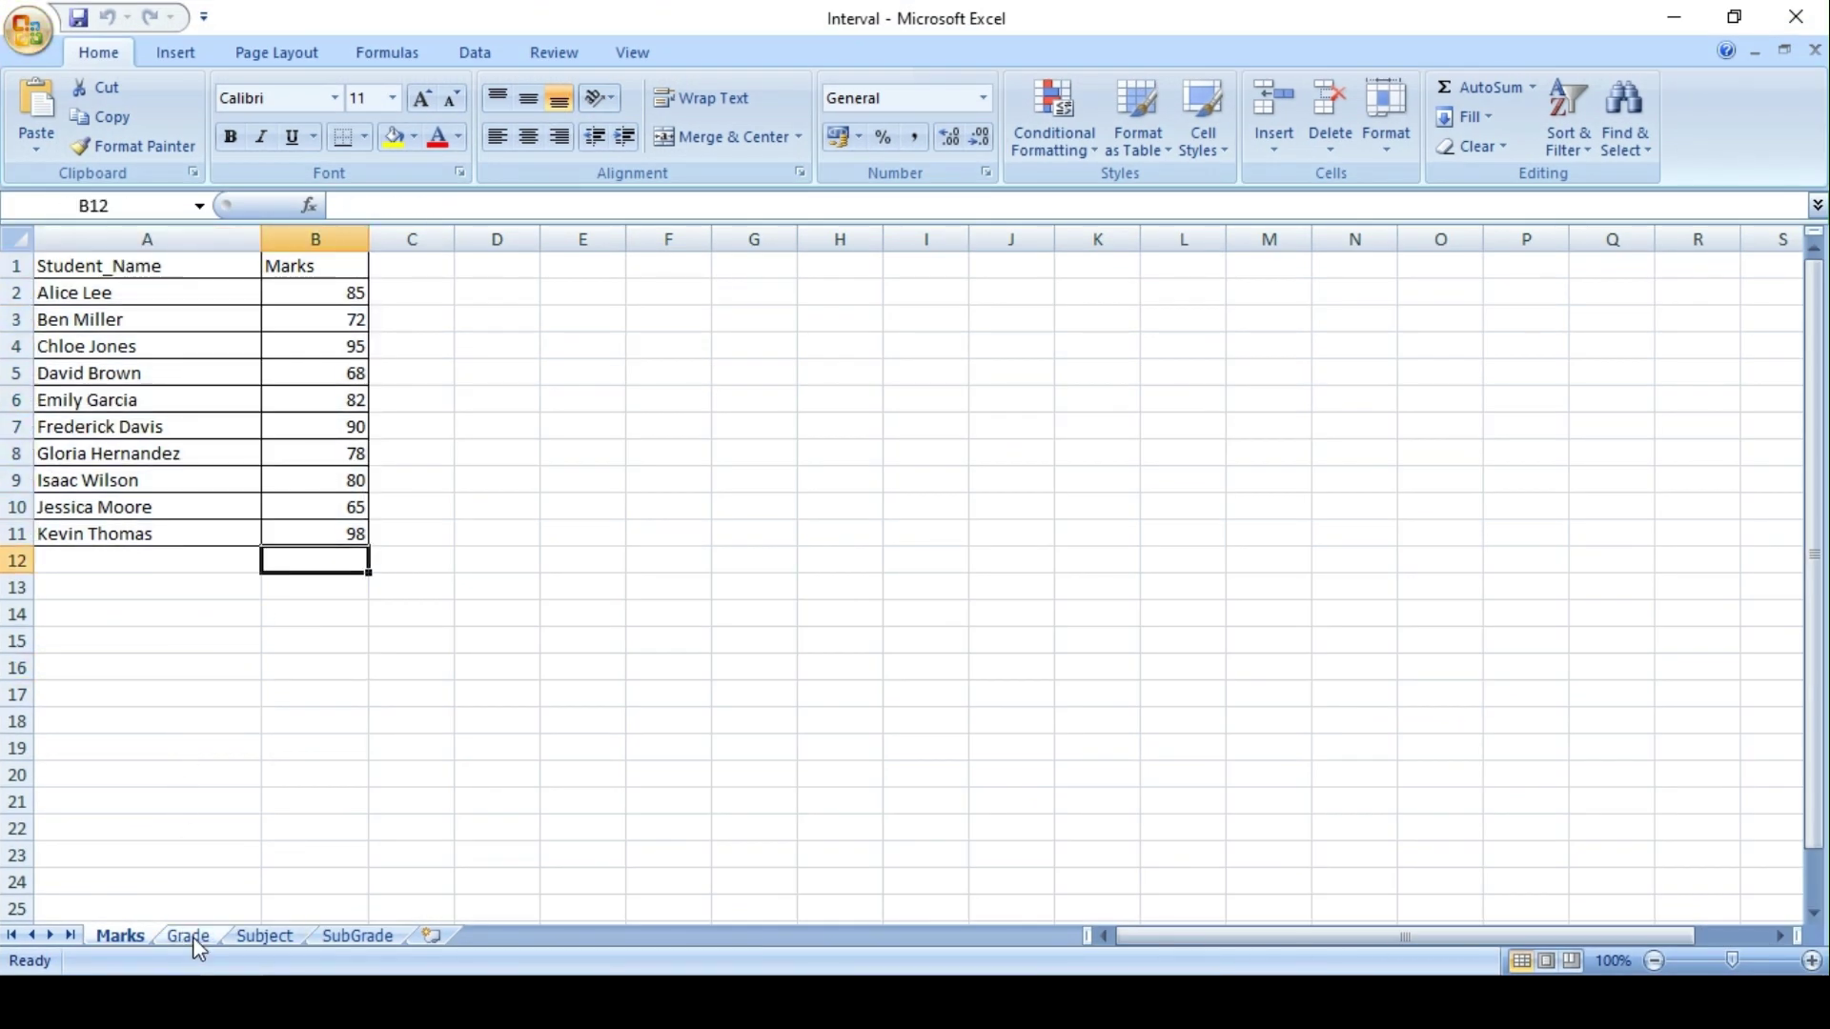
Step: Examine the Low, High and Grade columns of the grading table on the Grade sheet
left_click(190, 935)
left_click(210, 613)
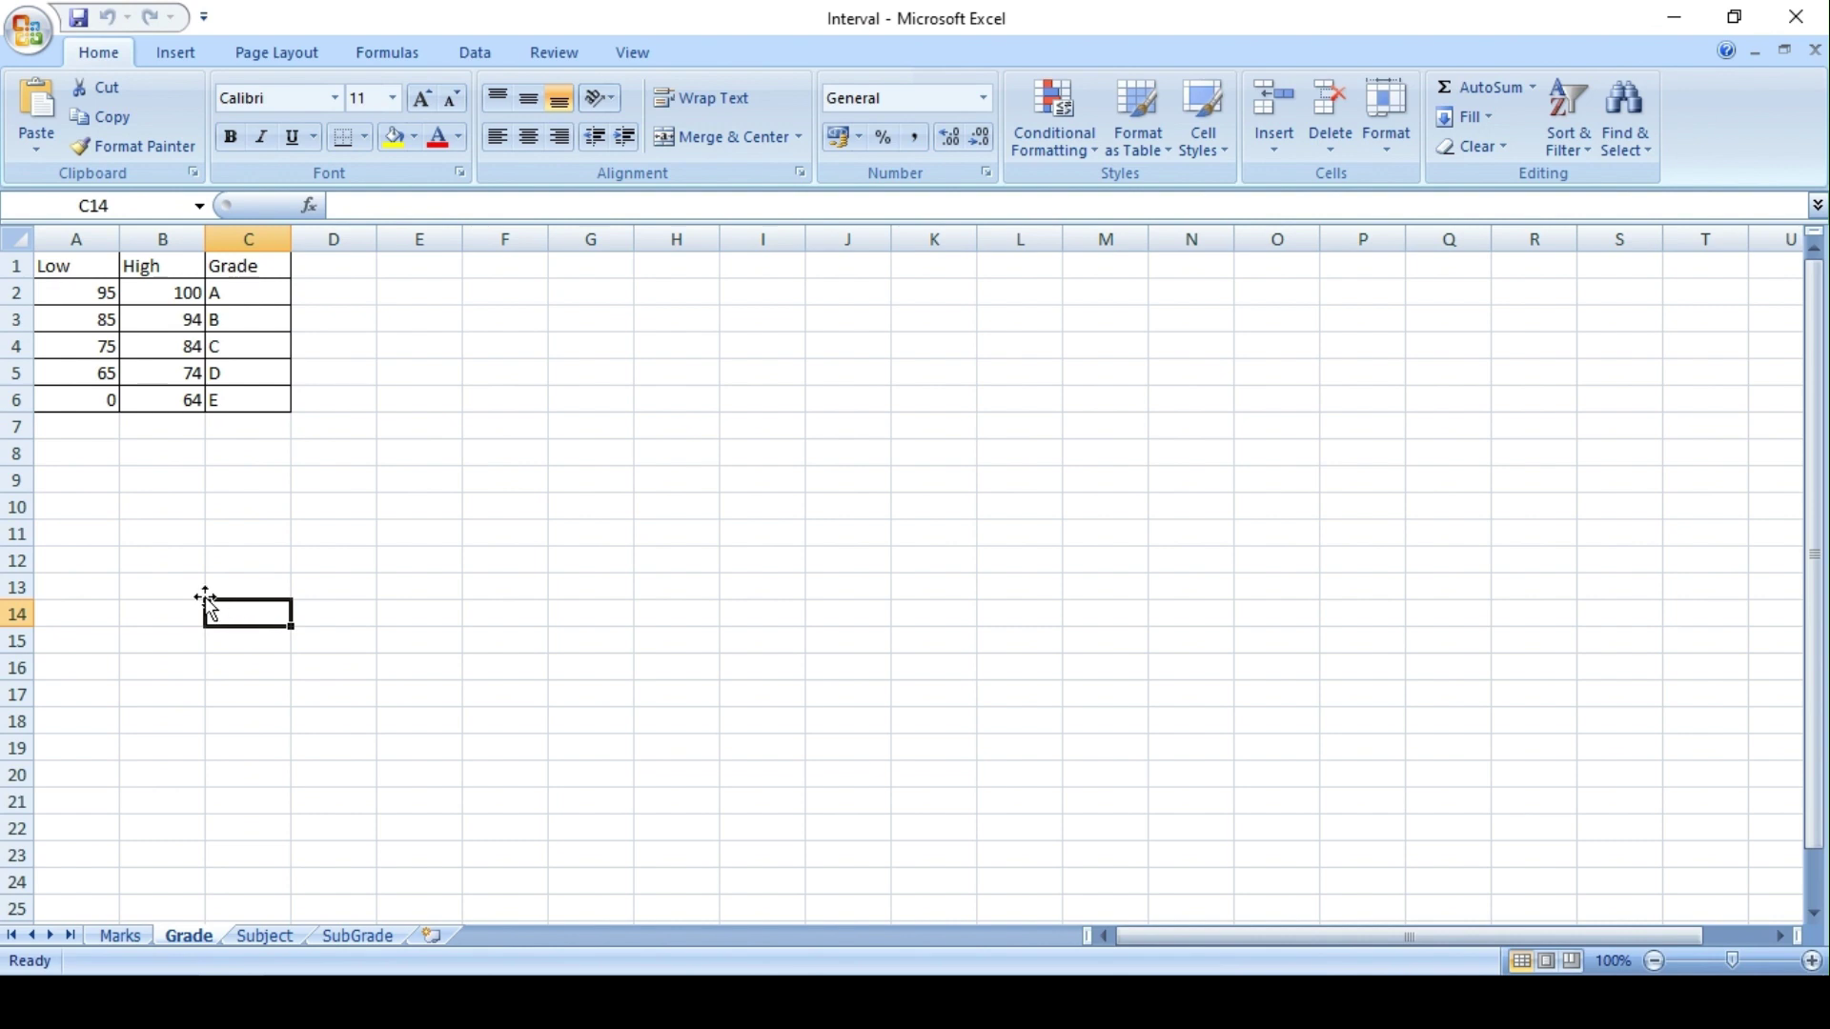
left_click(70, 273)
left_click(155, 273)
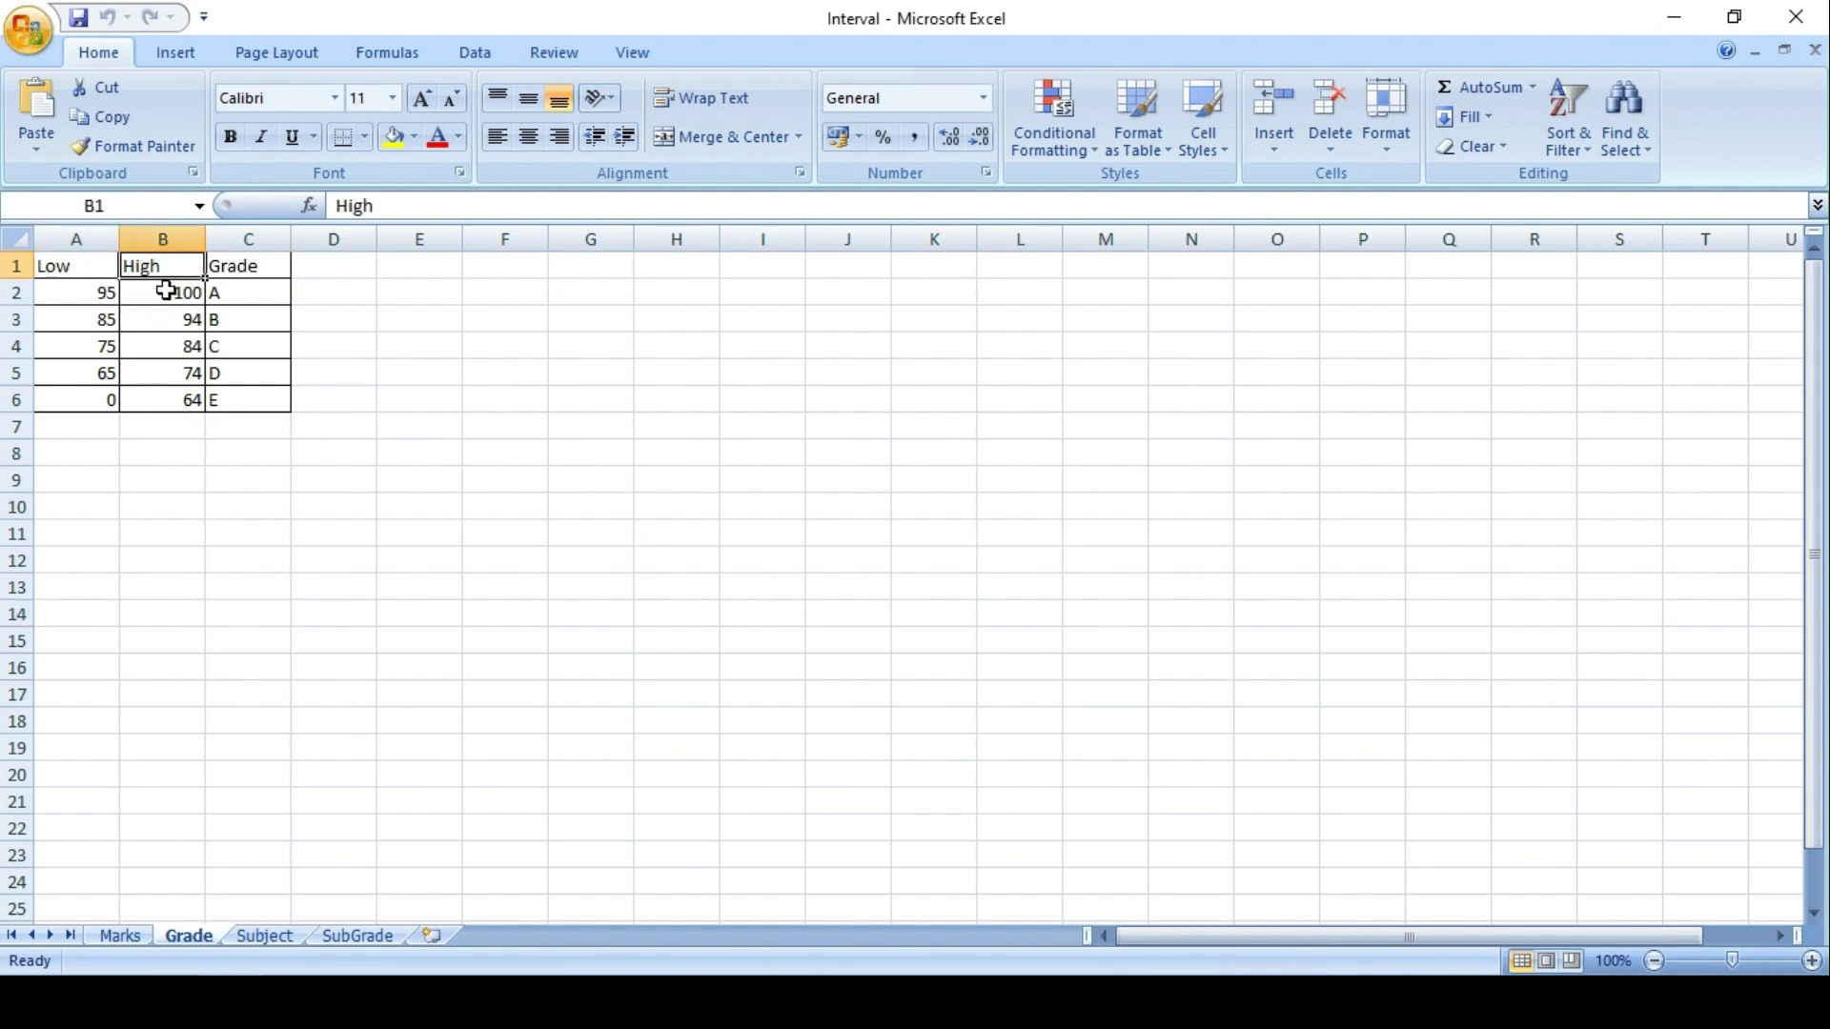
left_click(241, 290)
left_click(82, 294)
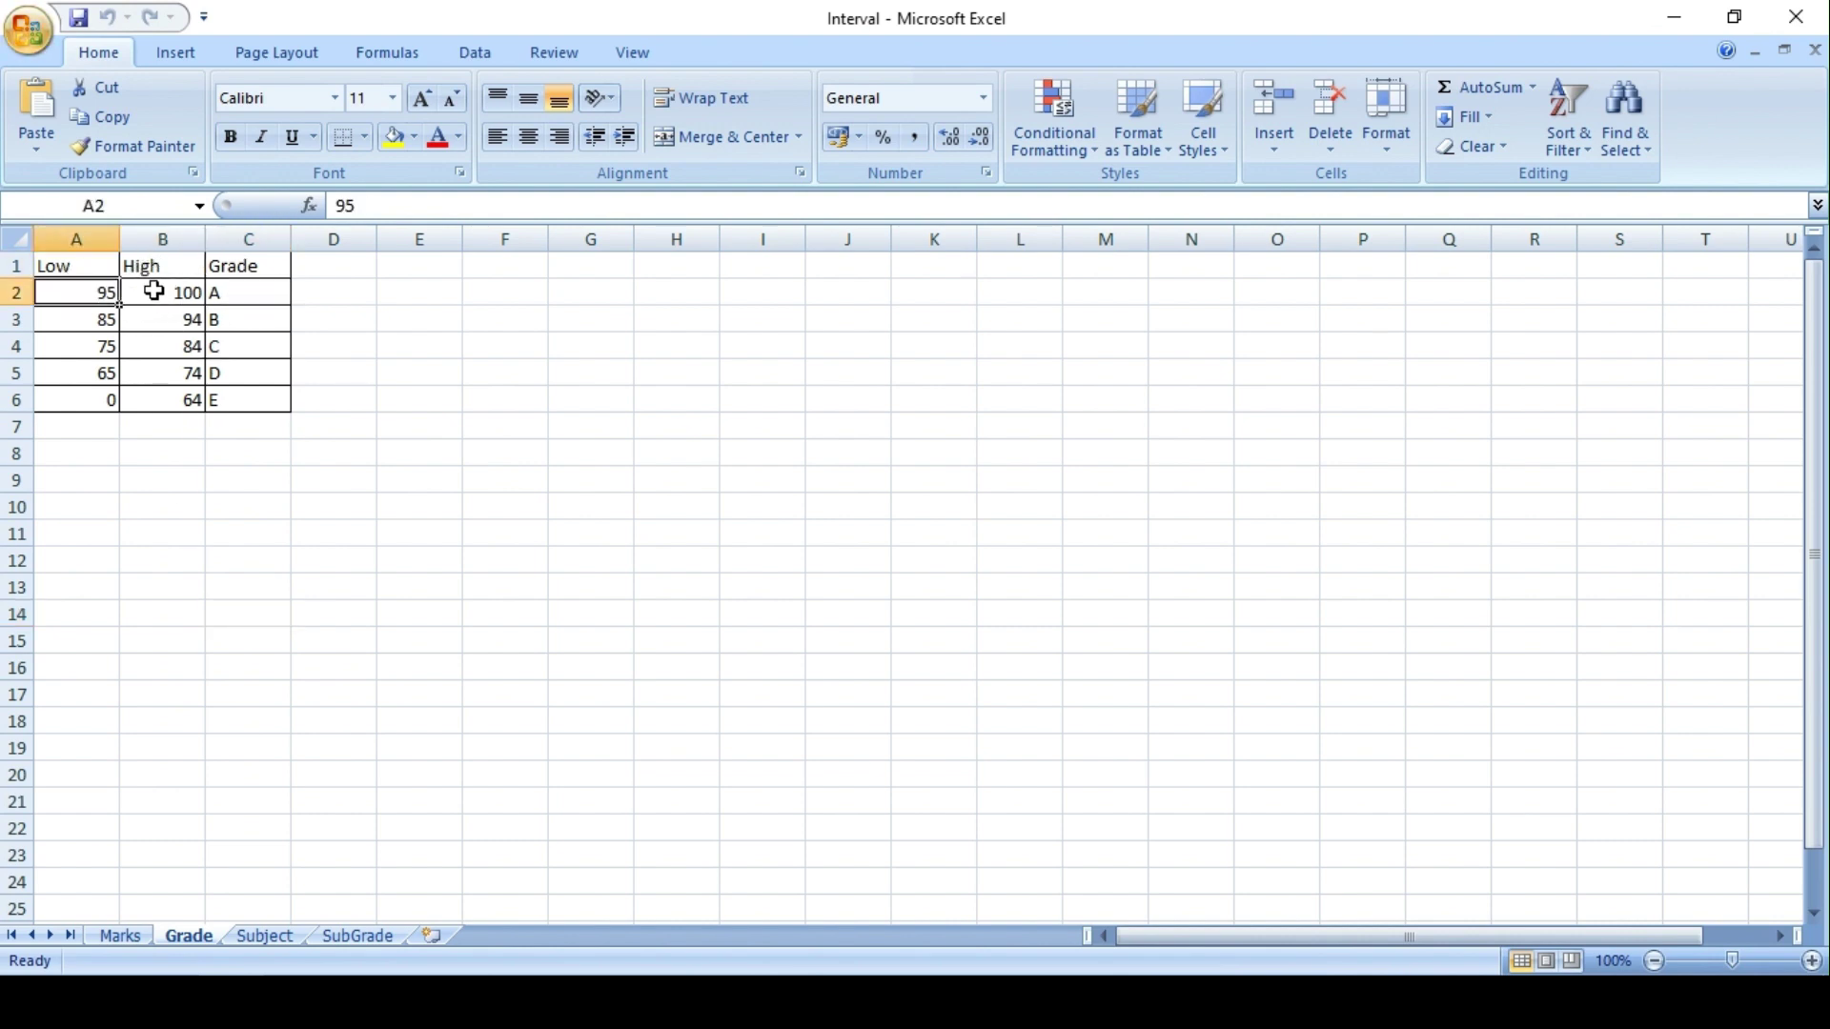
left_click(153, 290)
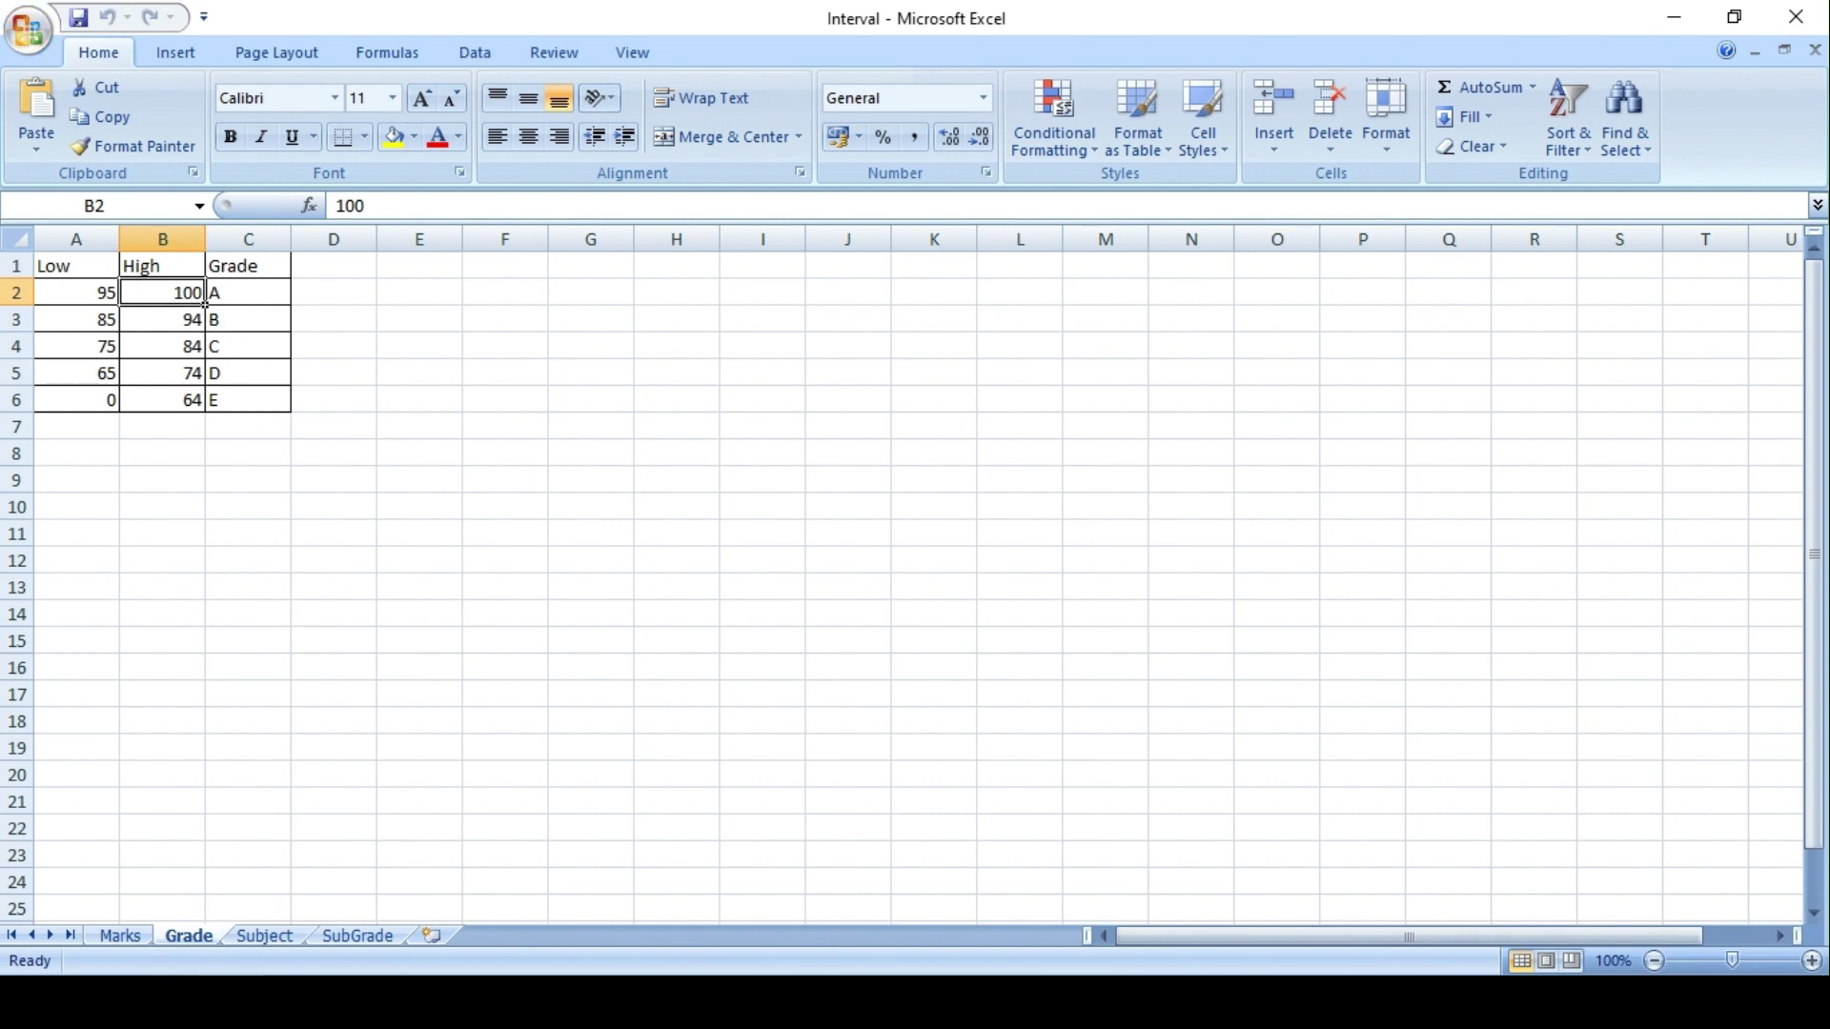
Step: Switch to the Qlik data model viewer in Chrome and preview the Marks and Grade tables, including the Marks, Low and High fields
left_click(162, 1002)
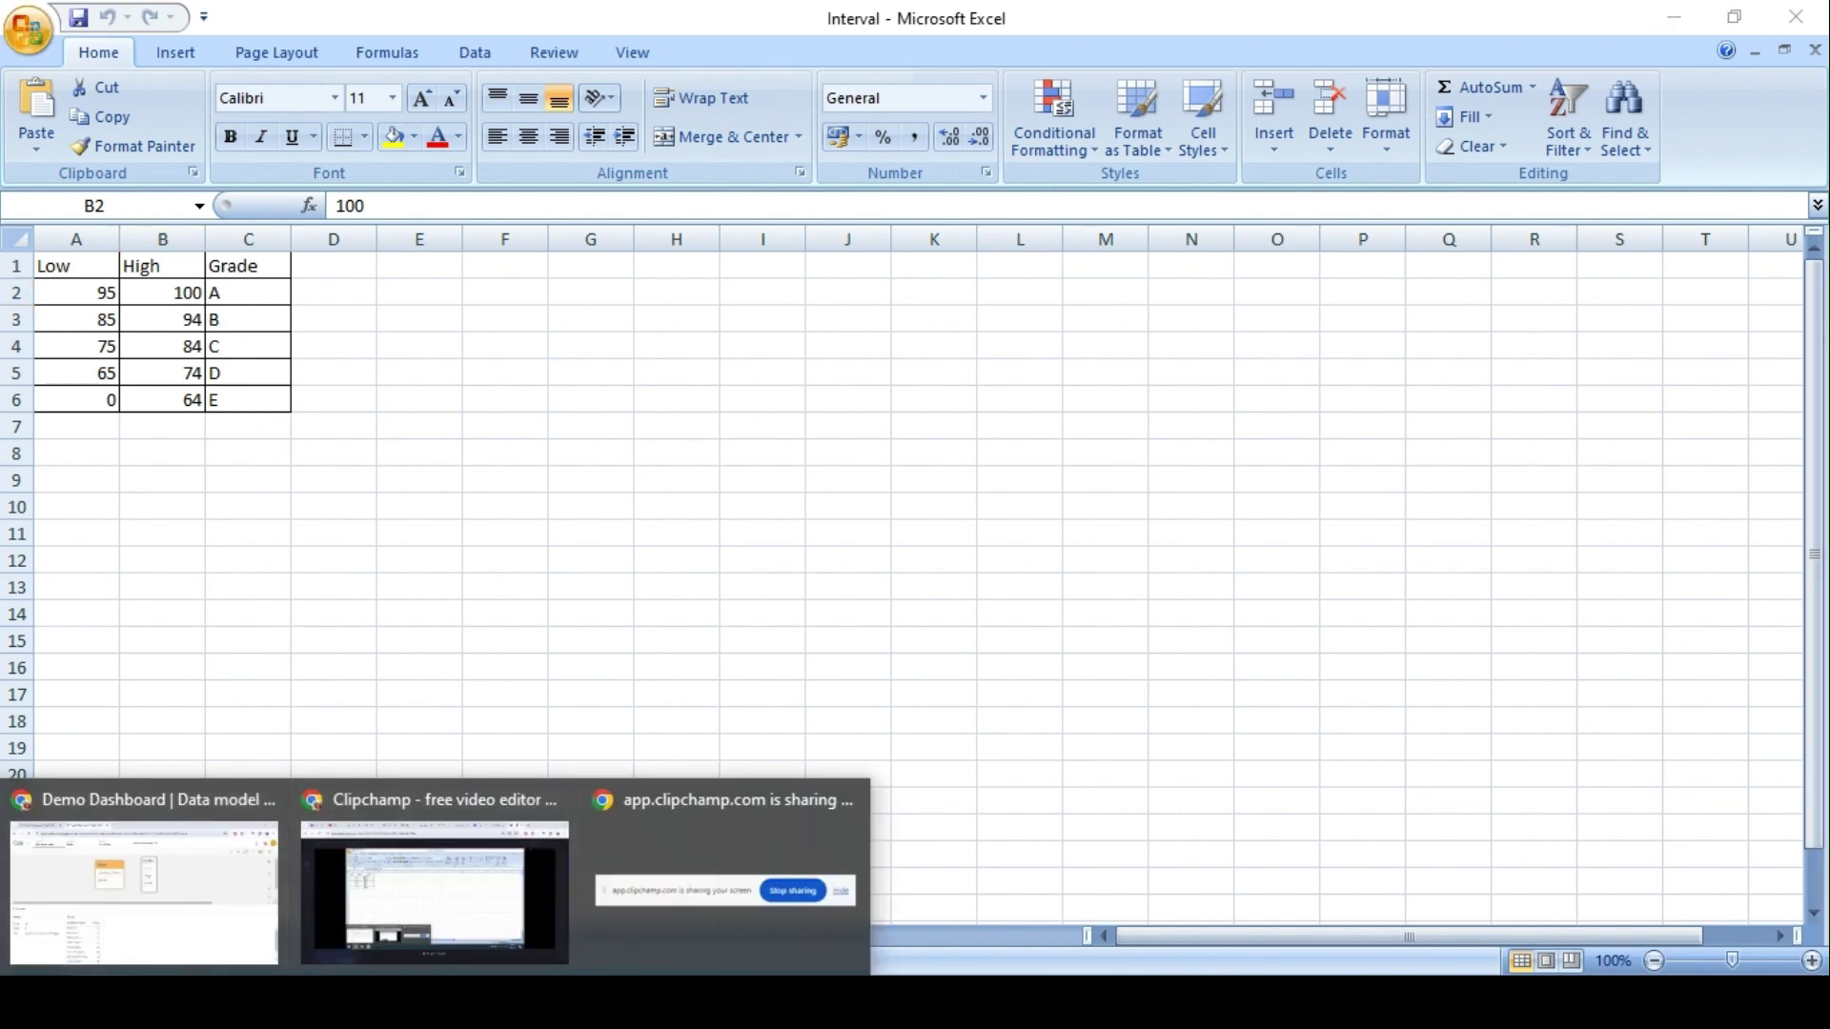
left_click(260, 561)
left_click(262, 1003)
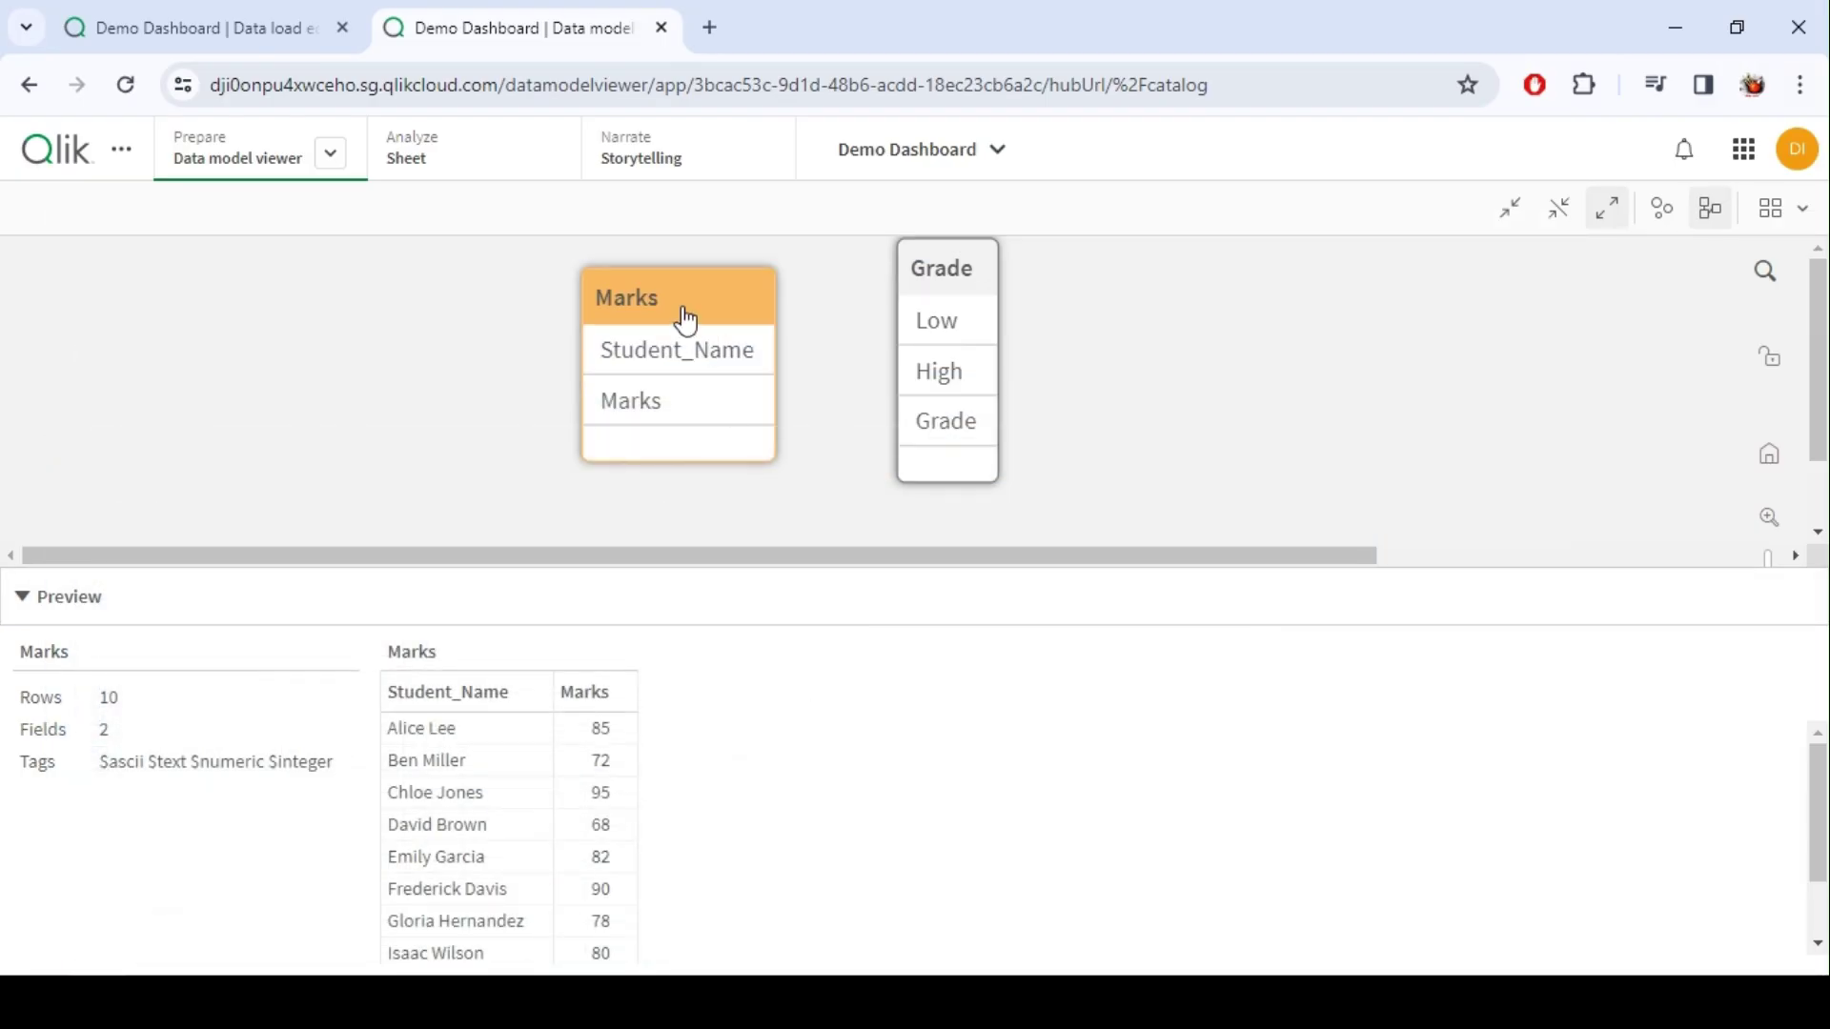
left_click(931, 284)
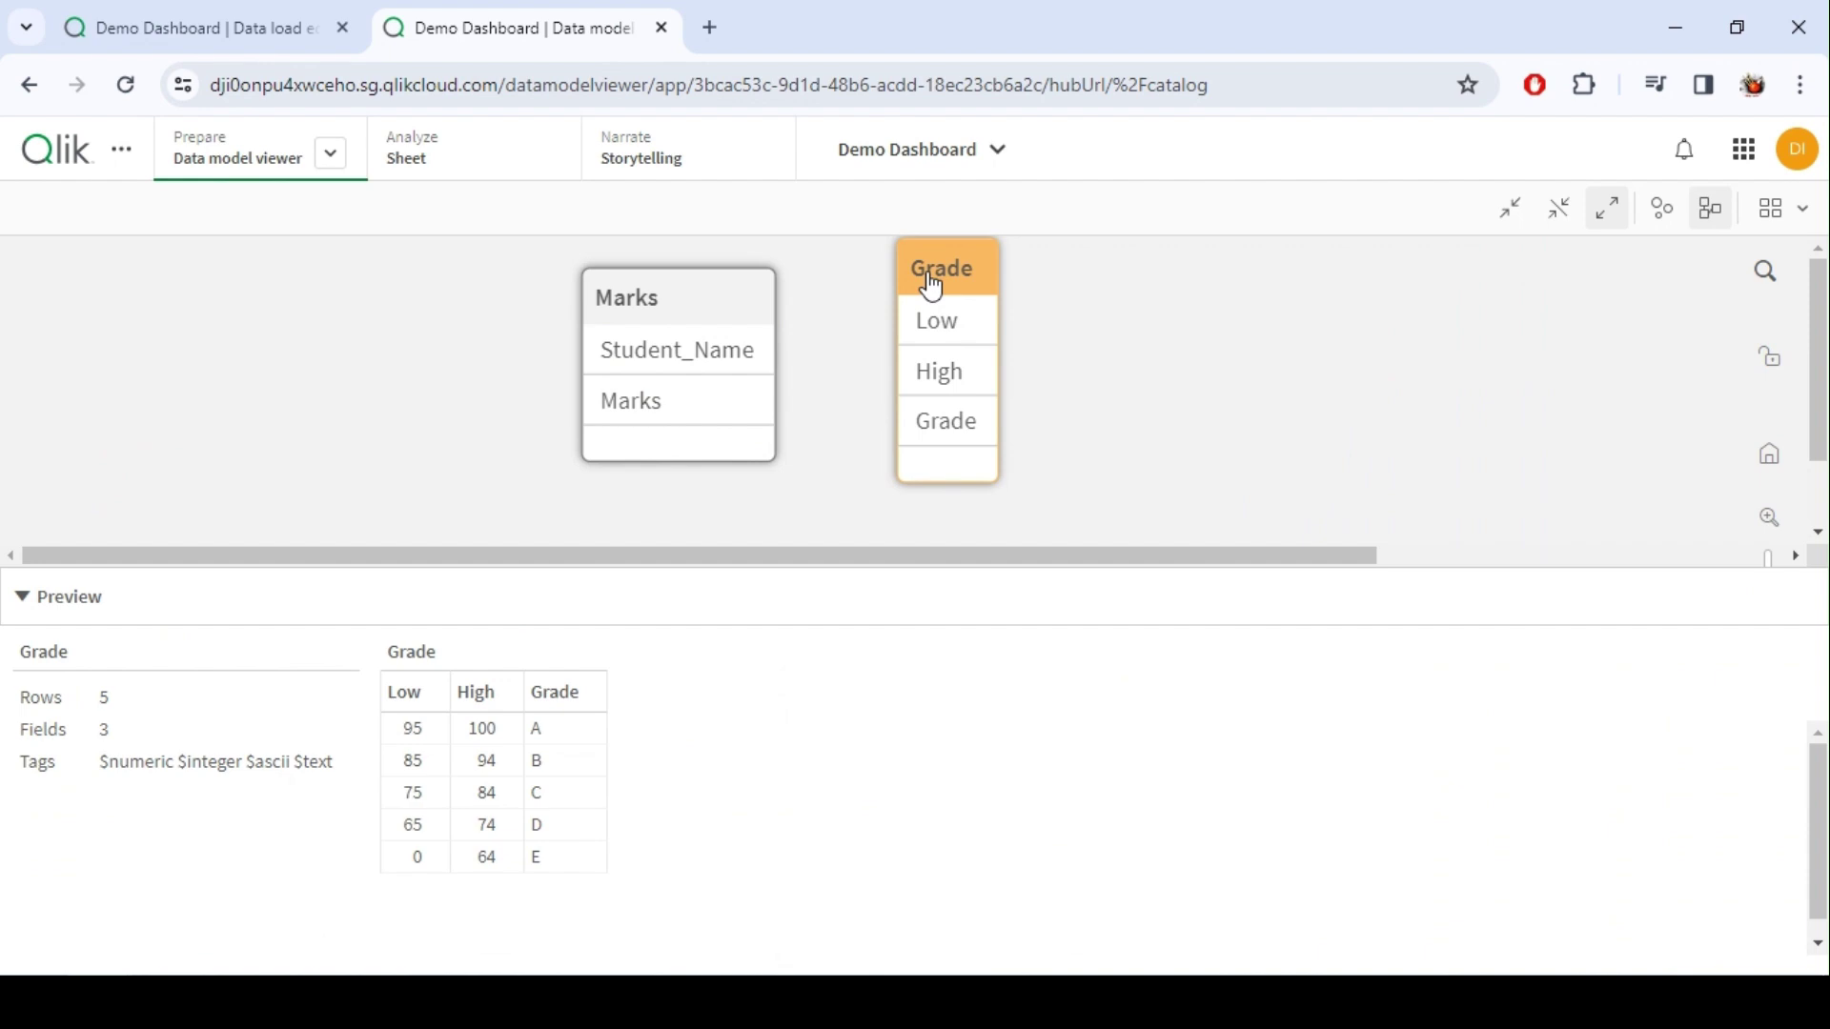
left_click(695, 352)
left_click(694, 405)
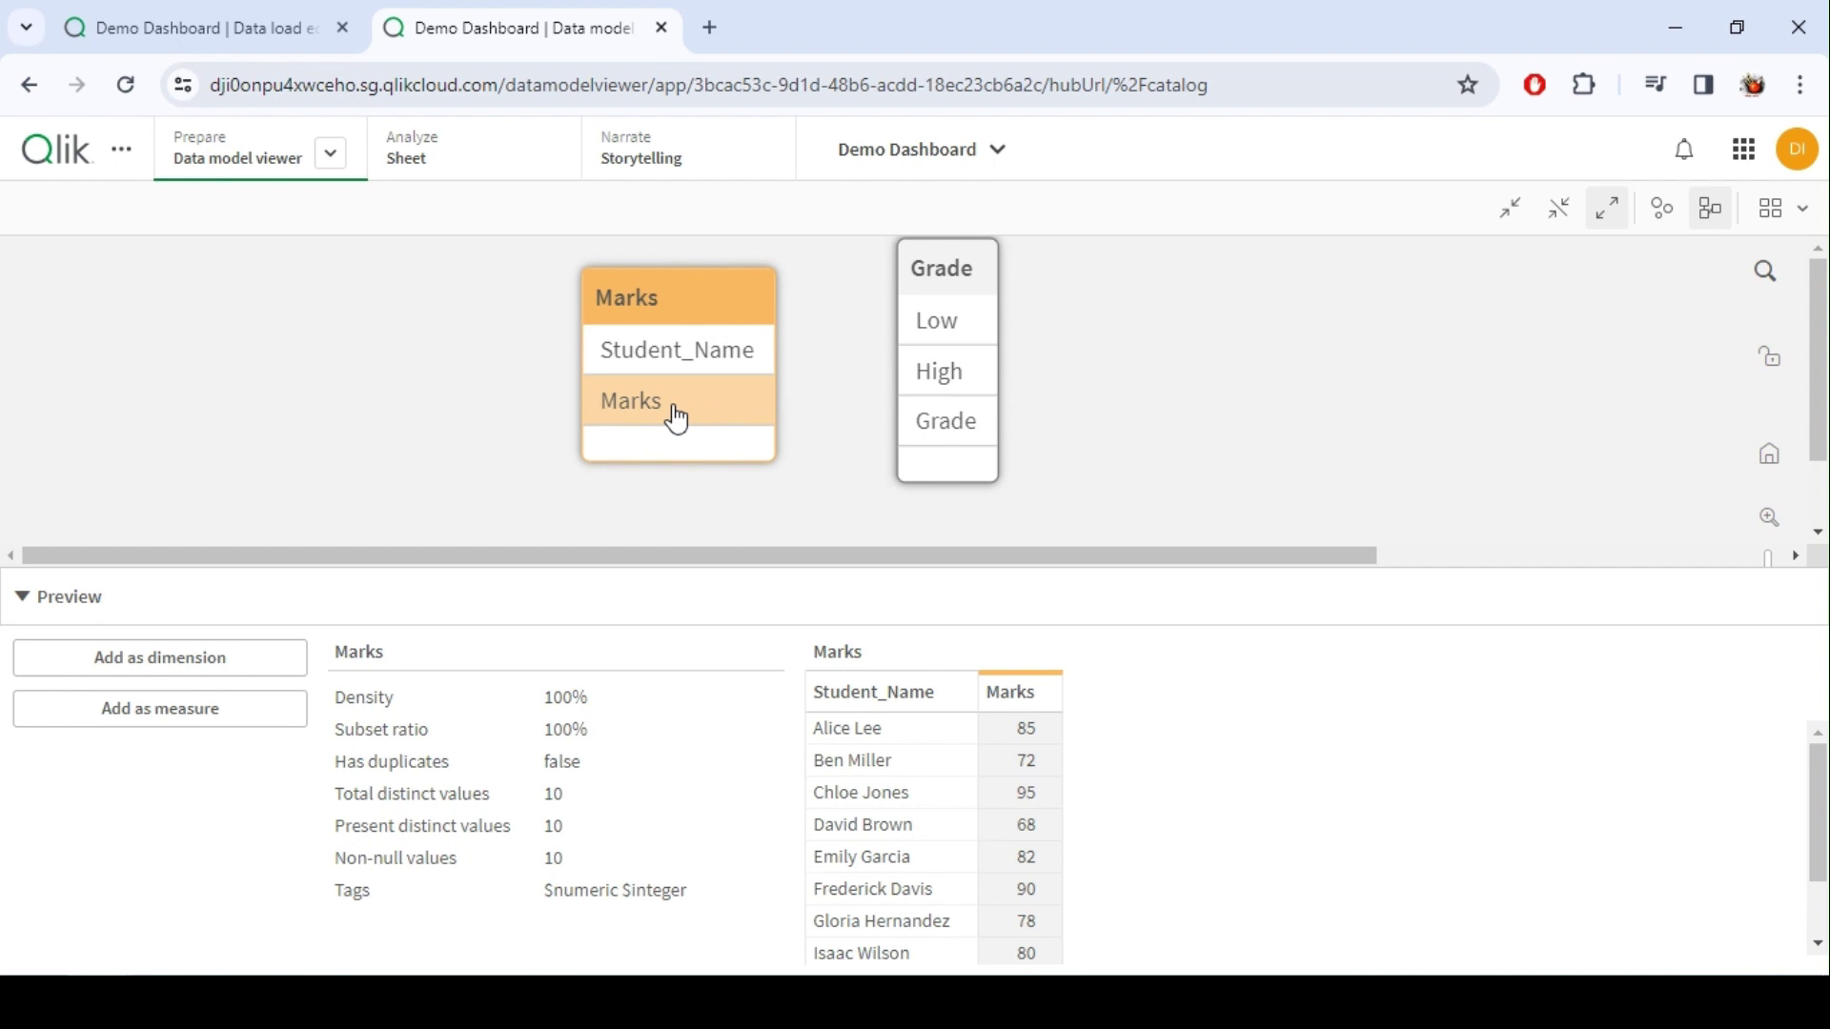
left_click(929, 281)
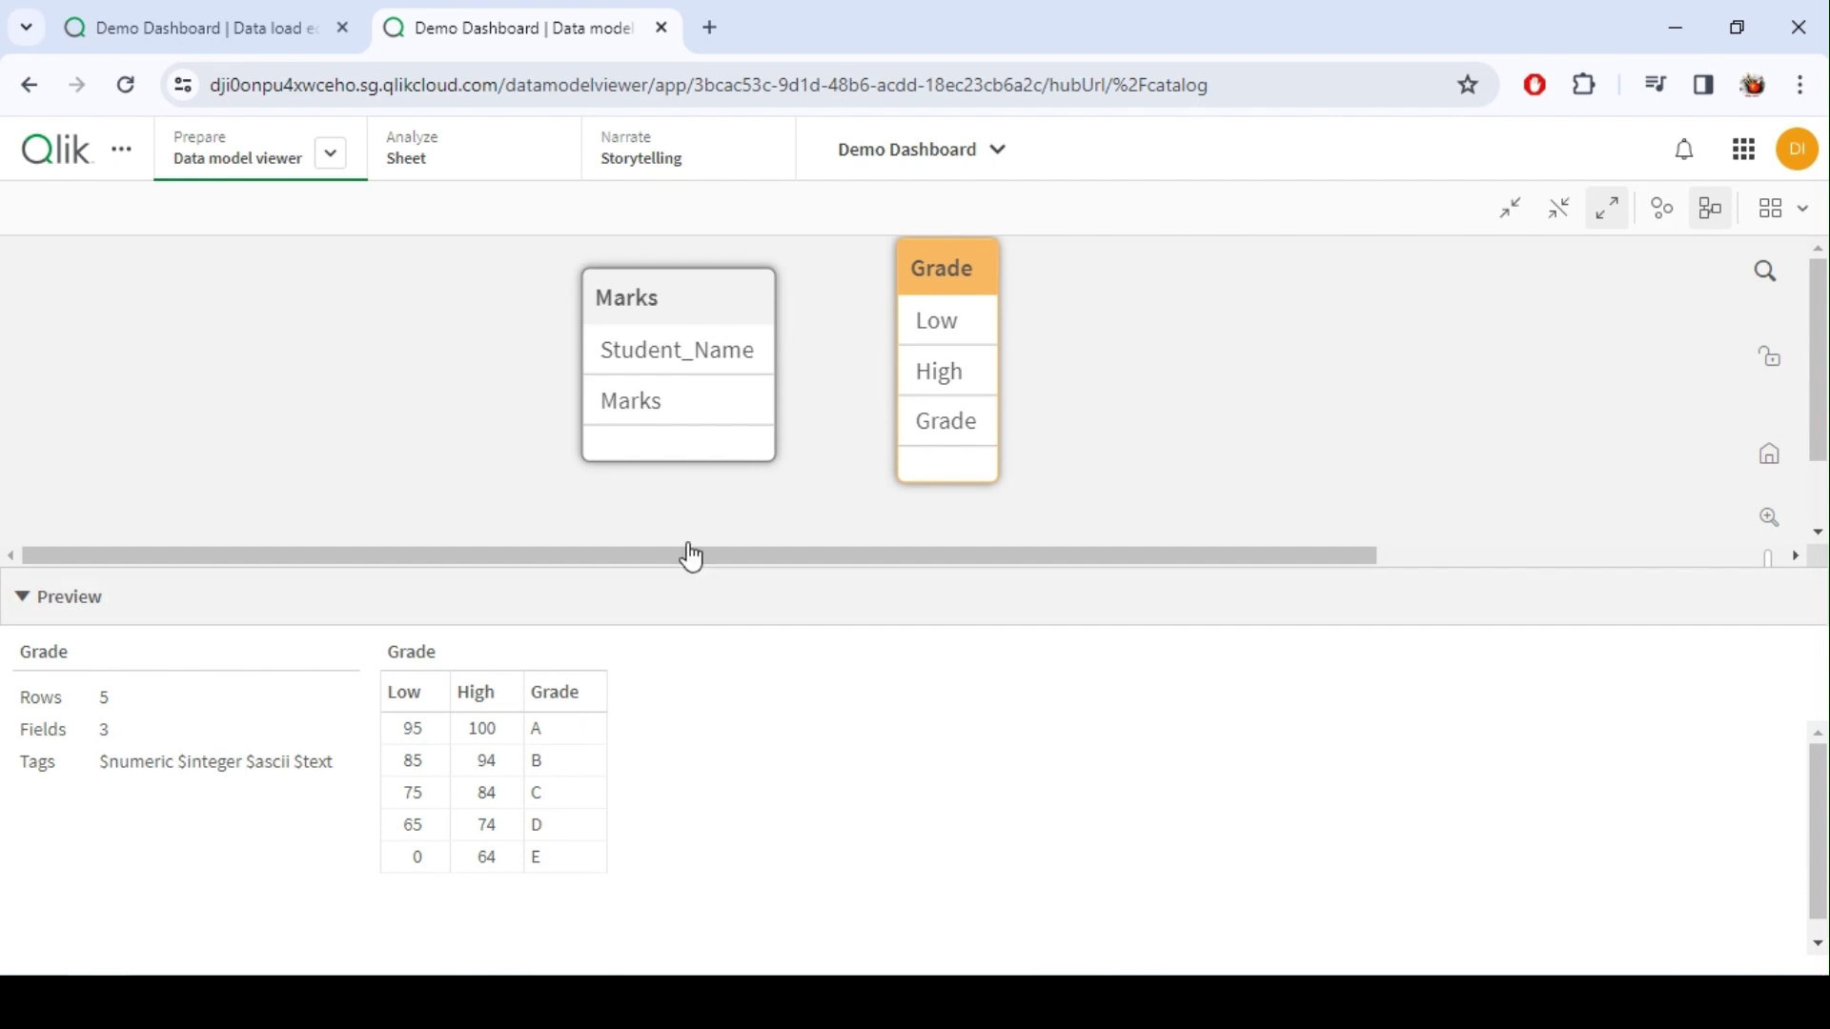
left_click(657, 416)
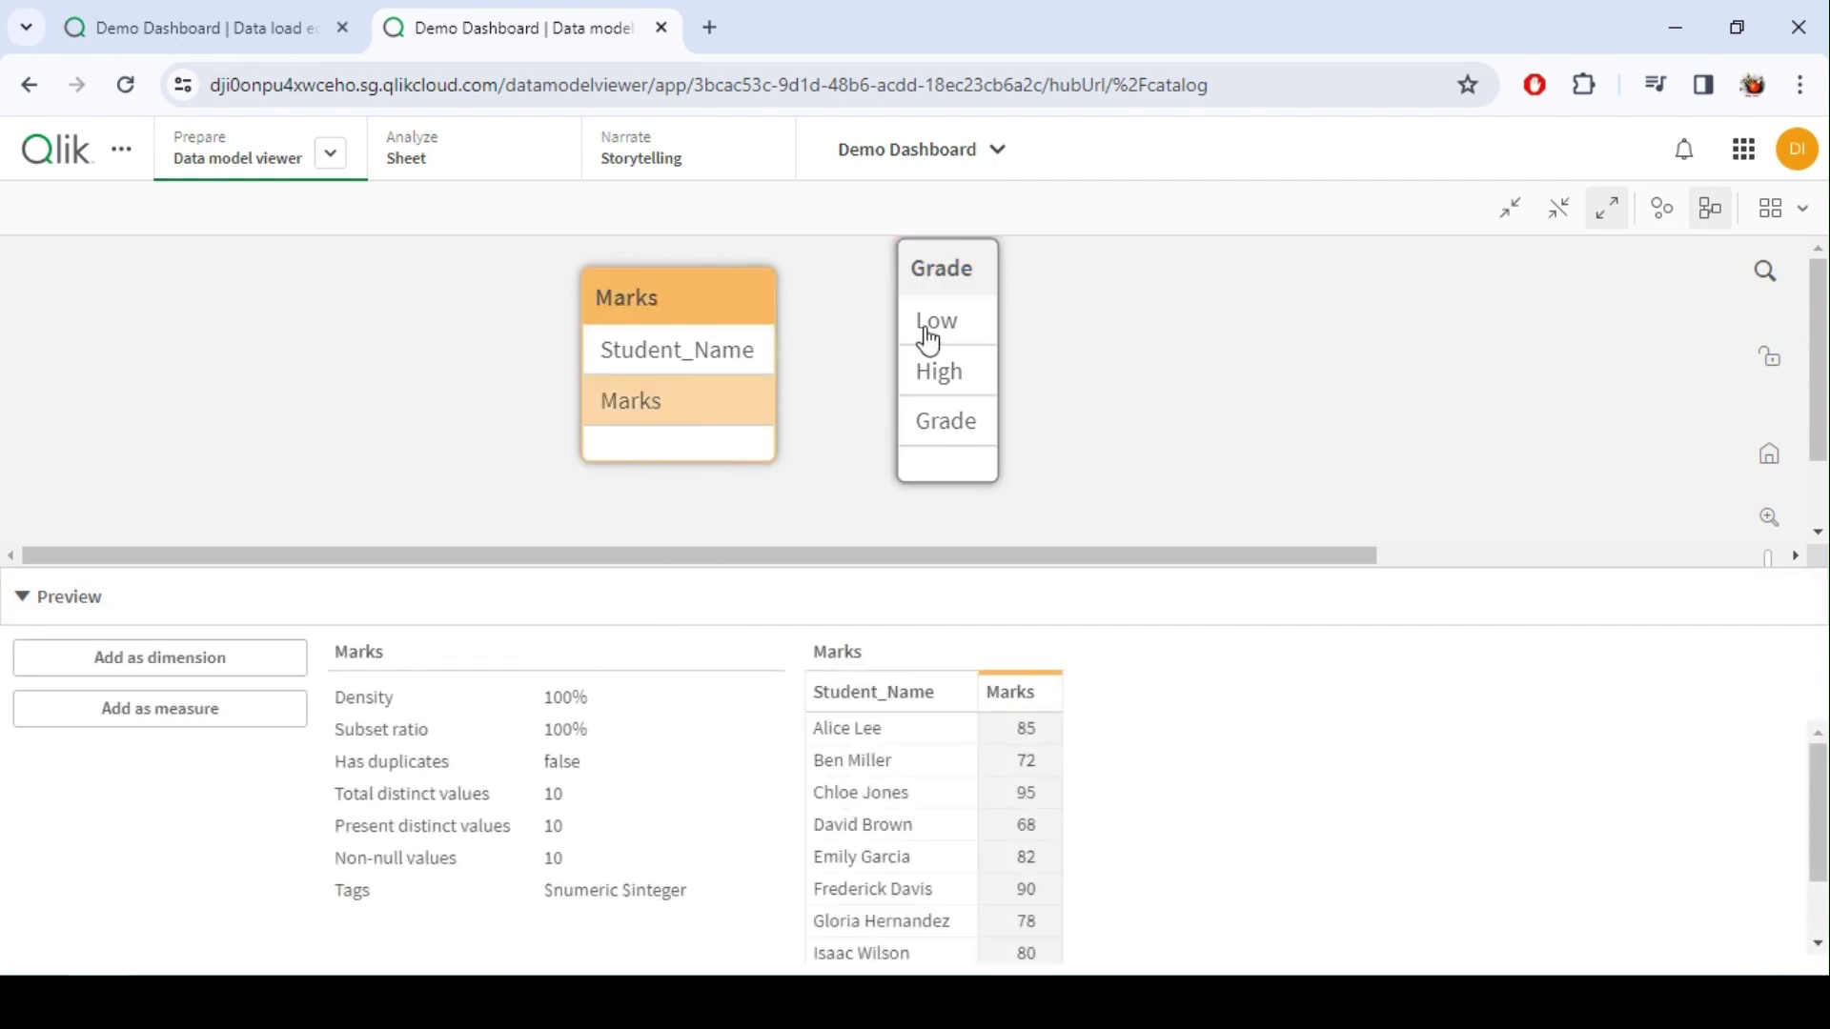
left_click(964, 376)
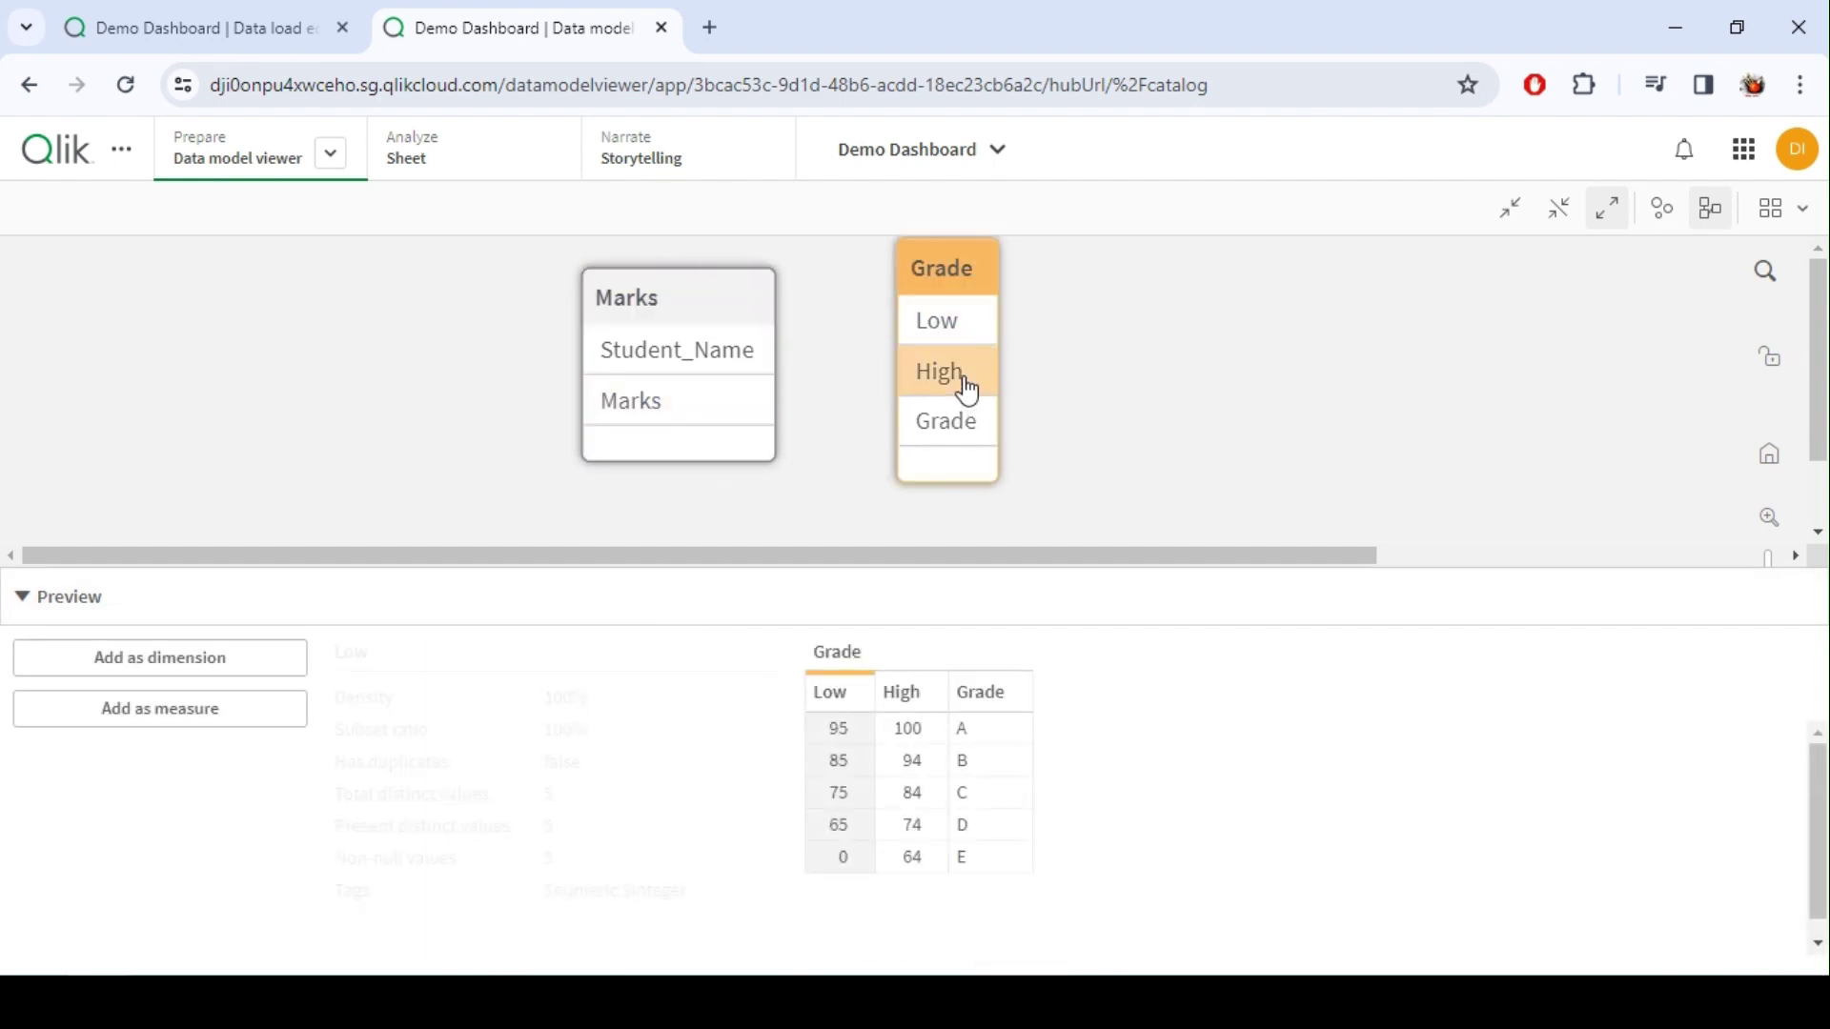
Step: In the data load editor's Interval Match section, add the prefix IntervalMatch(Marks) below the Grade load statement
left_click(244, 28)
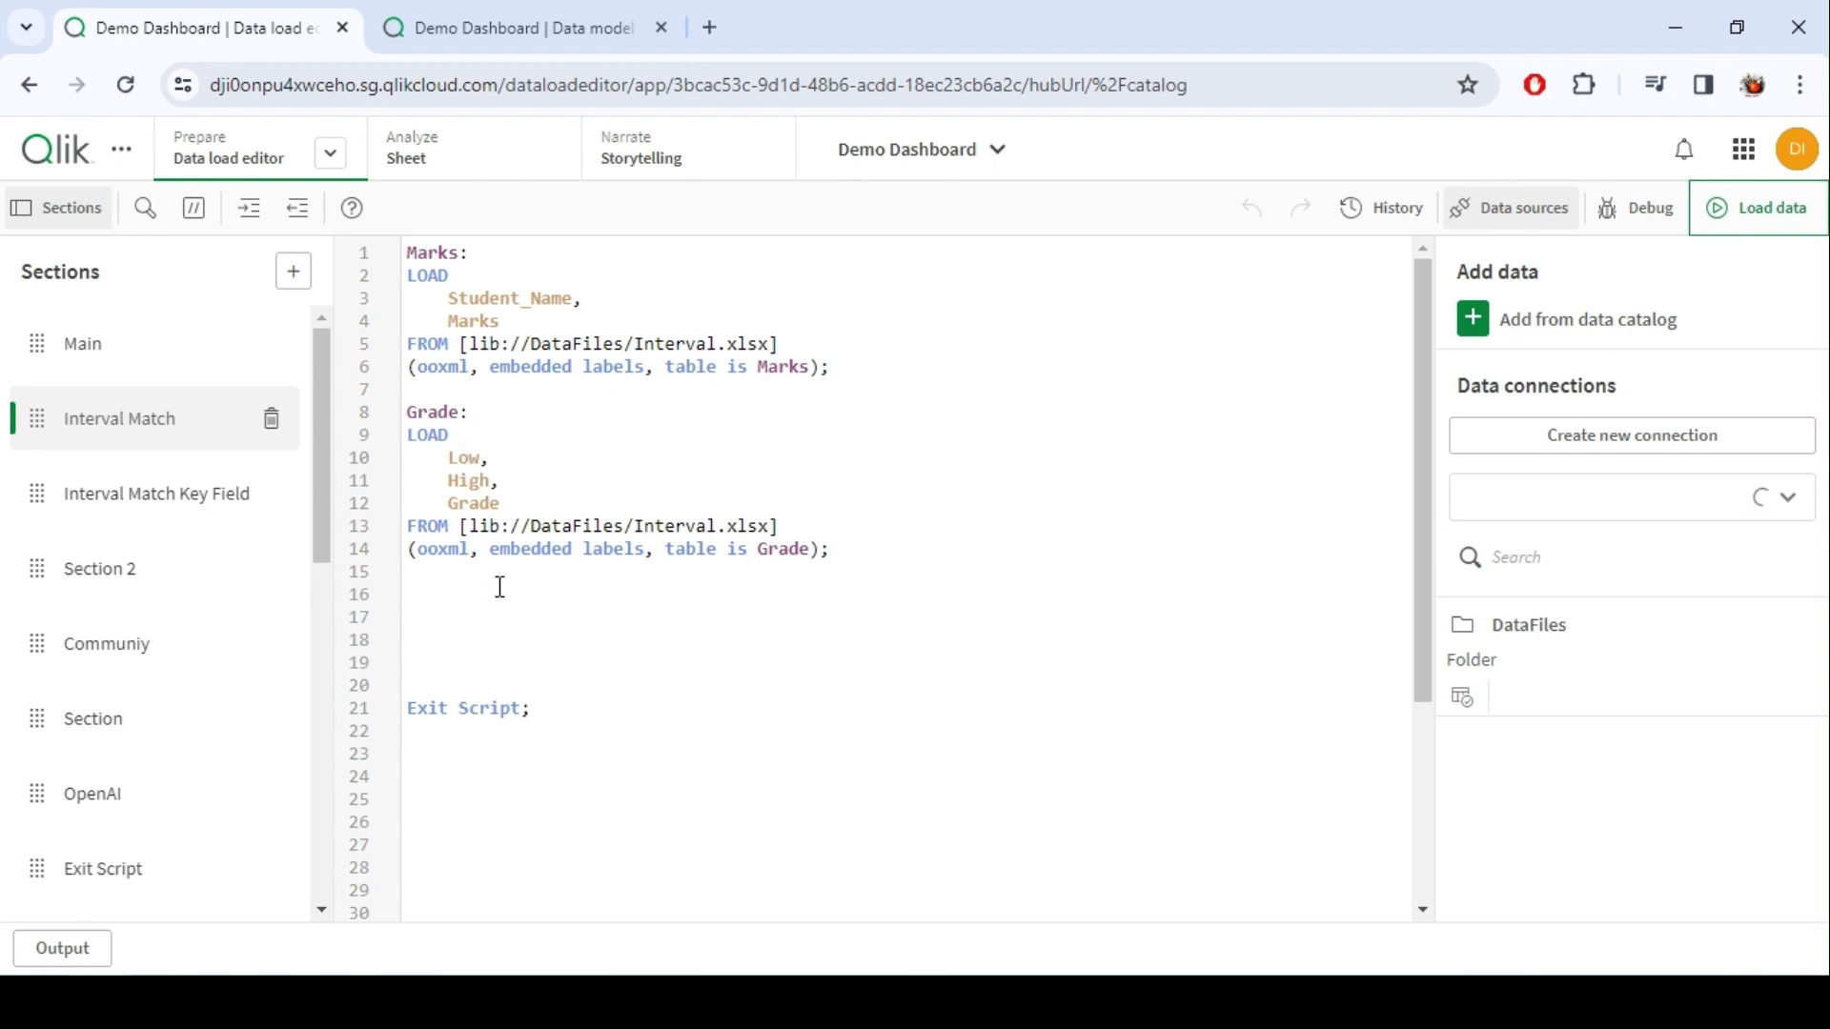
type("inter")
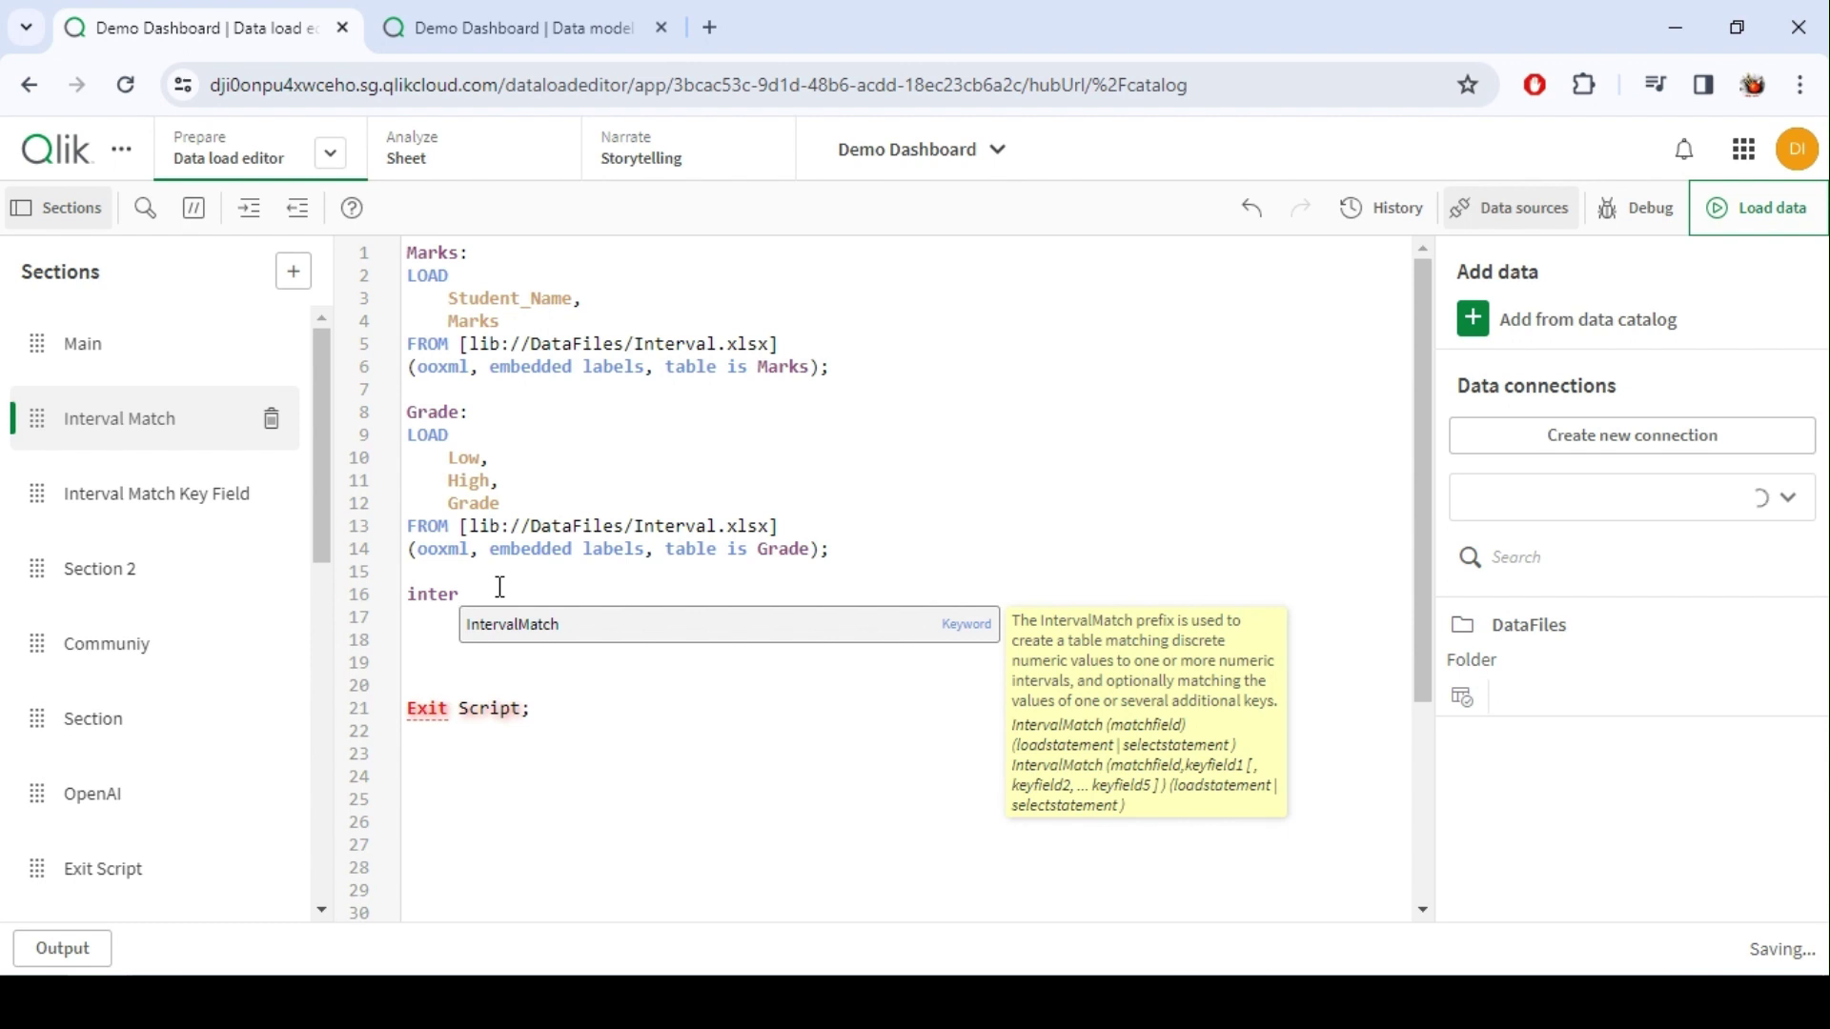
key("Return")
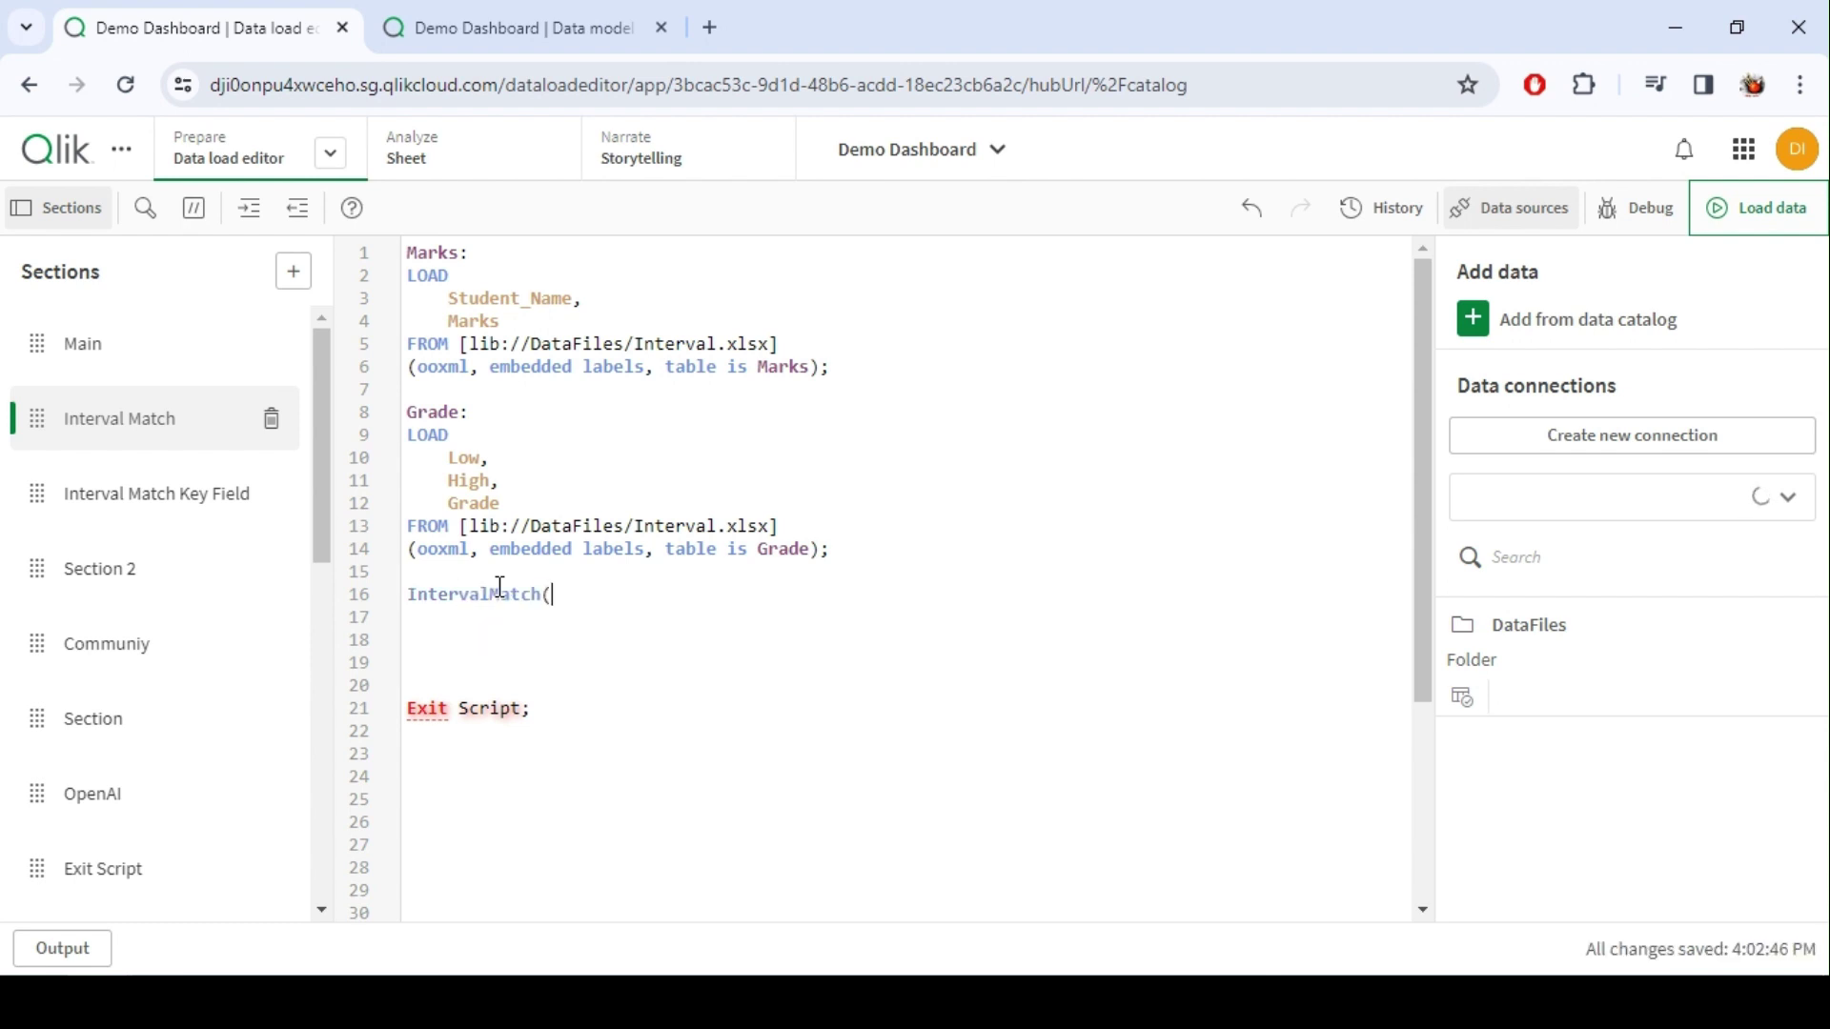
type("Ma")
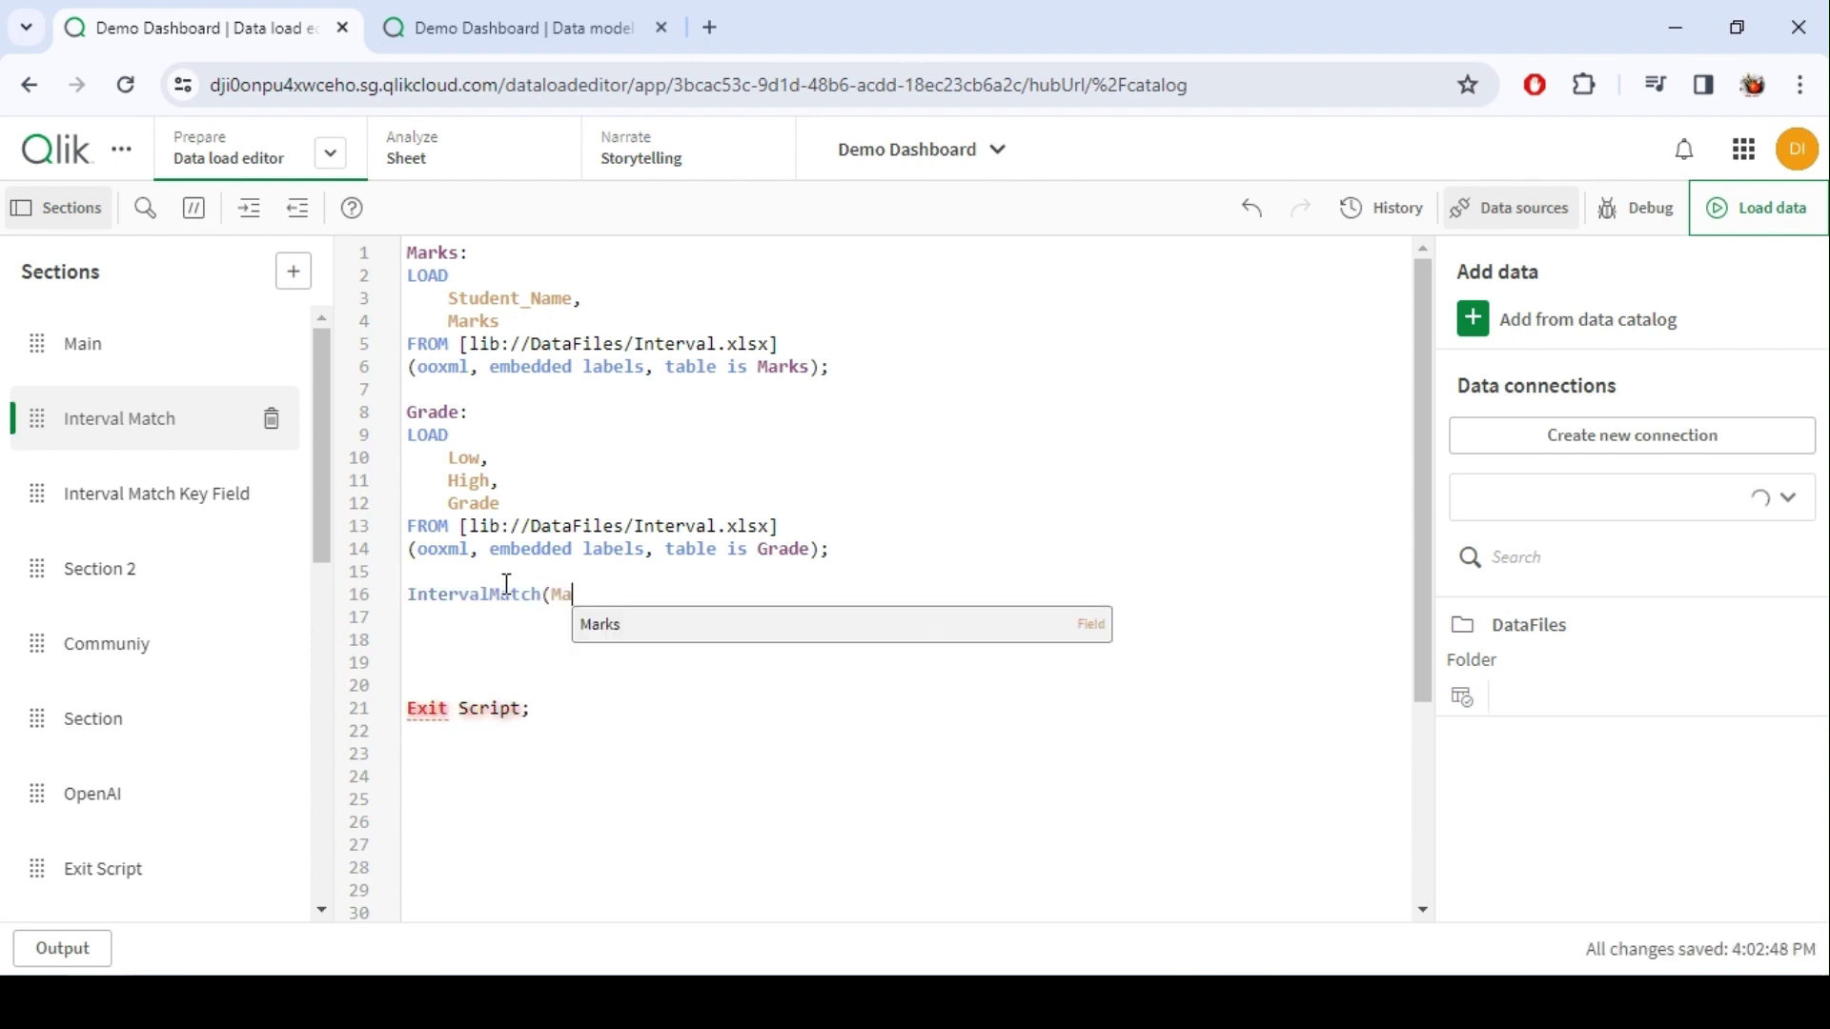
key("Return")
type(")")
key("Return")
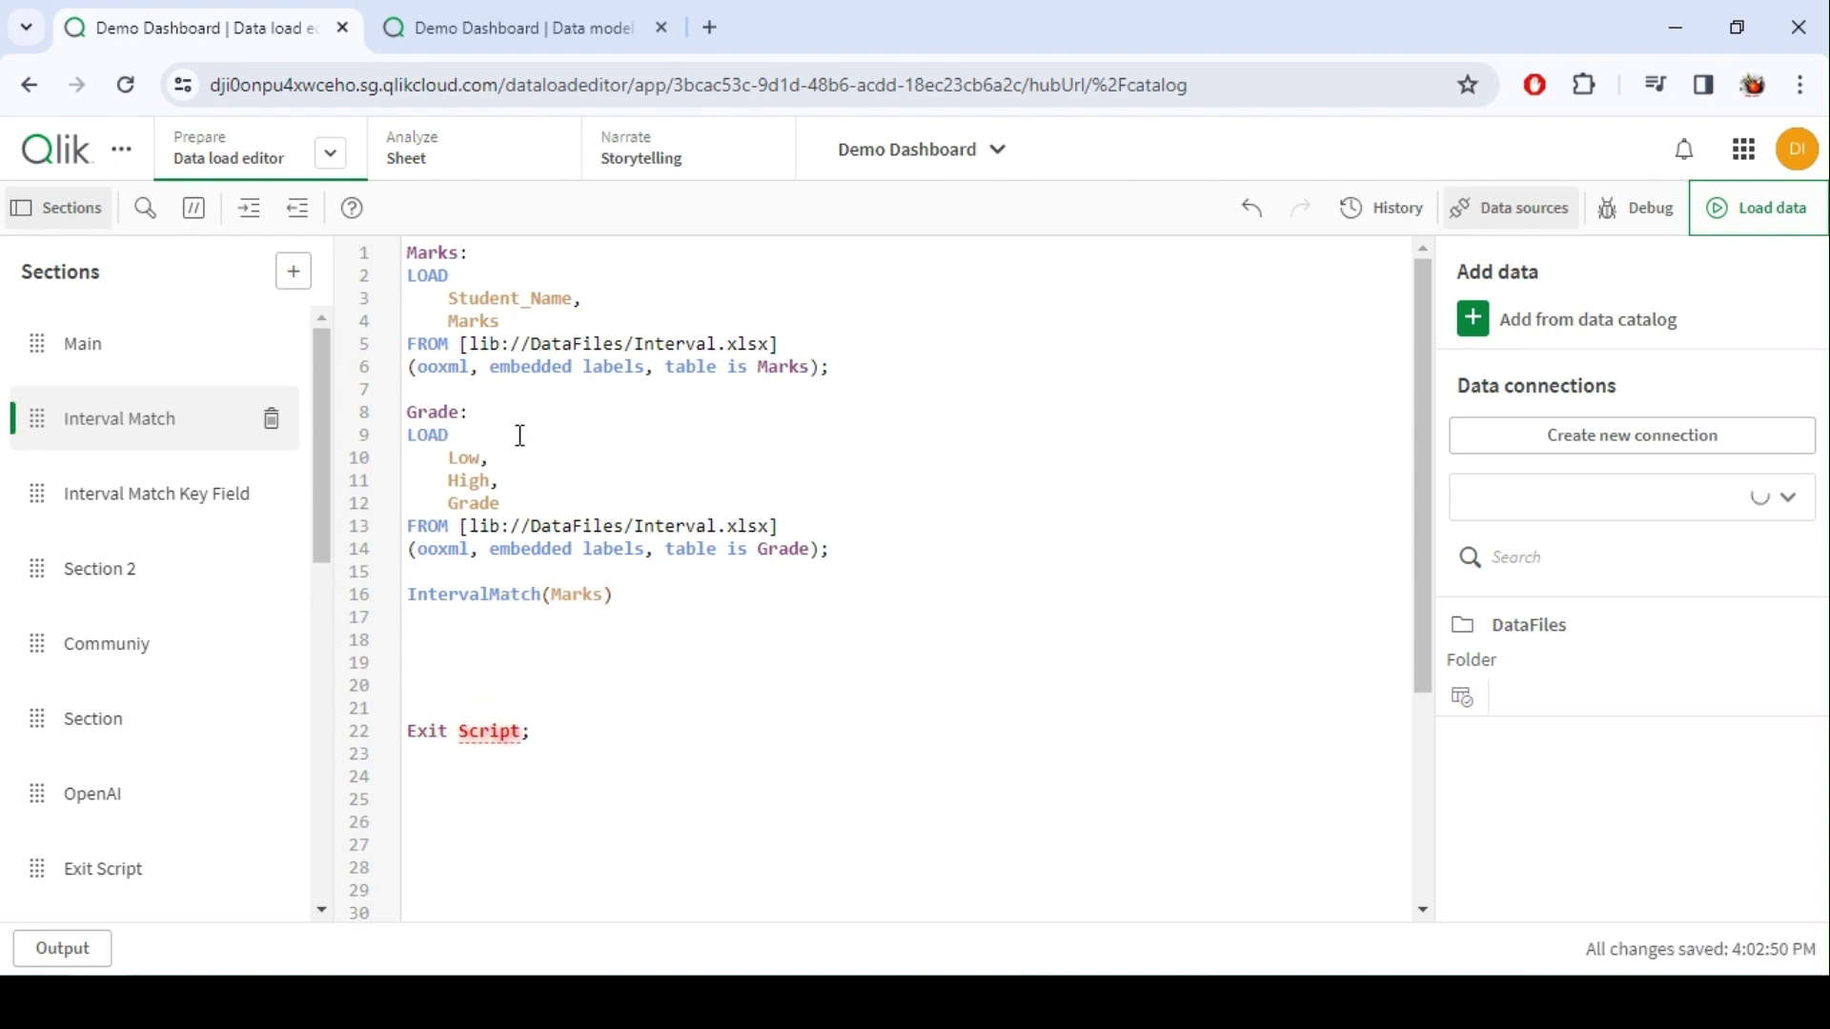
Step: Add a Load statement under IntervalMatch(Marks) with the fields Low and High copied from the Grade table, without a trailing comma
double_click(474, 322)
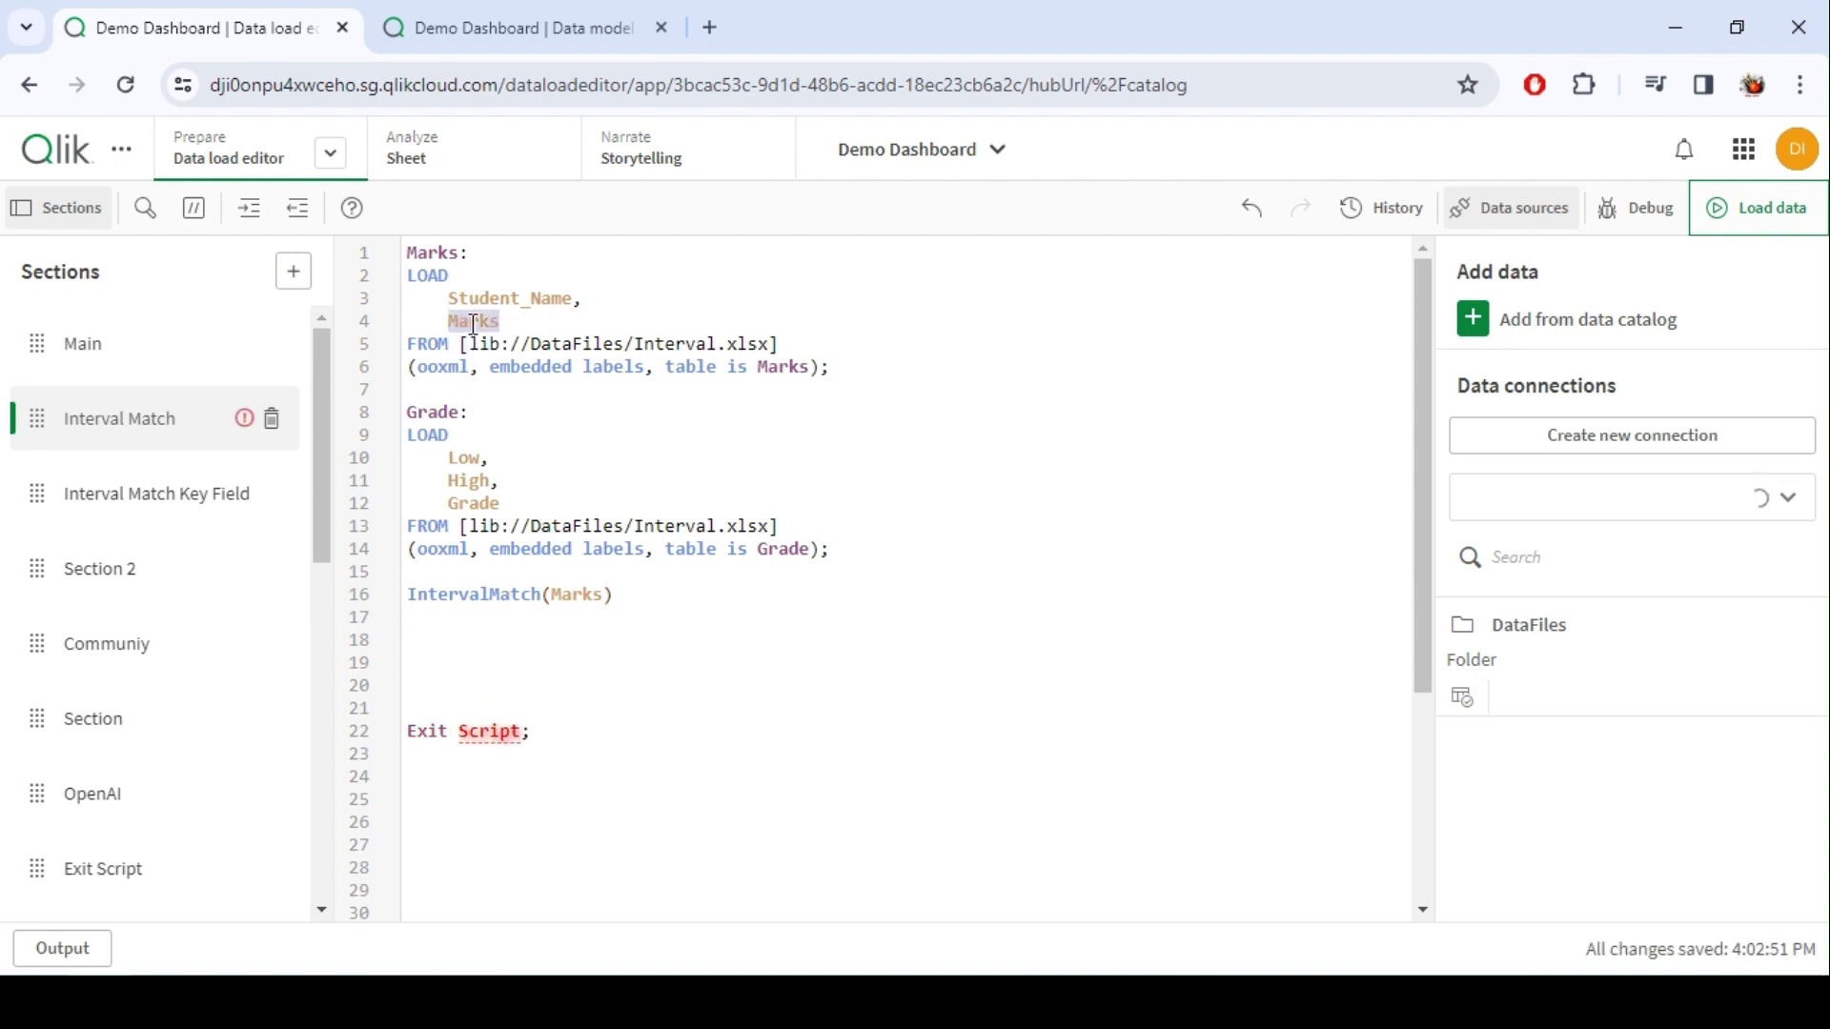
left_click(479, 480)
left_click_drag(502, 477, 462, 455)
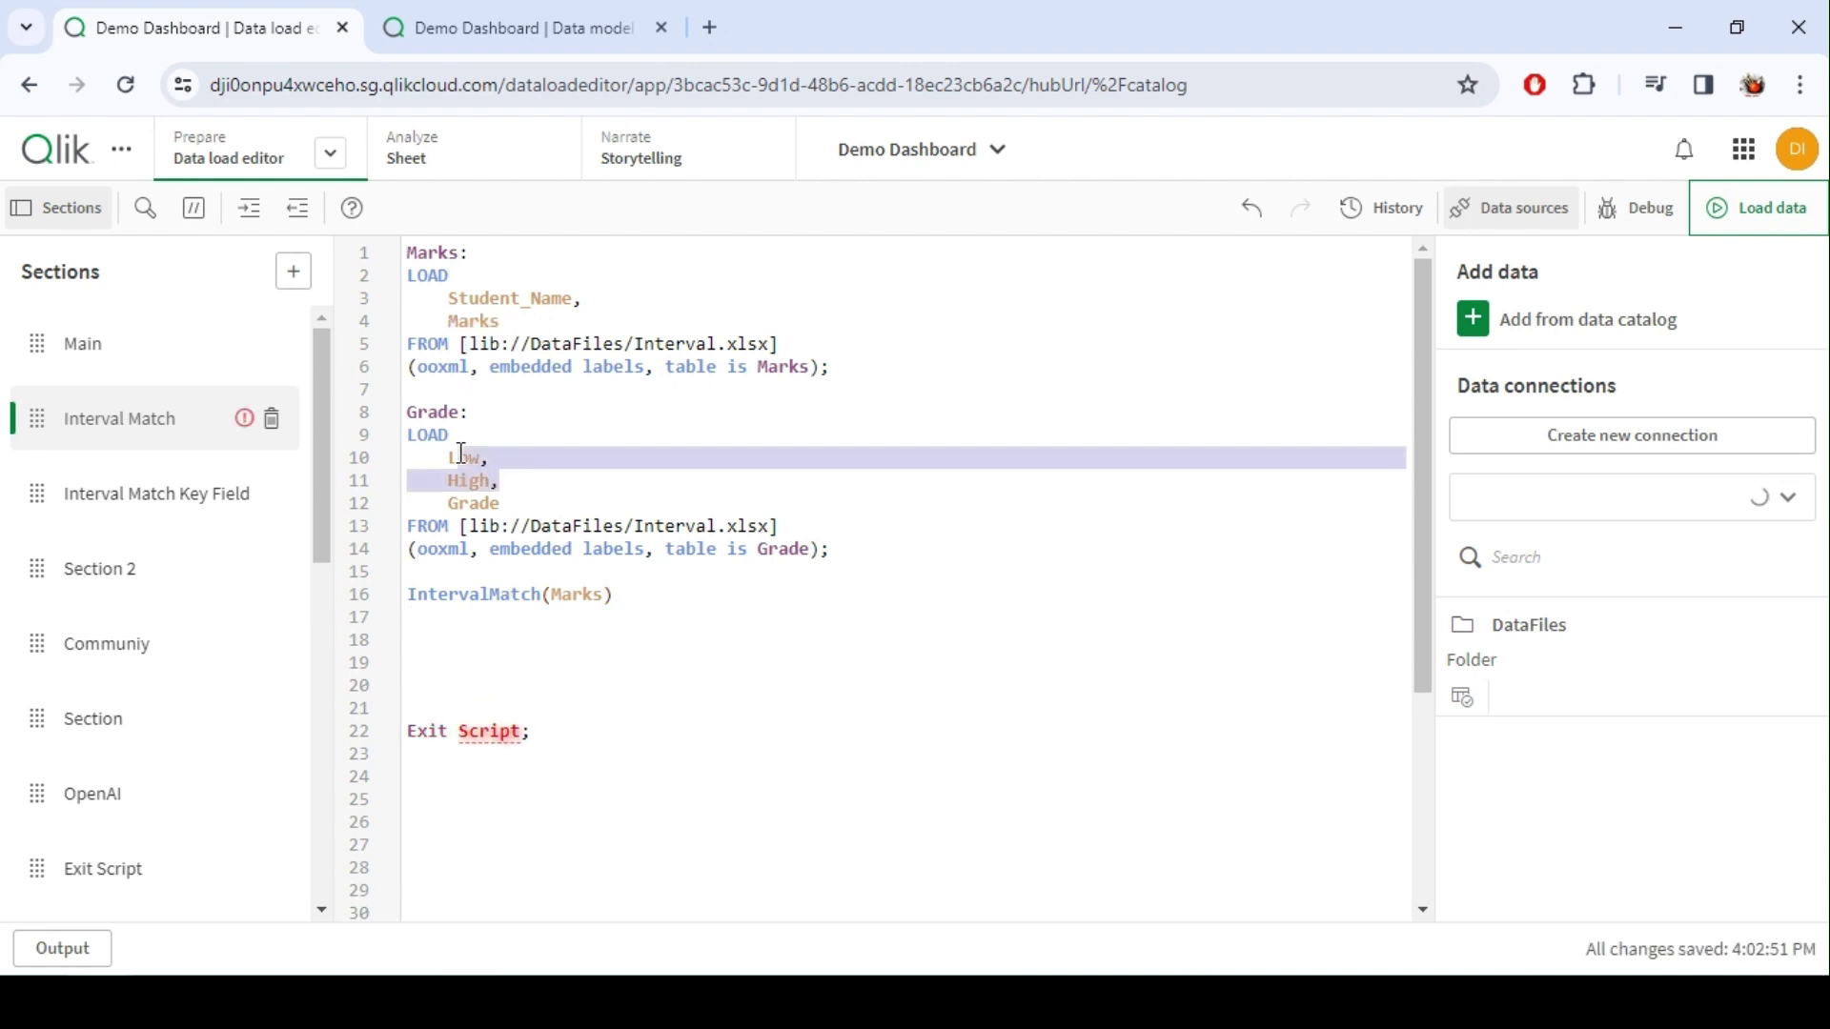
left_click(517, 479)
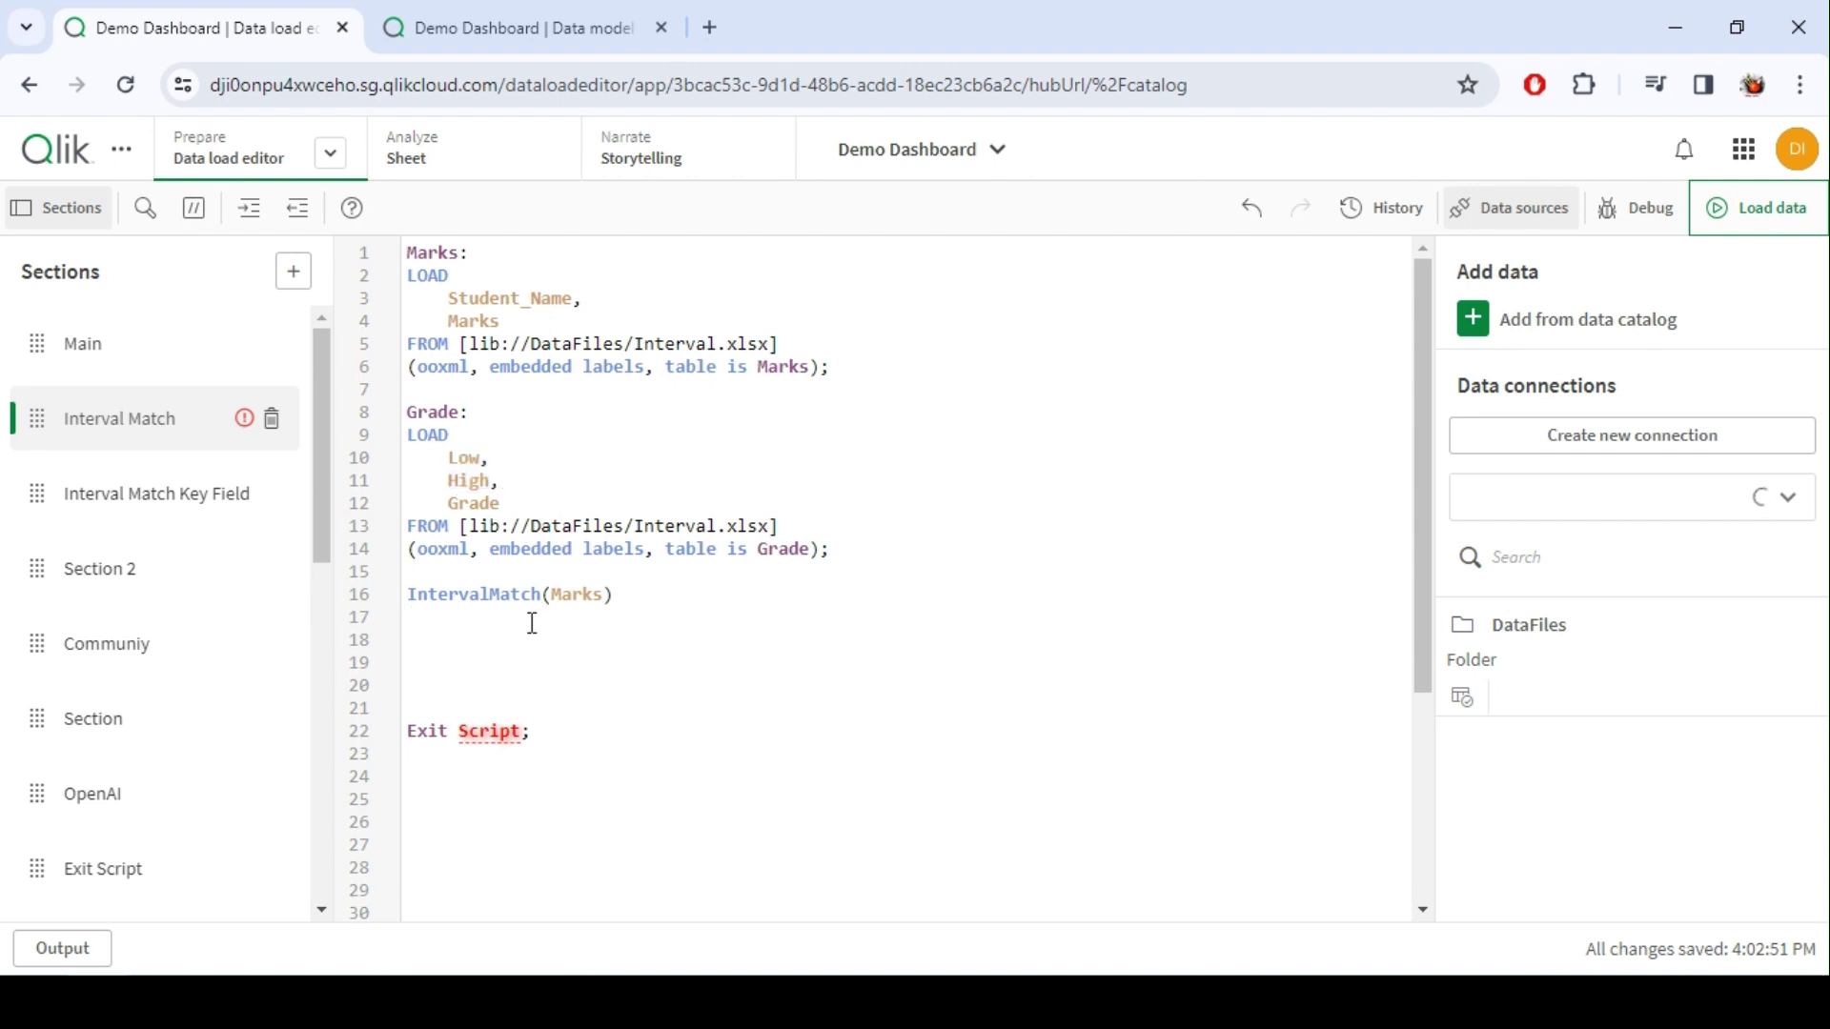
type("oad")
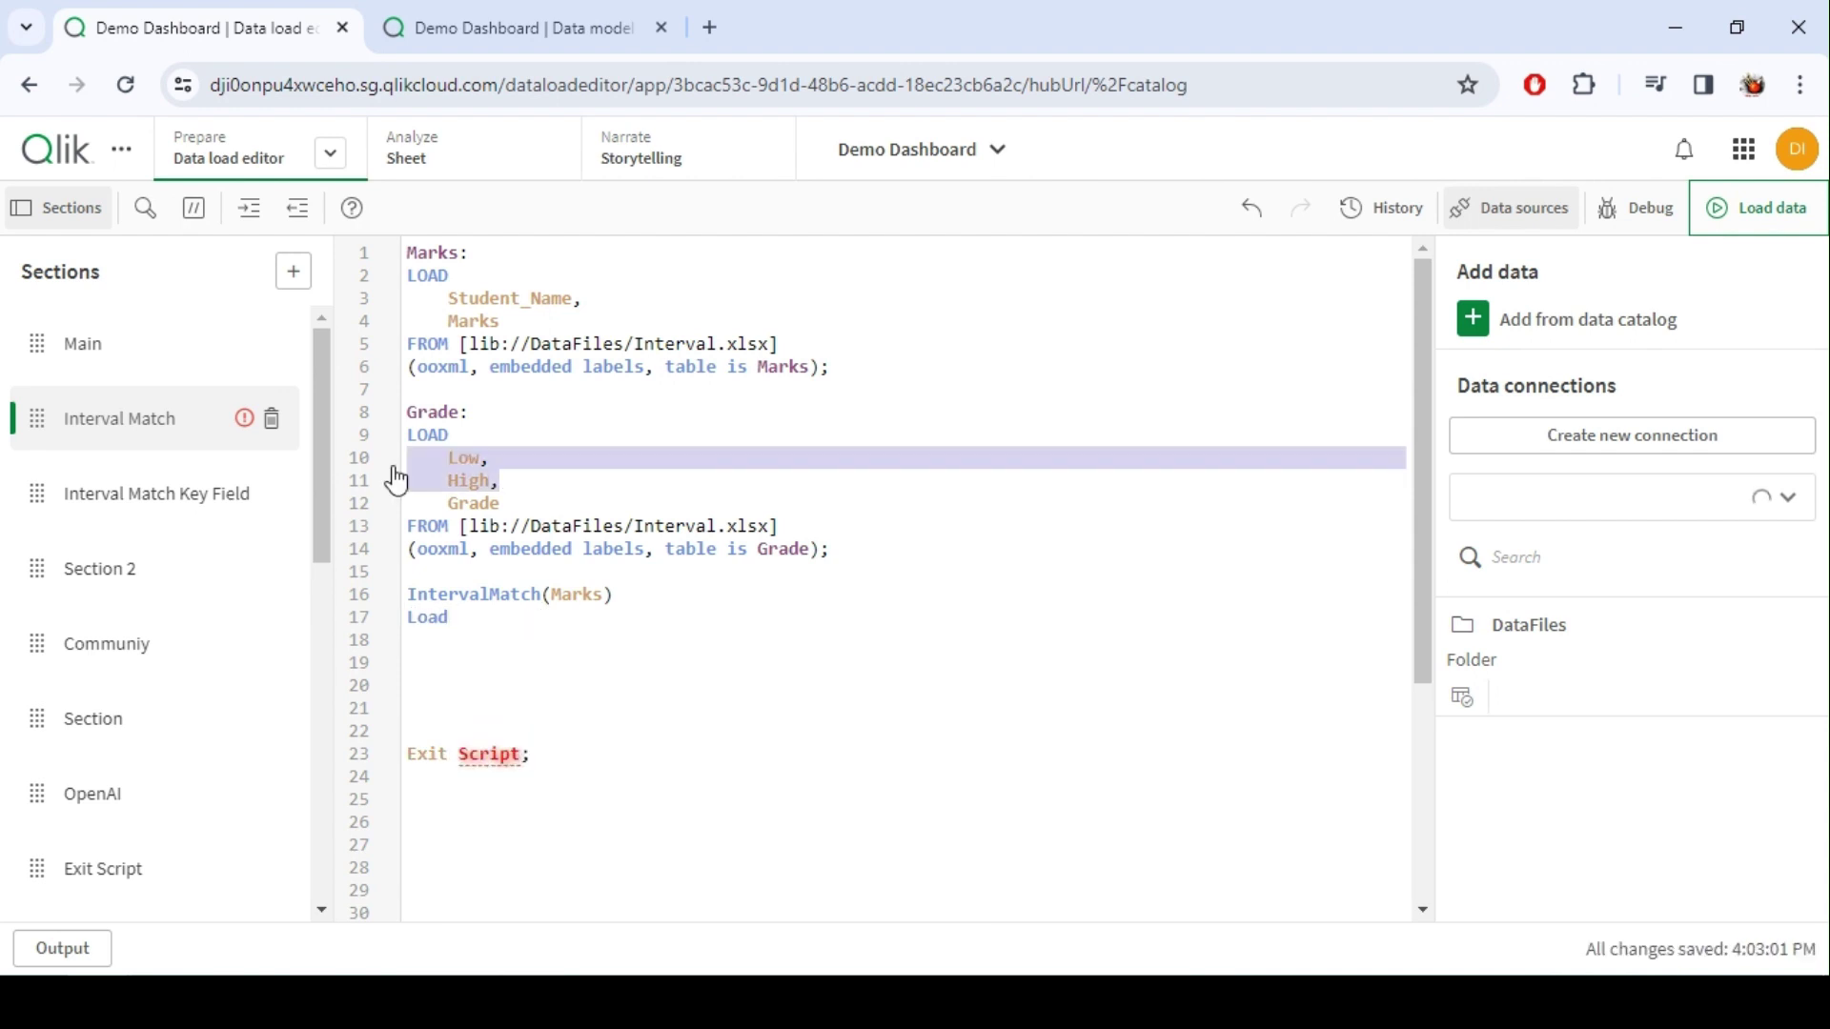
left_click(472, 646)
type("Low,     High,")
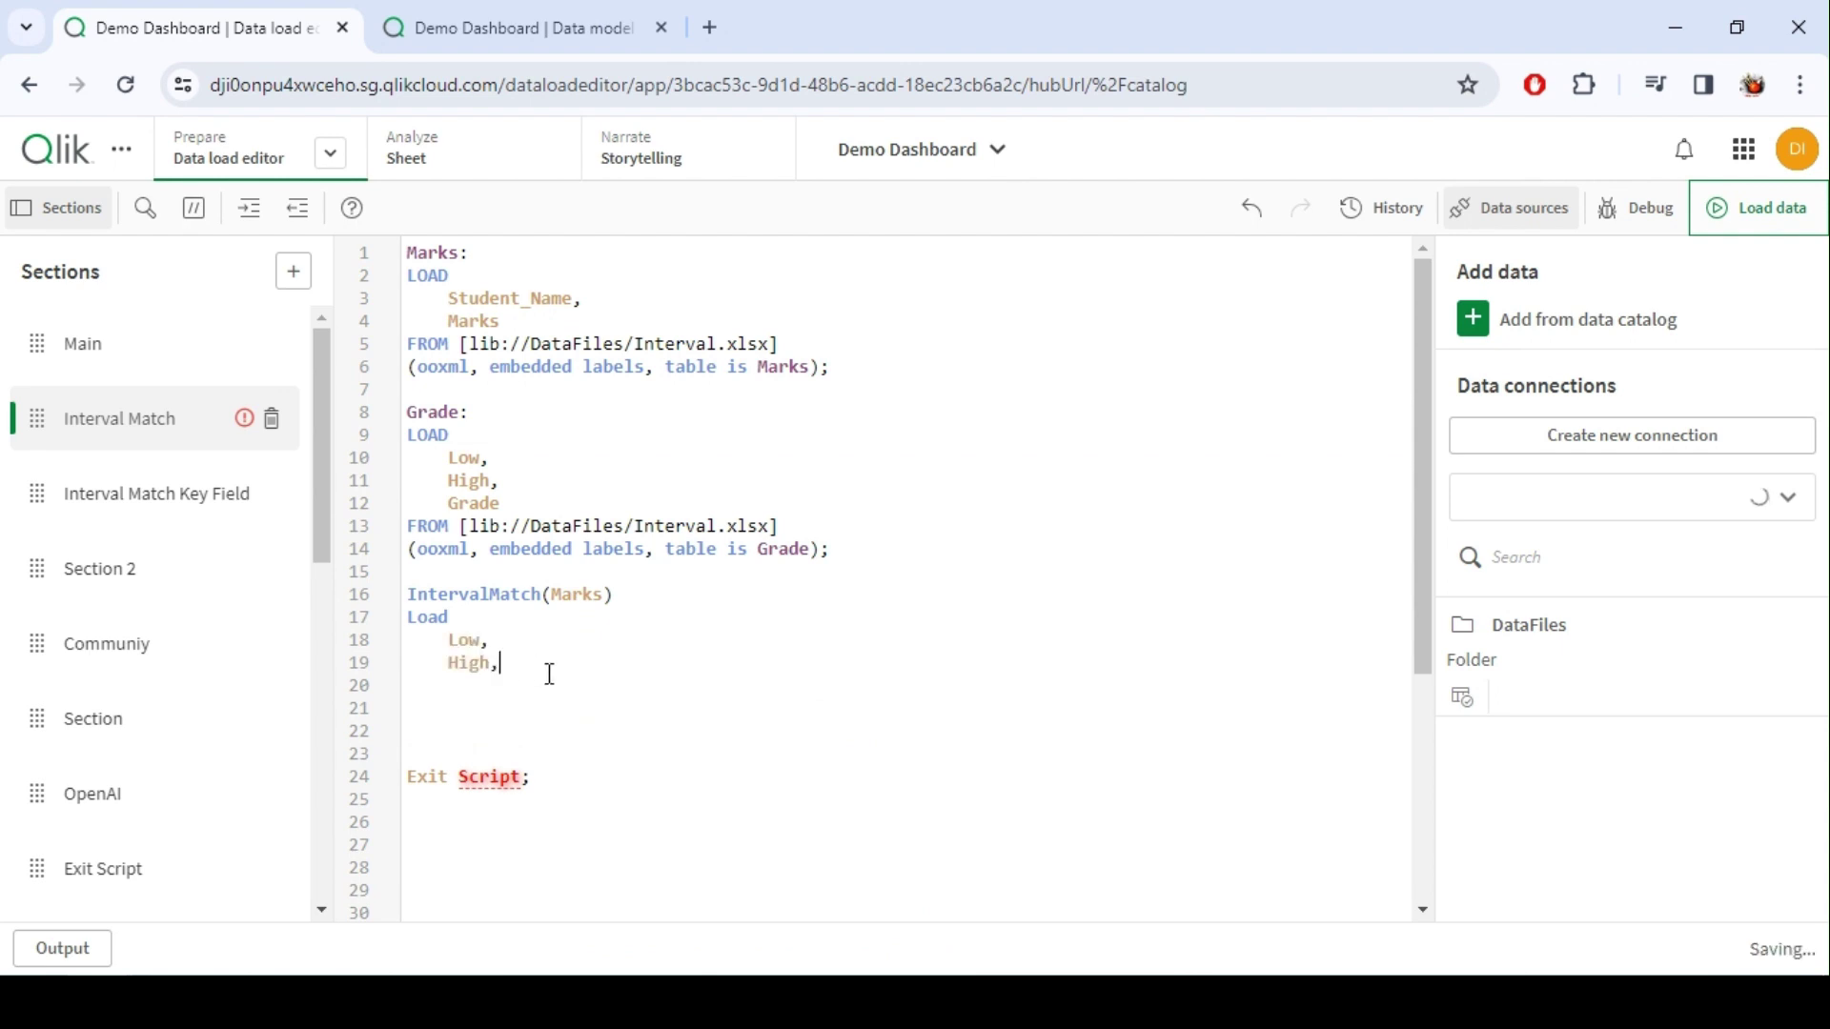
key("BackSpace")
key("Return")
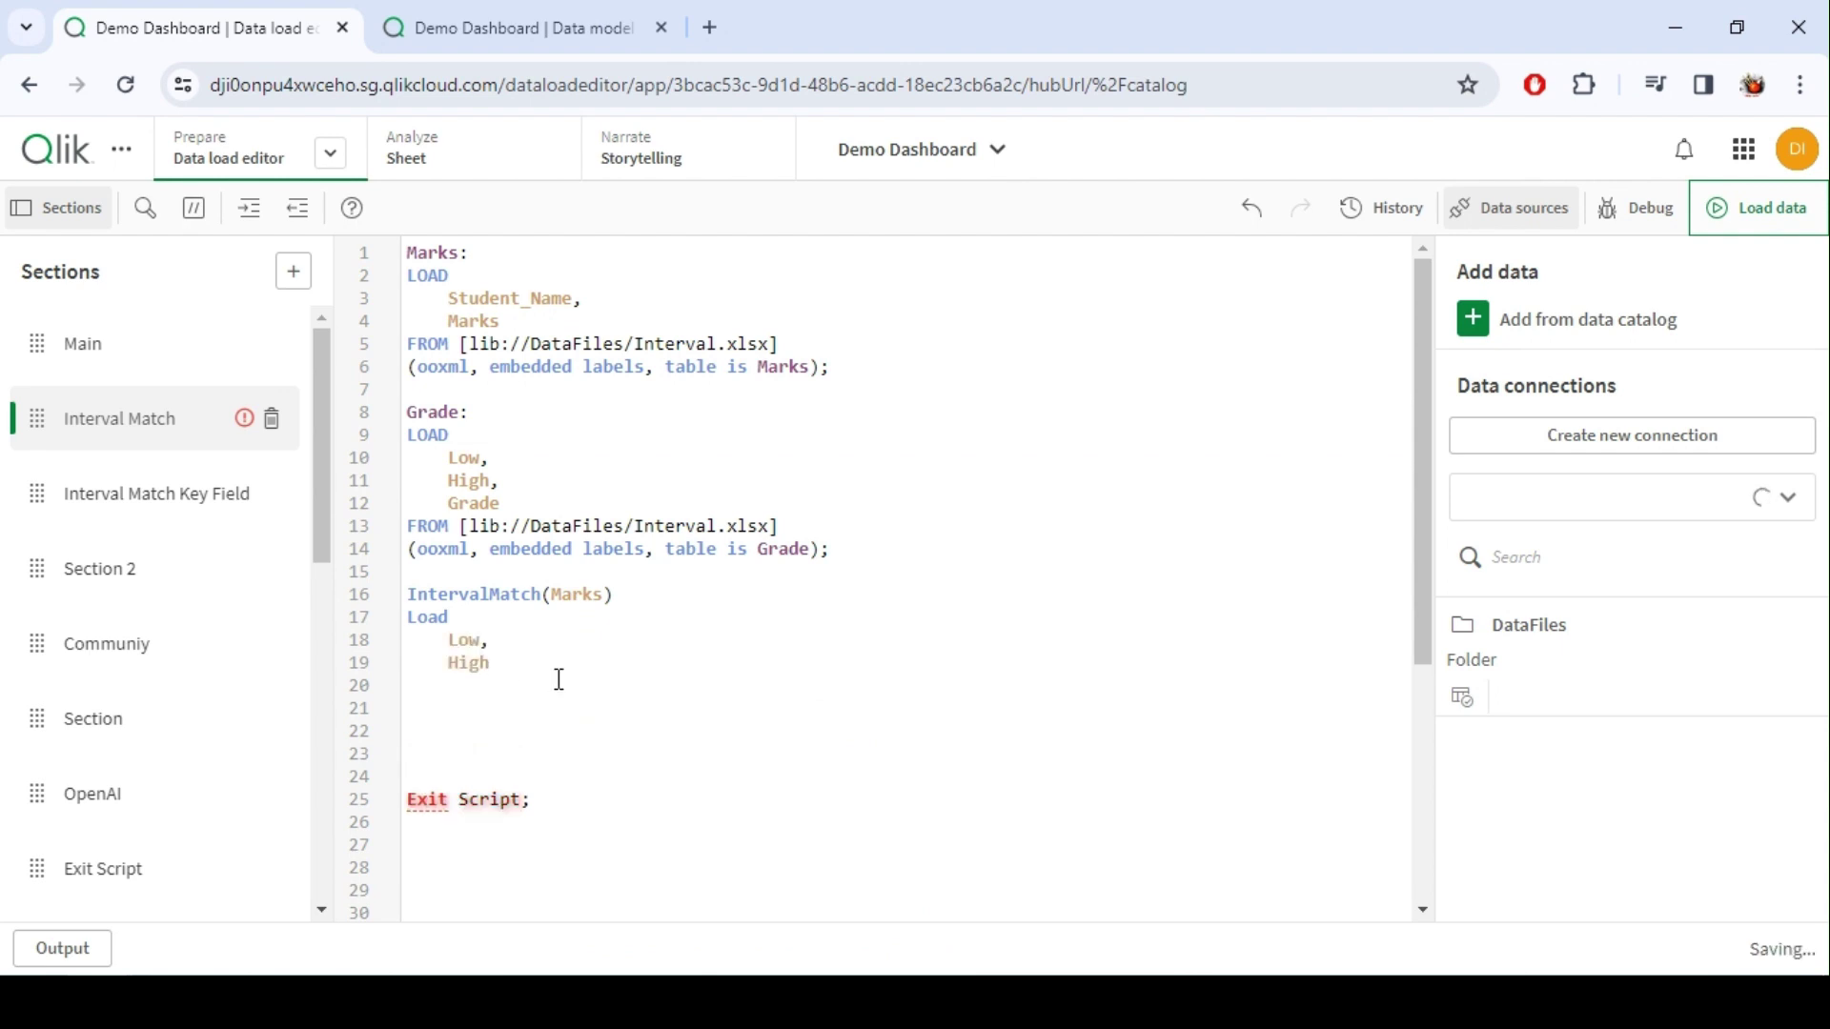
Step: Finish the interval match load with an unindented "Resident Grade;" line below the High field
key("BackSpace")
key("BackSpace")
key("BackSpace")
key("BackSpace")
type("Resident")
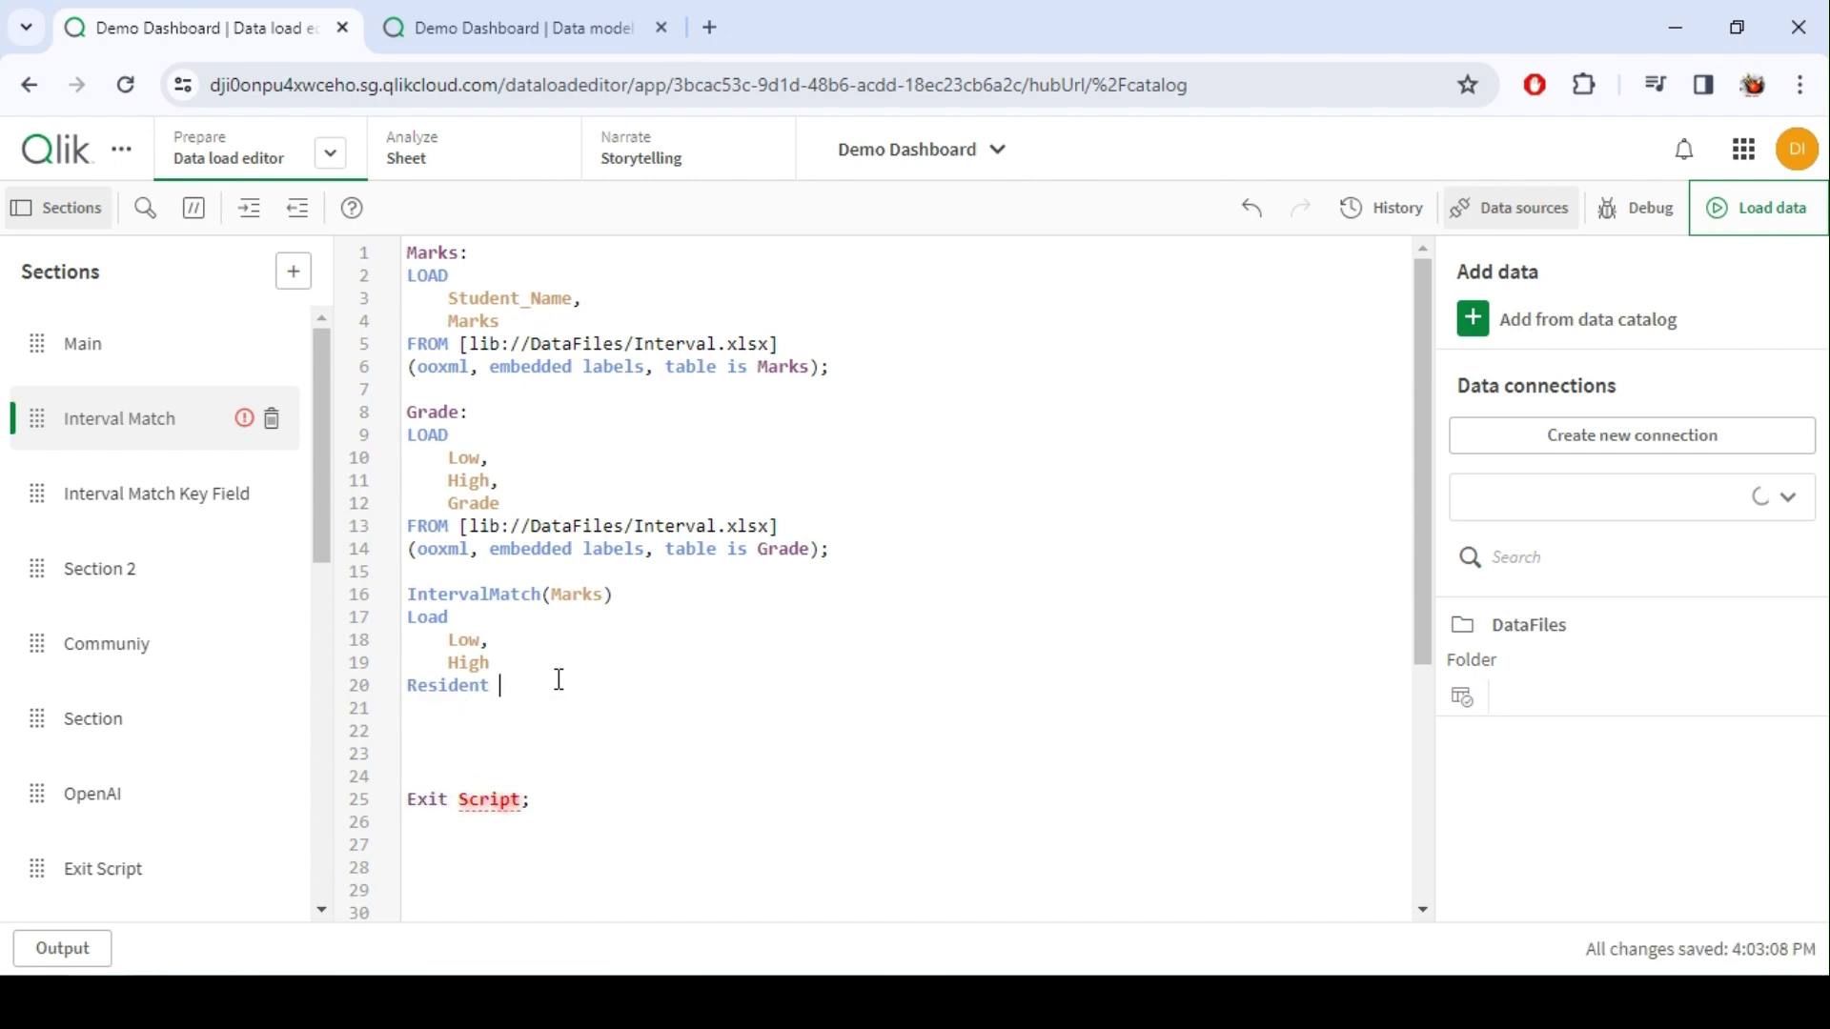
type(" Grade")
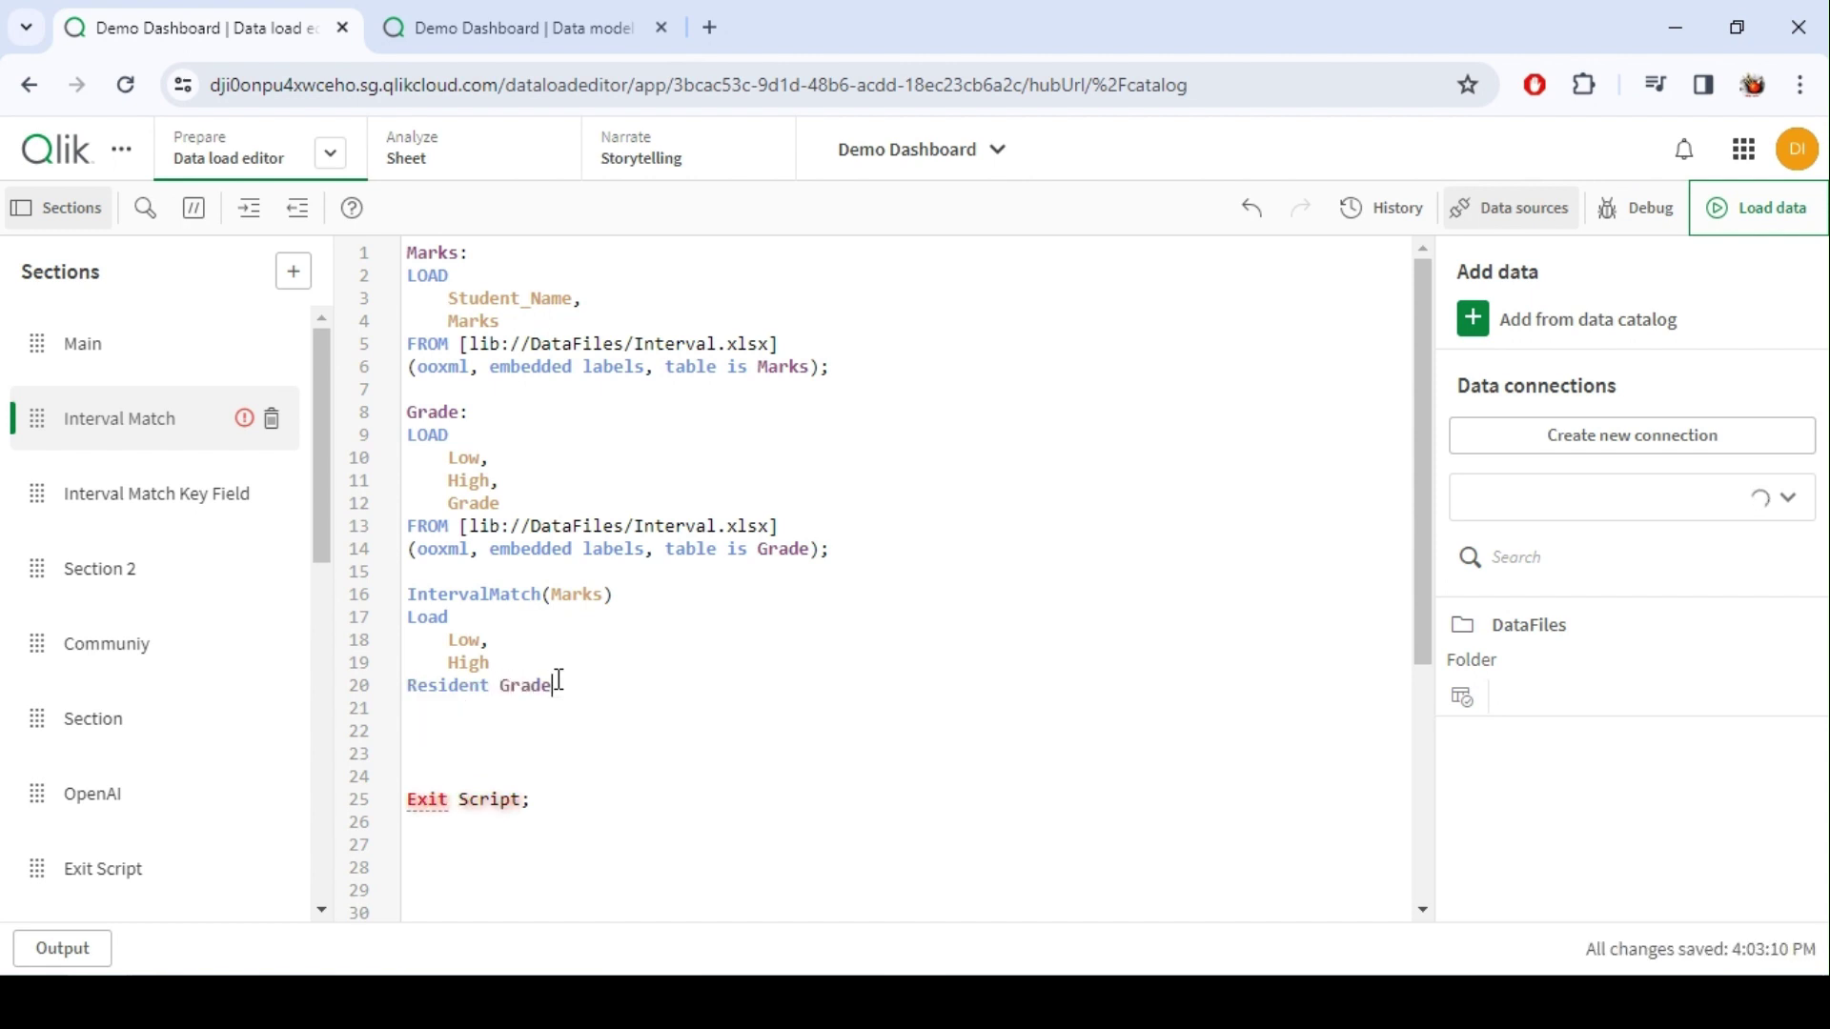
type(";")
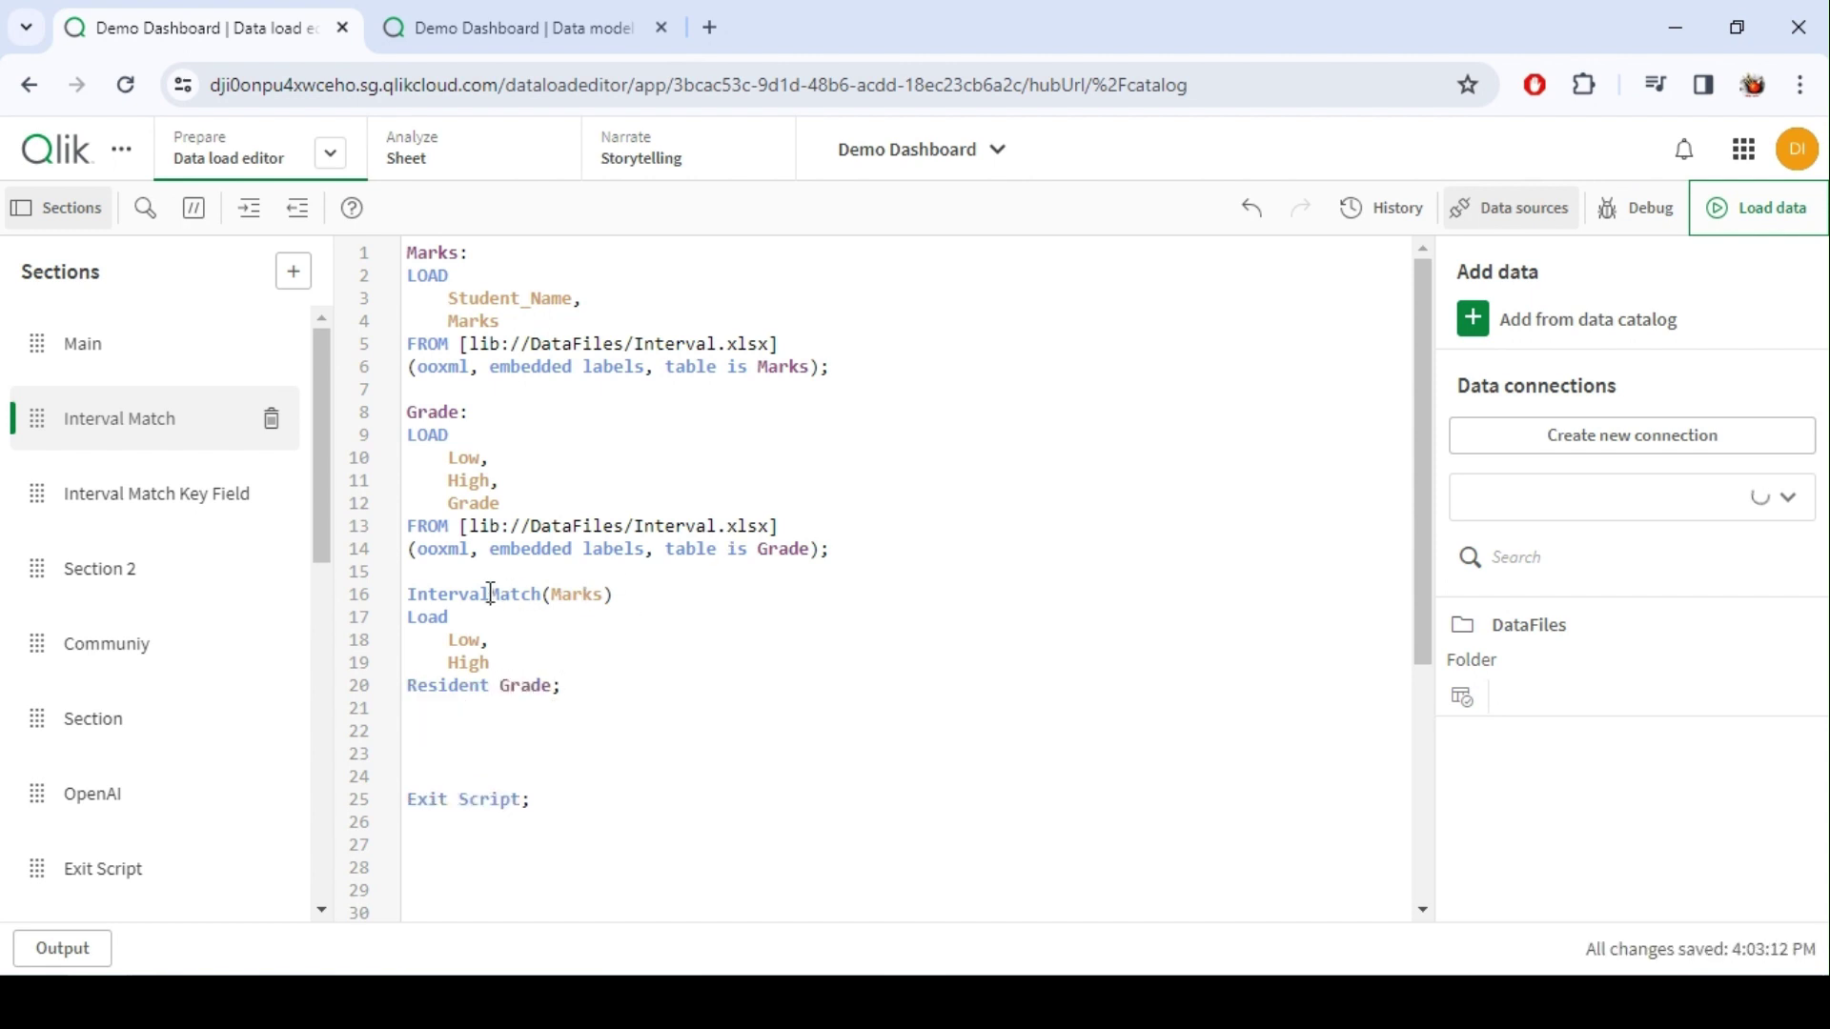
Step: Check the IntervalMatch prefix and its Load block, and run the data load
double_click(491, 594)
double_click(561, 593)
left_click_drag(584, 688, 408, 619)
left_click(531, 646)
left_click(1754, 212)
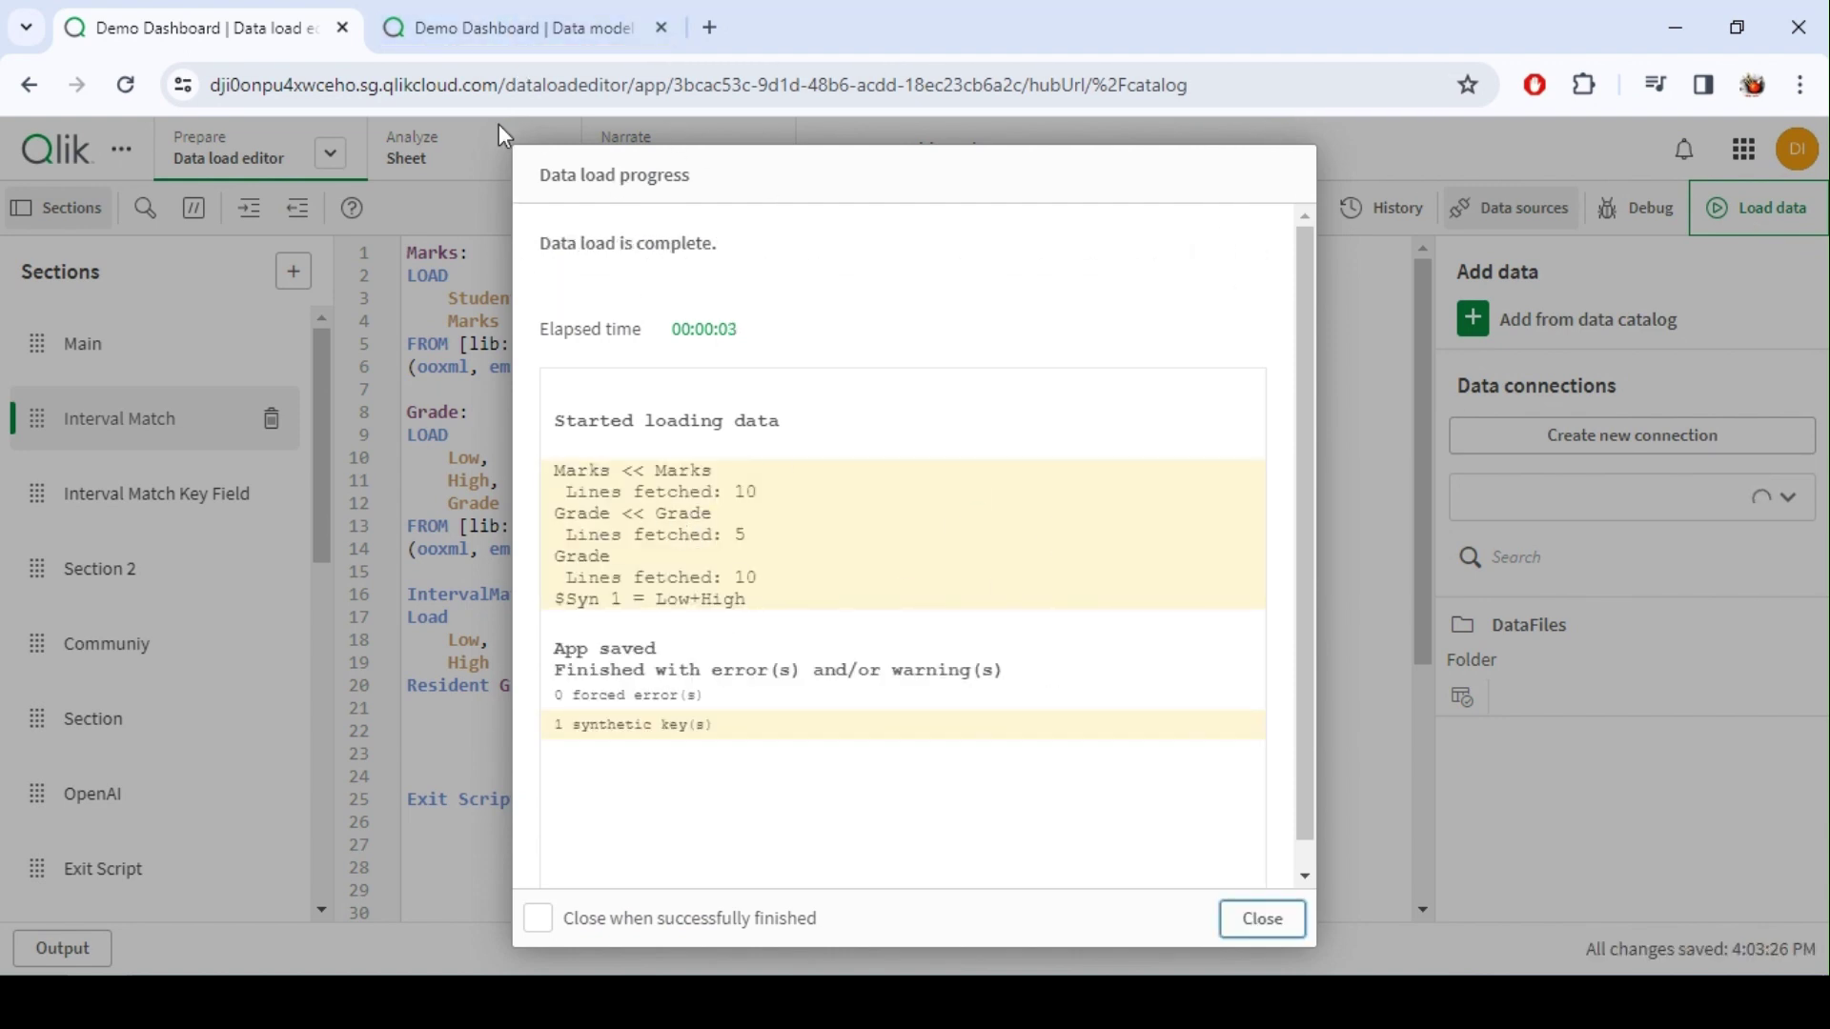
Step: Show the refreshed data model with the preview collapsed, and spread the tables out with Grade-2 between Marks and Grade
left_click(518, 34)
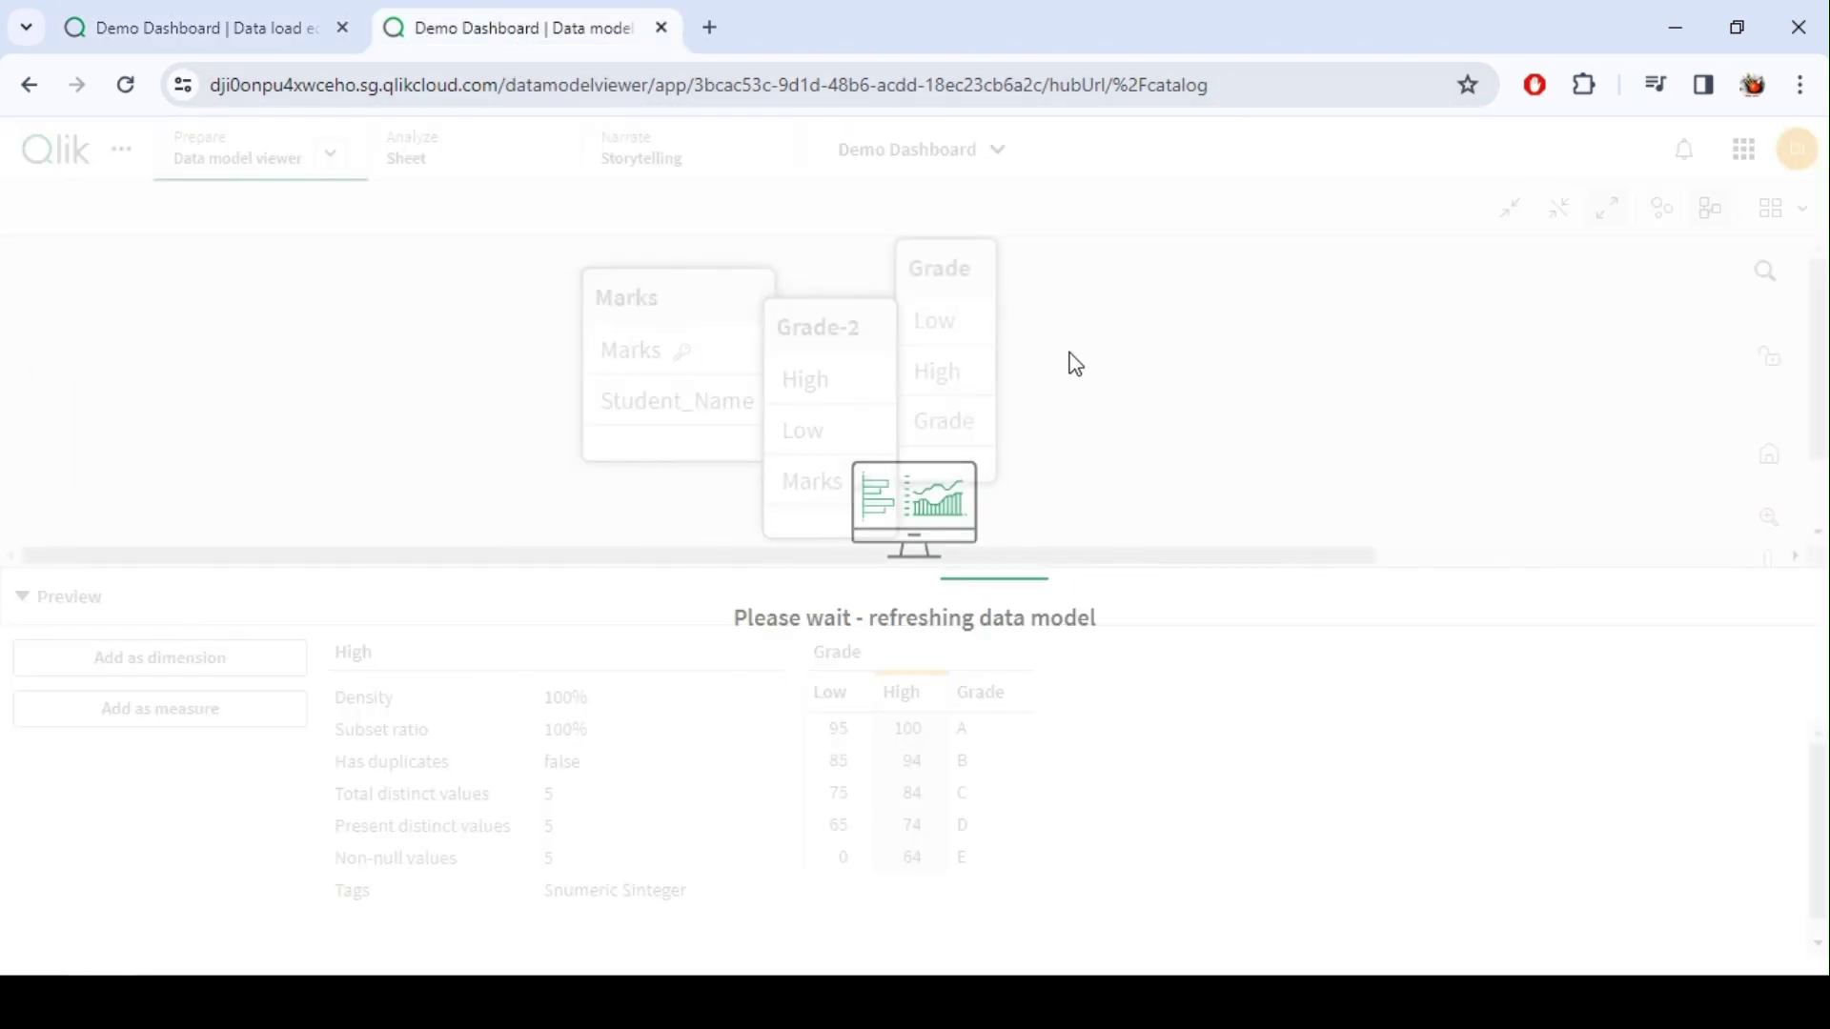
left_click(63, 602)
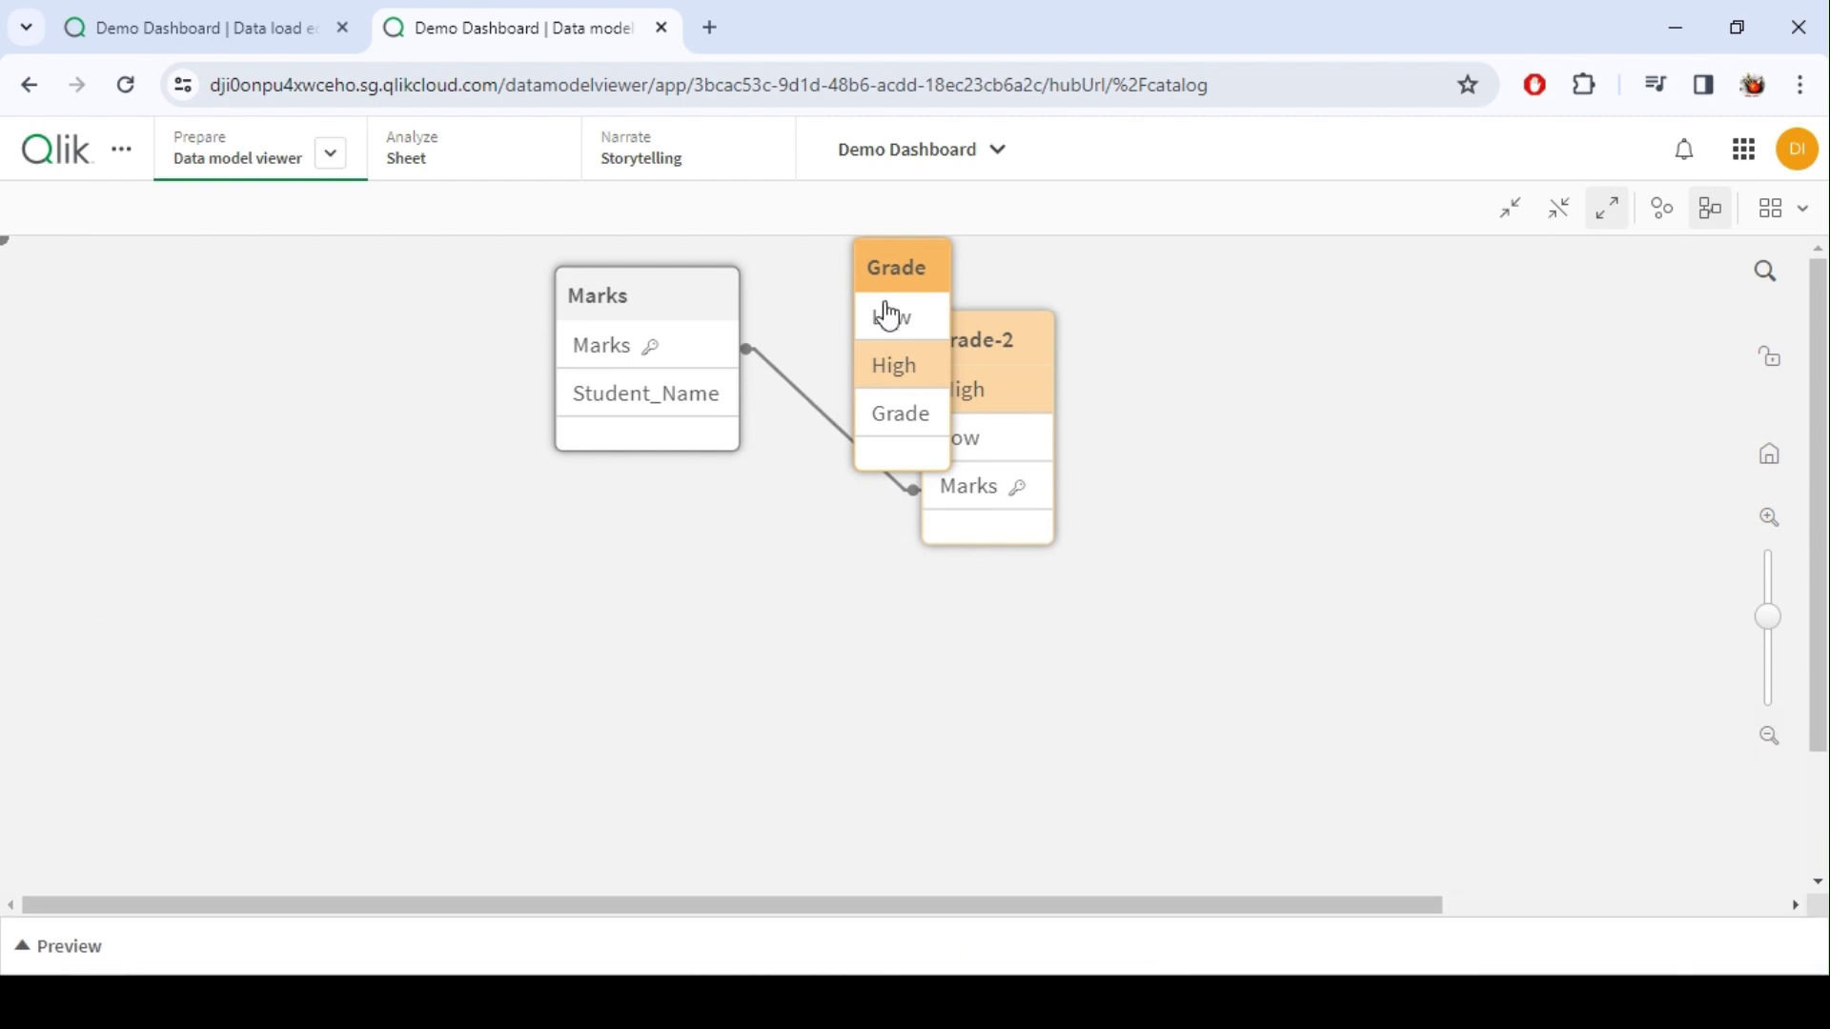
left_click_drag(681, 316, 667, 391)
left_click_drag(890, 290, 1130, 367)
left_click_drag(972, 355, 952, 343)
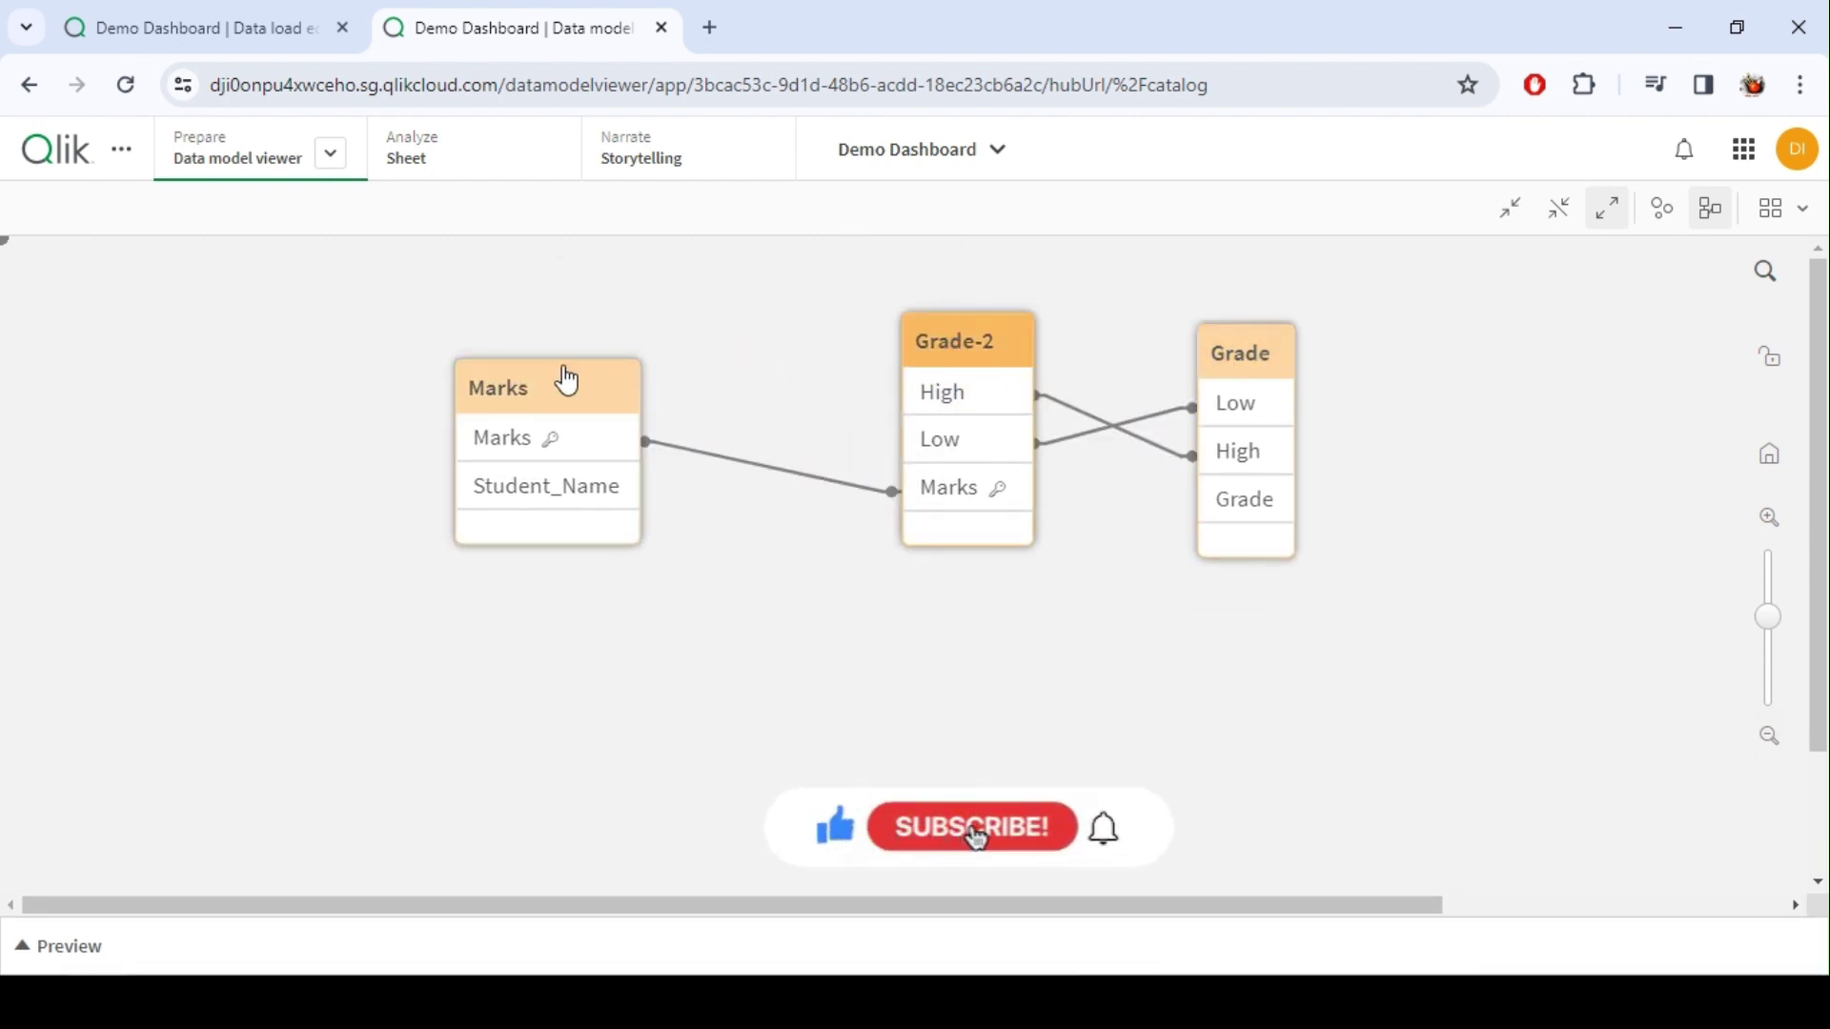
left_click_drag(568, 380, 530, 381)
left_click_drag(991, 363, 952, 365)
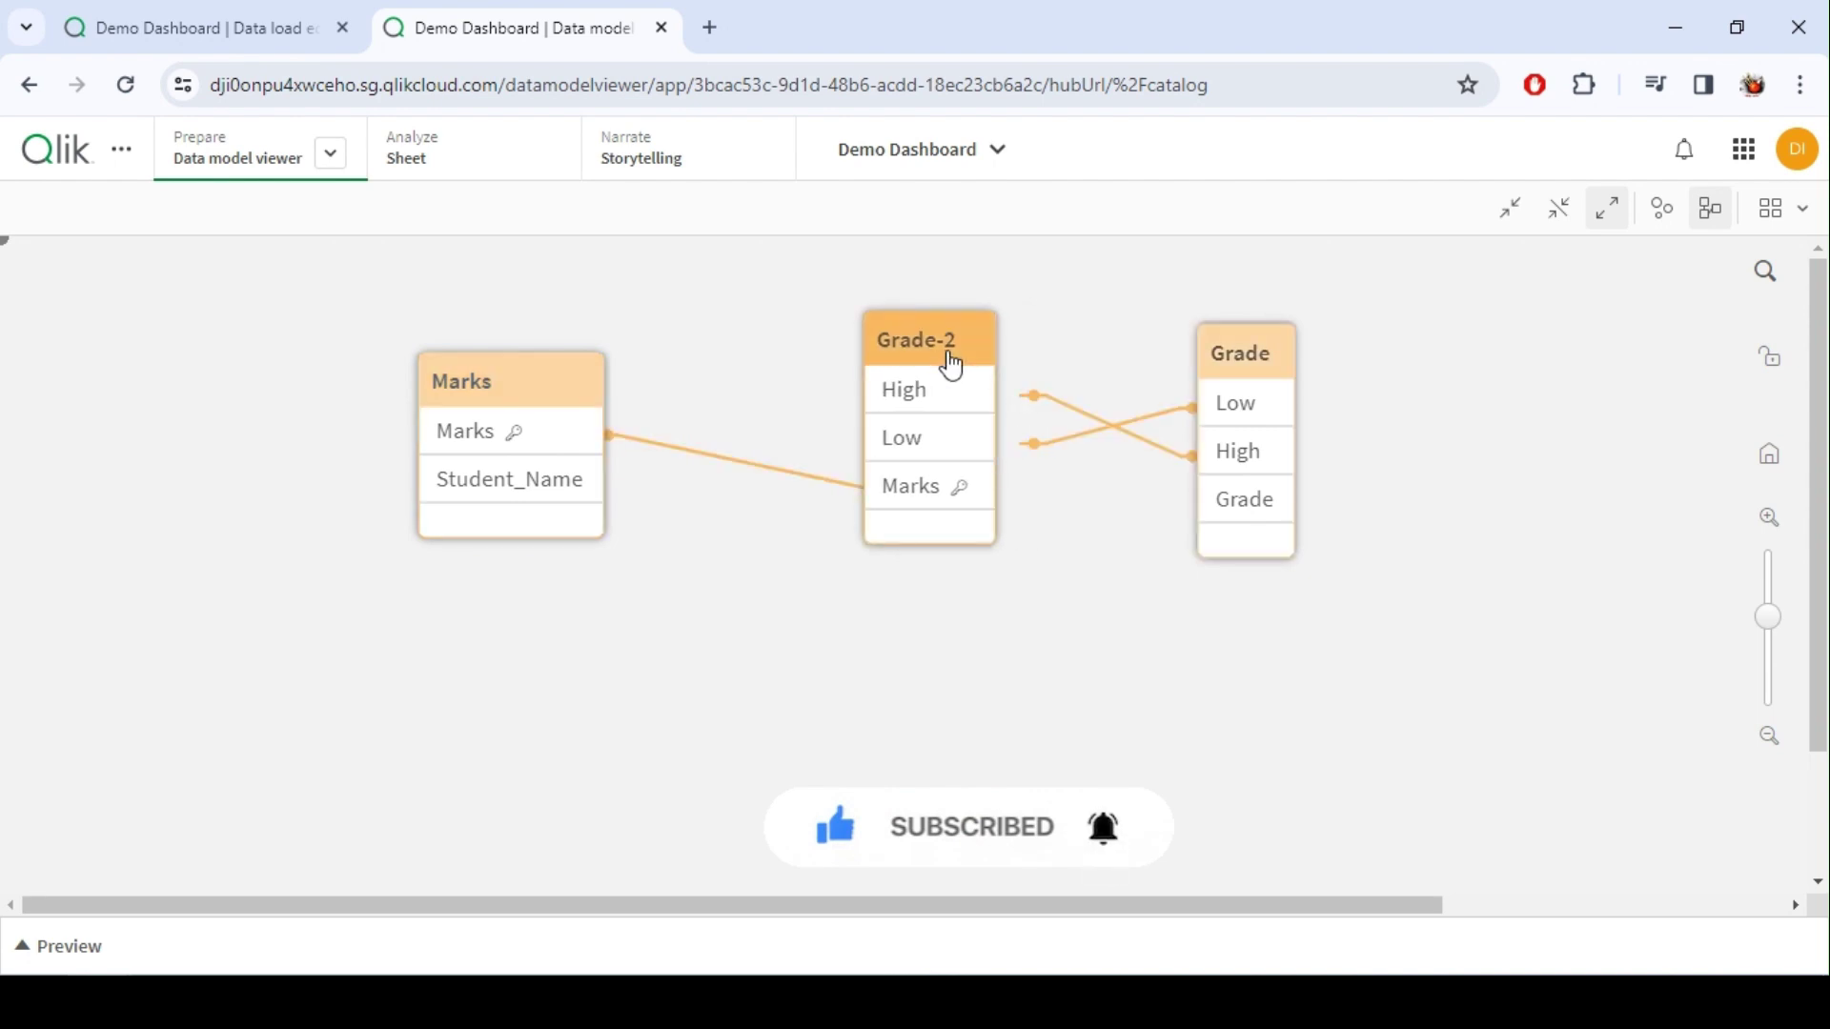
left_click_drag(1199, 363, 1204, 320)
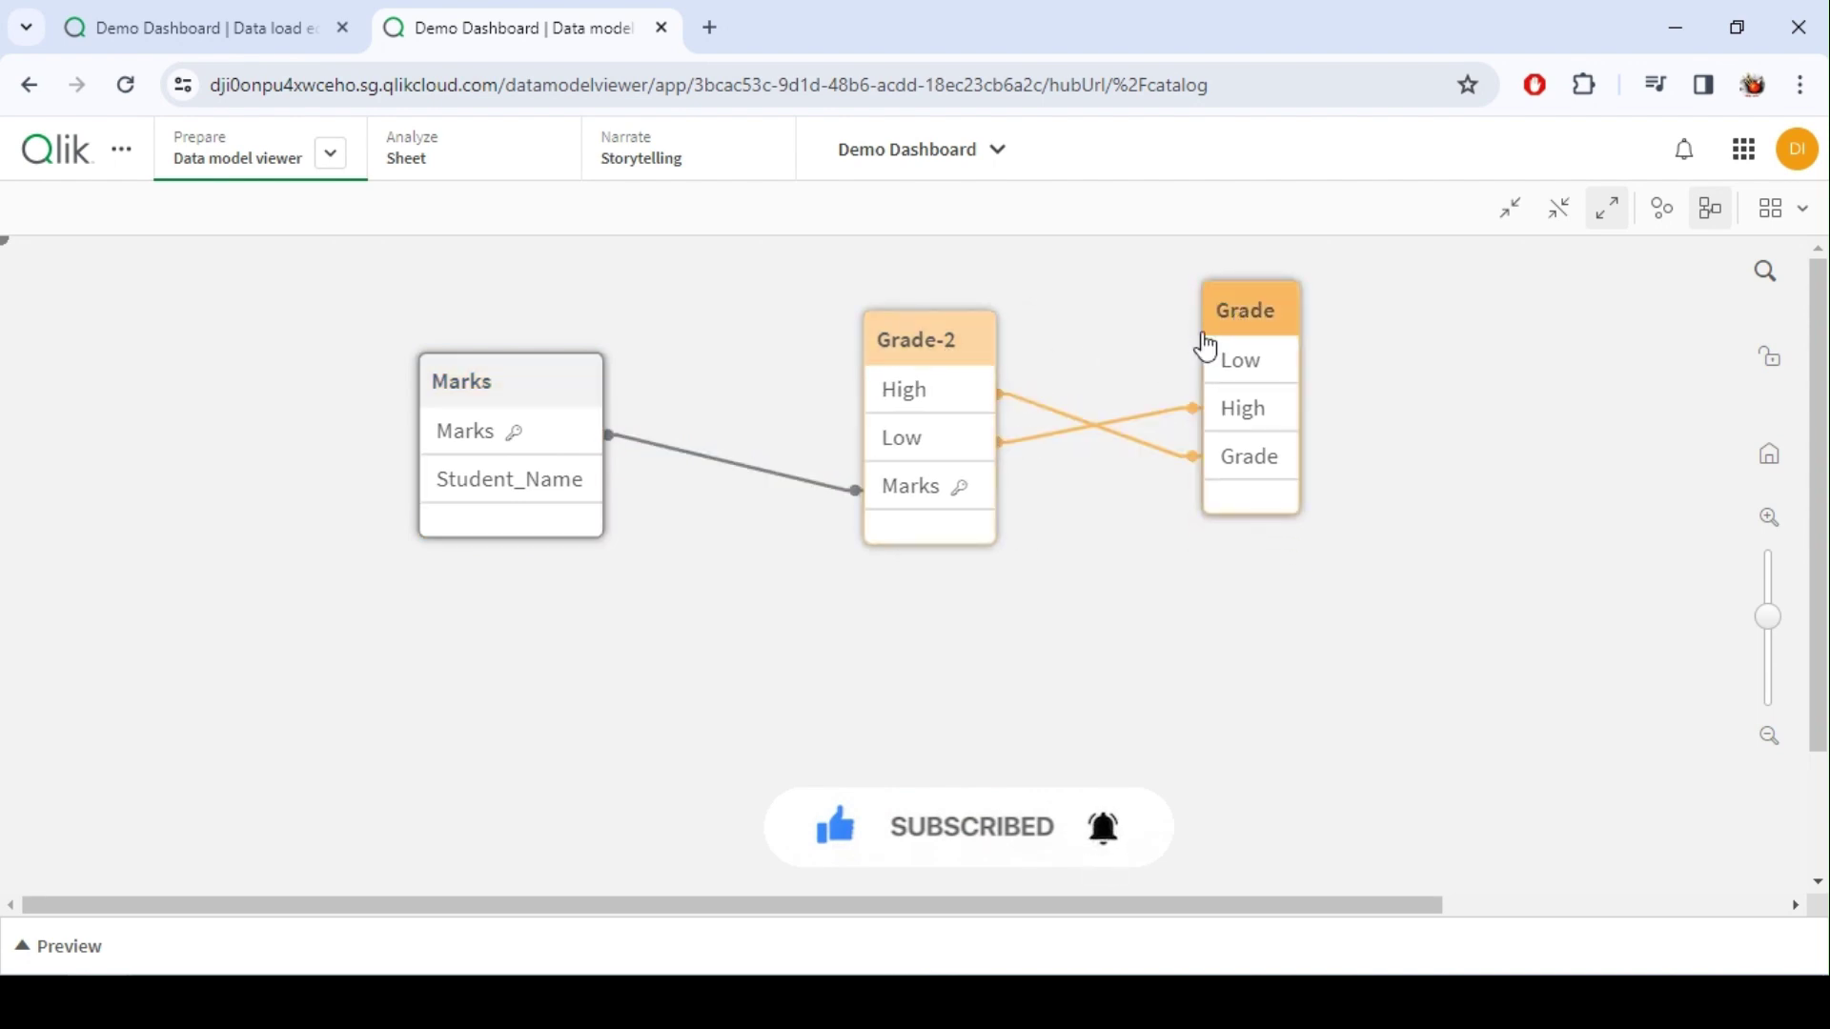
Step: Highlight the links of the Marks, Grade and Grade-2 tables in turn, shifting Grade-2 and Grade slightly to examine their connections
left_click(586, 386)
left_click(1254, 322)
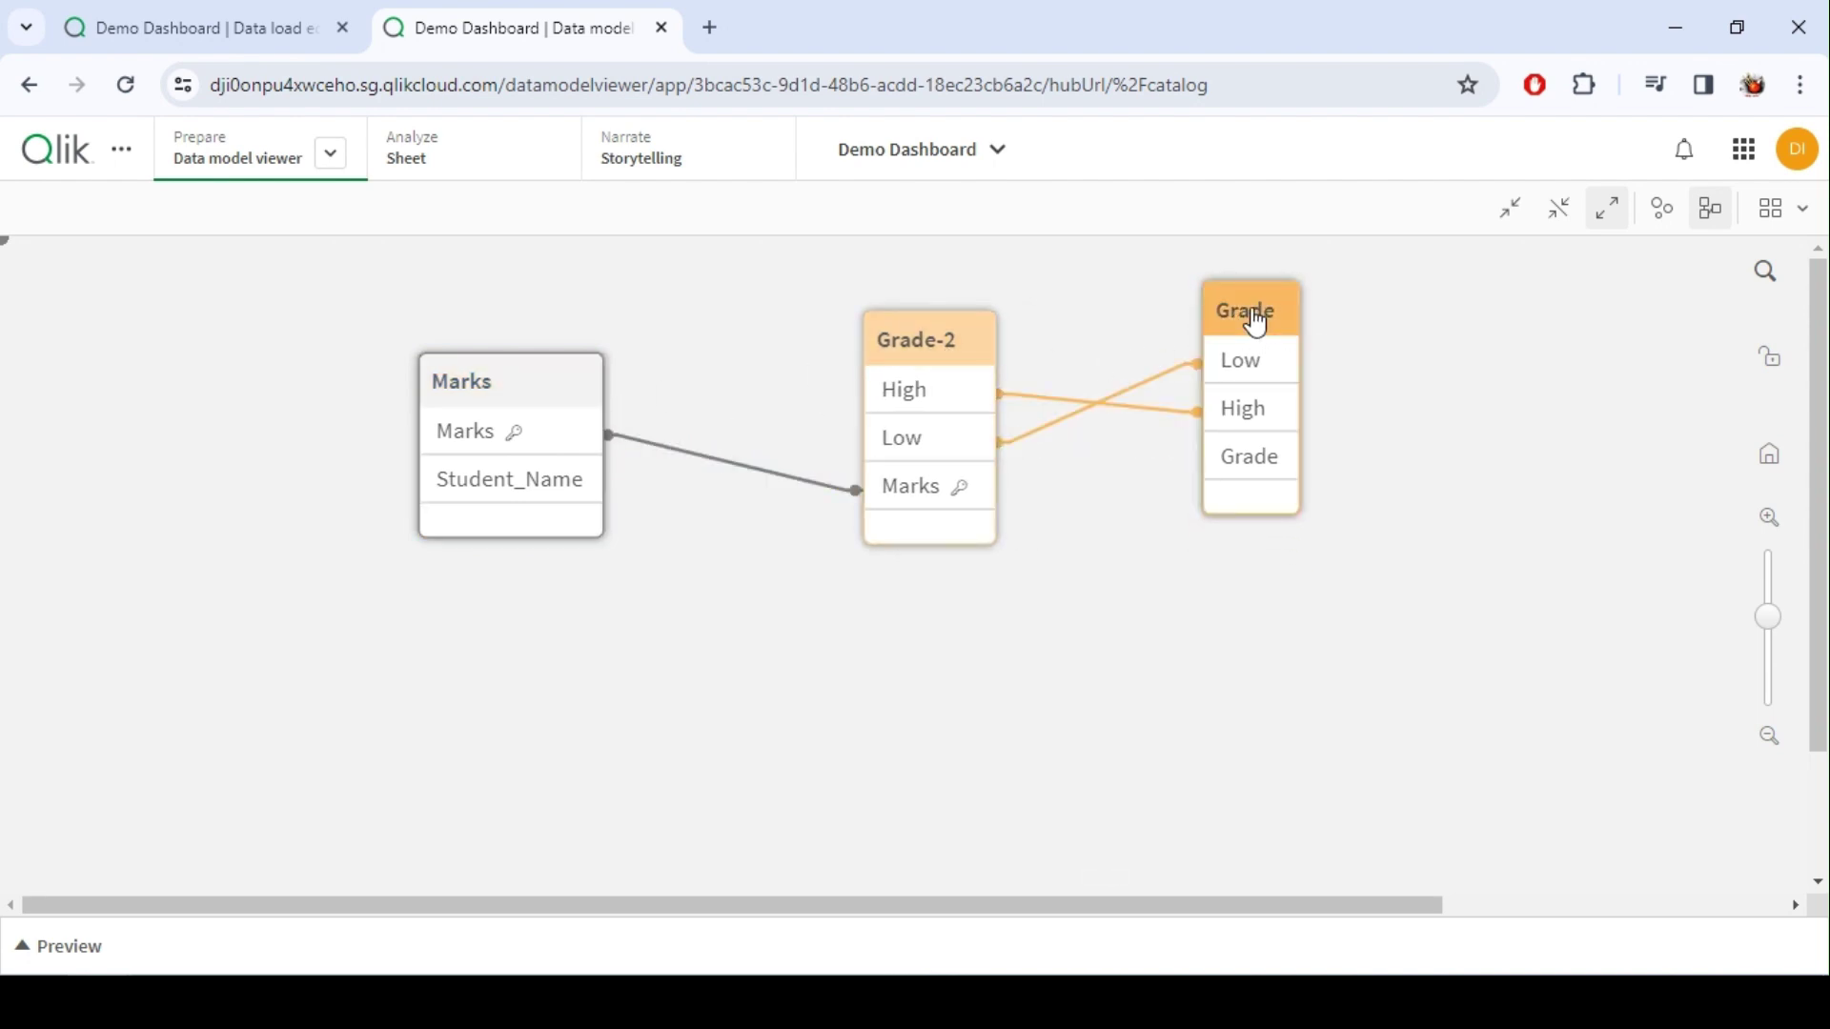
left_click(931, 353)
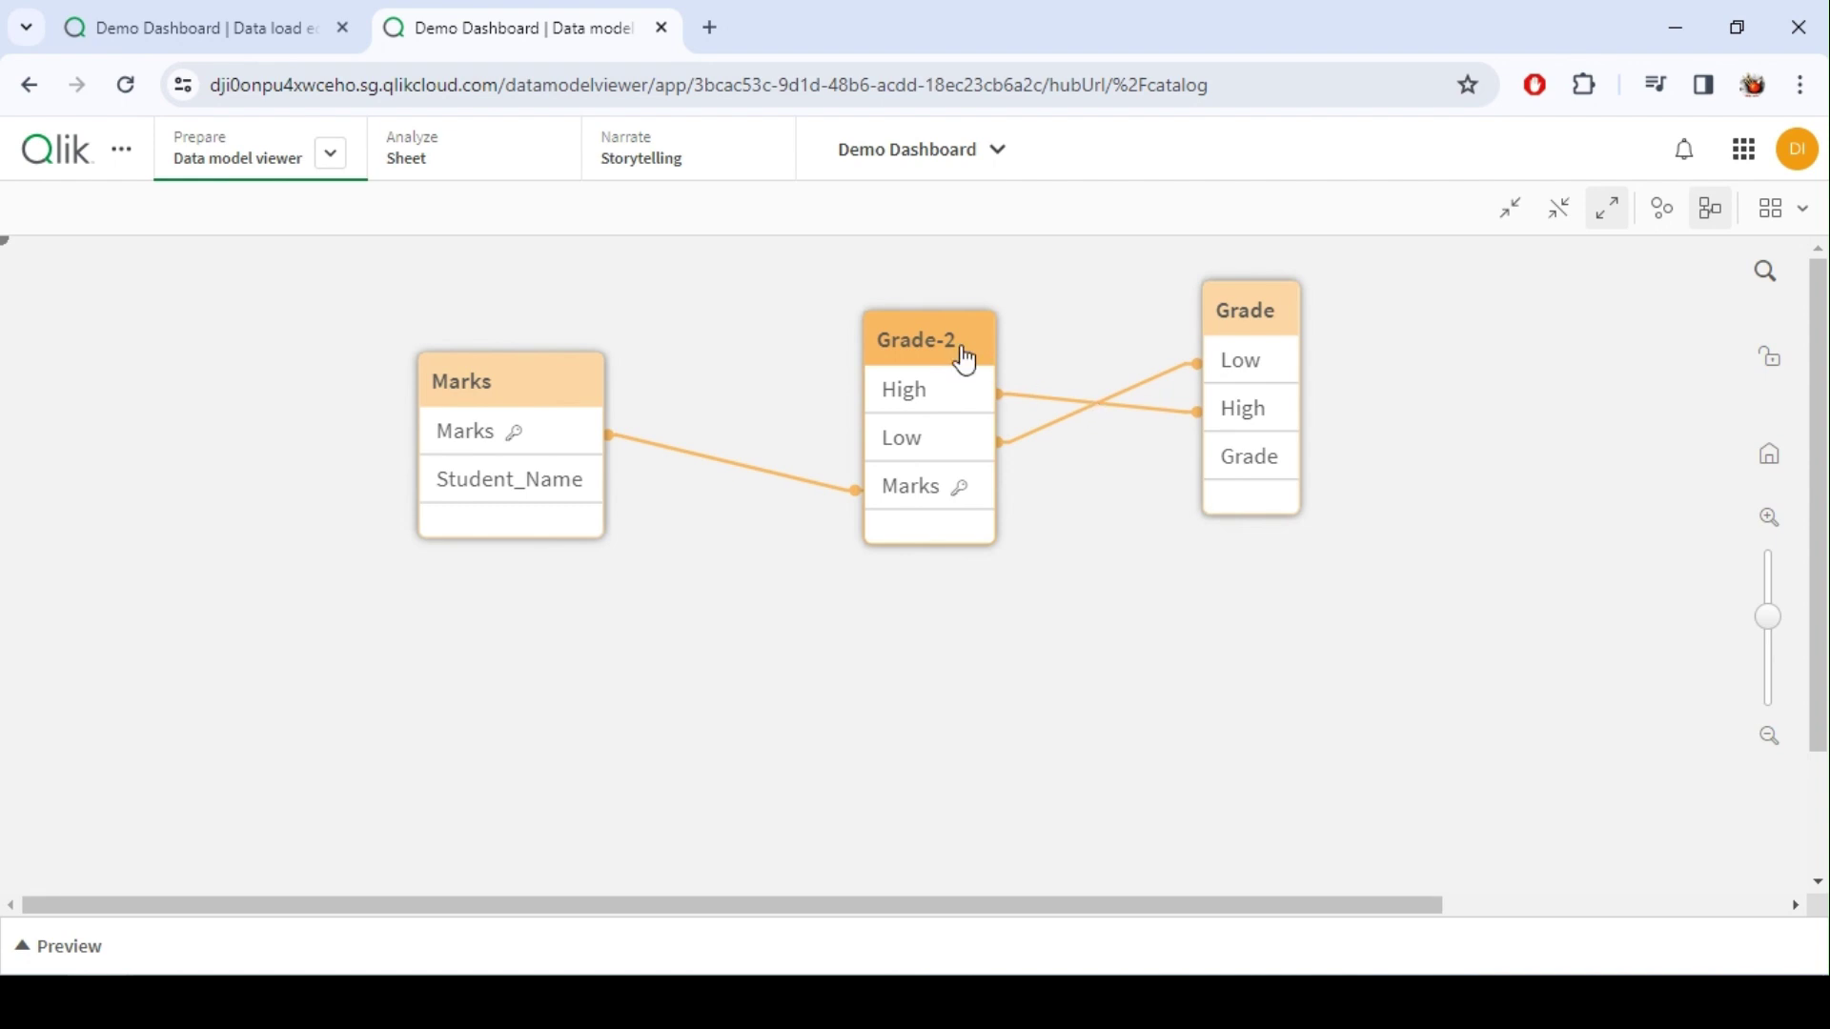
left_click_drag(964, 359, 945, 343)
left_click_drag(1240, 327, 1221, 329)
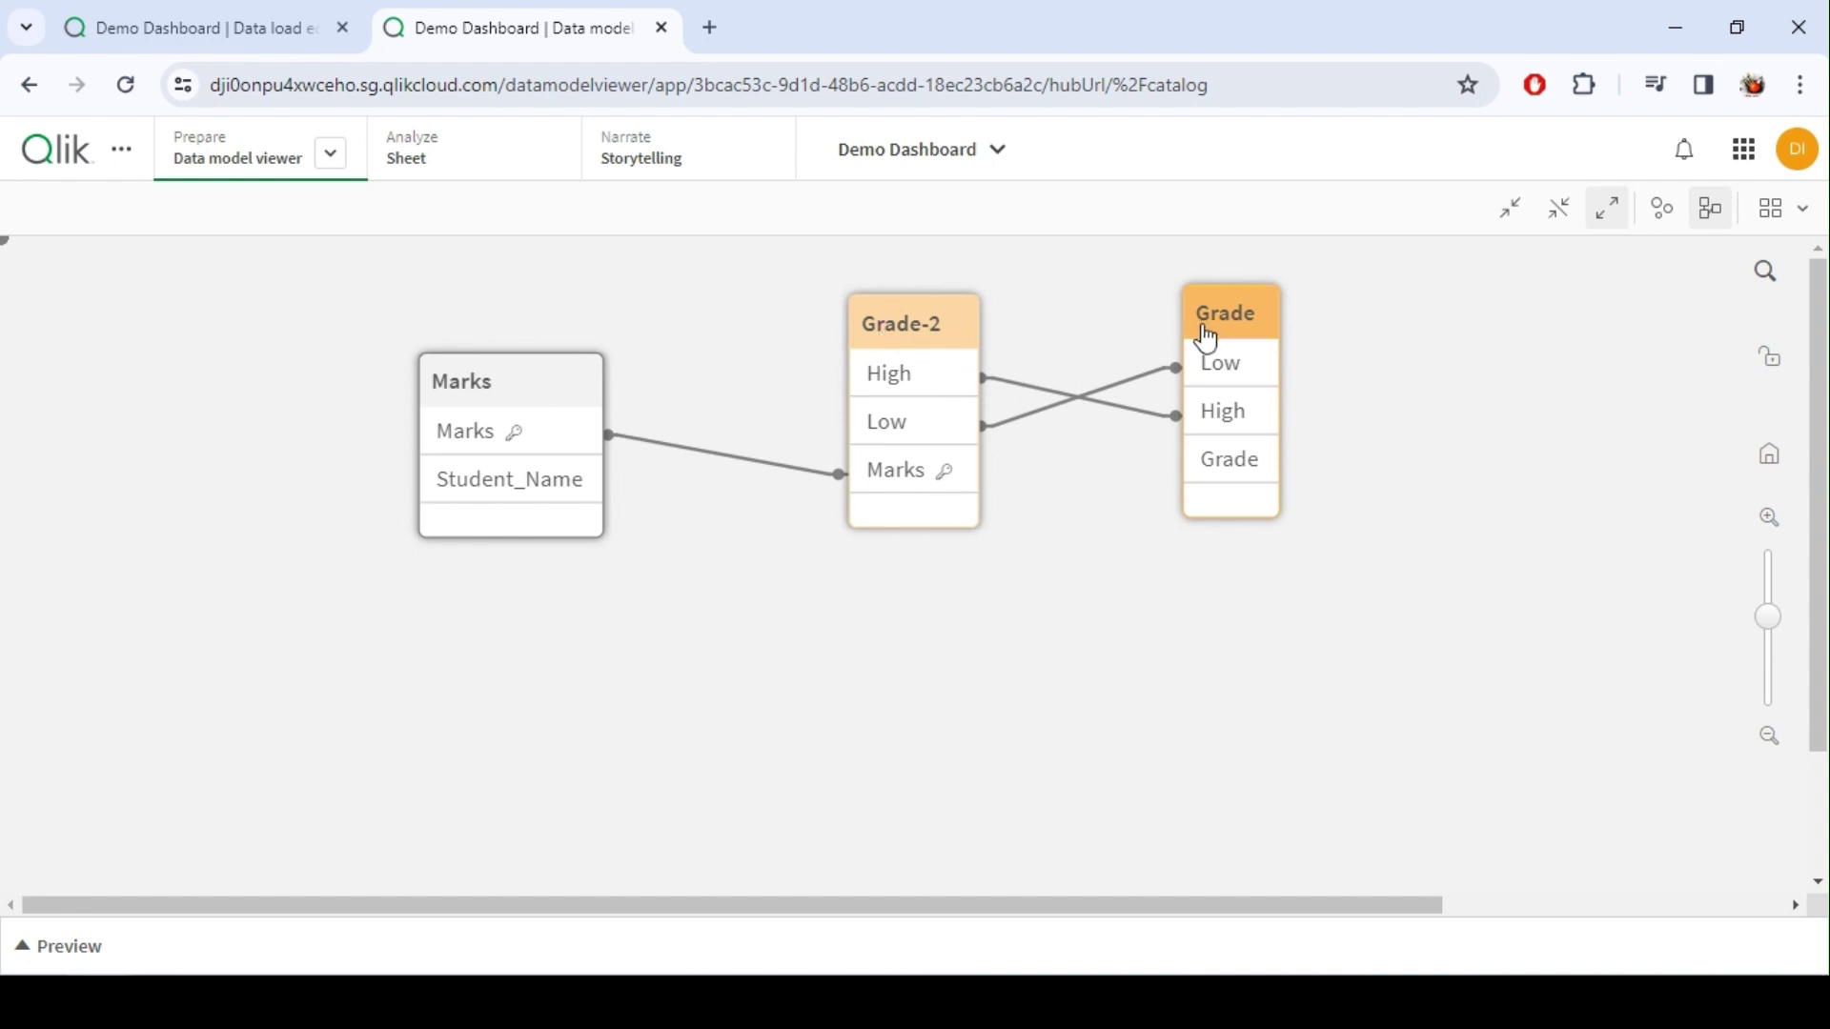
Step: Move the Grade table closer to Grade-2 and highlight Grade-2's links to the neighbouring tables
left_click_drag(1205, 343, 1137, 344)
left_click(1273, 351)
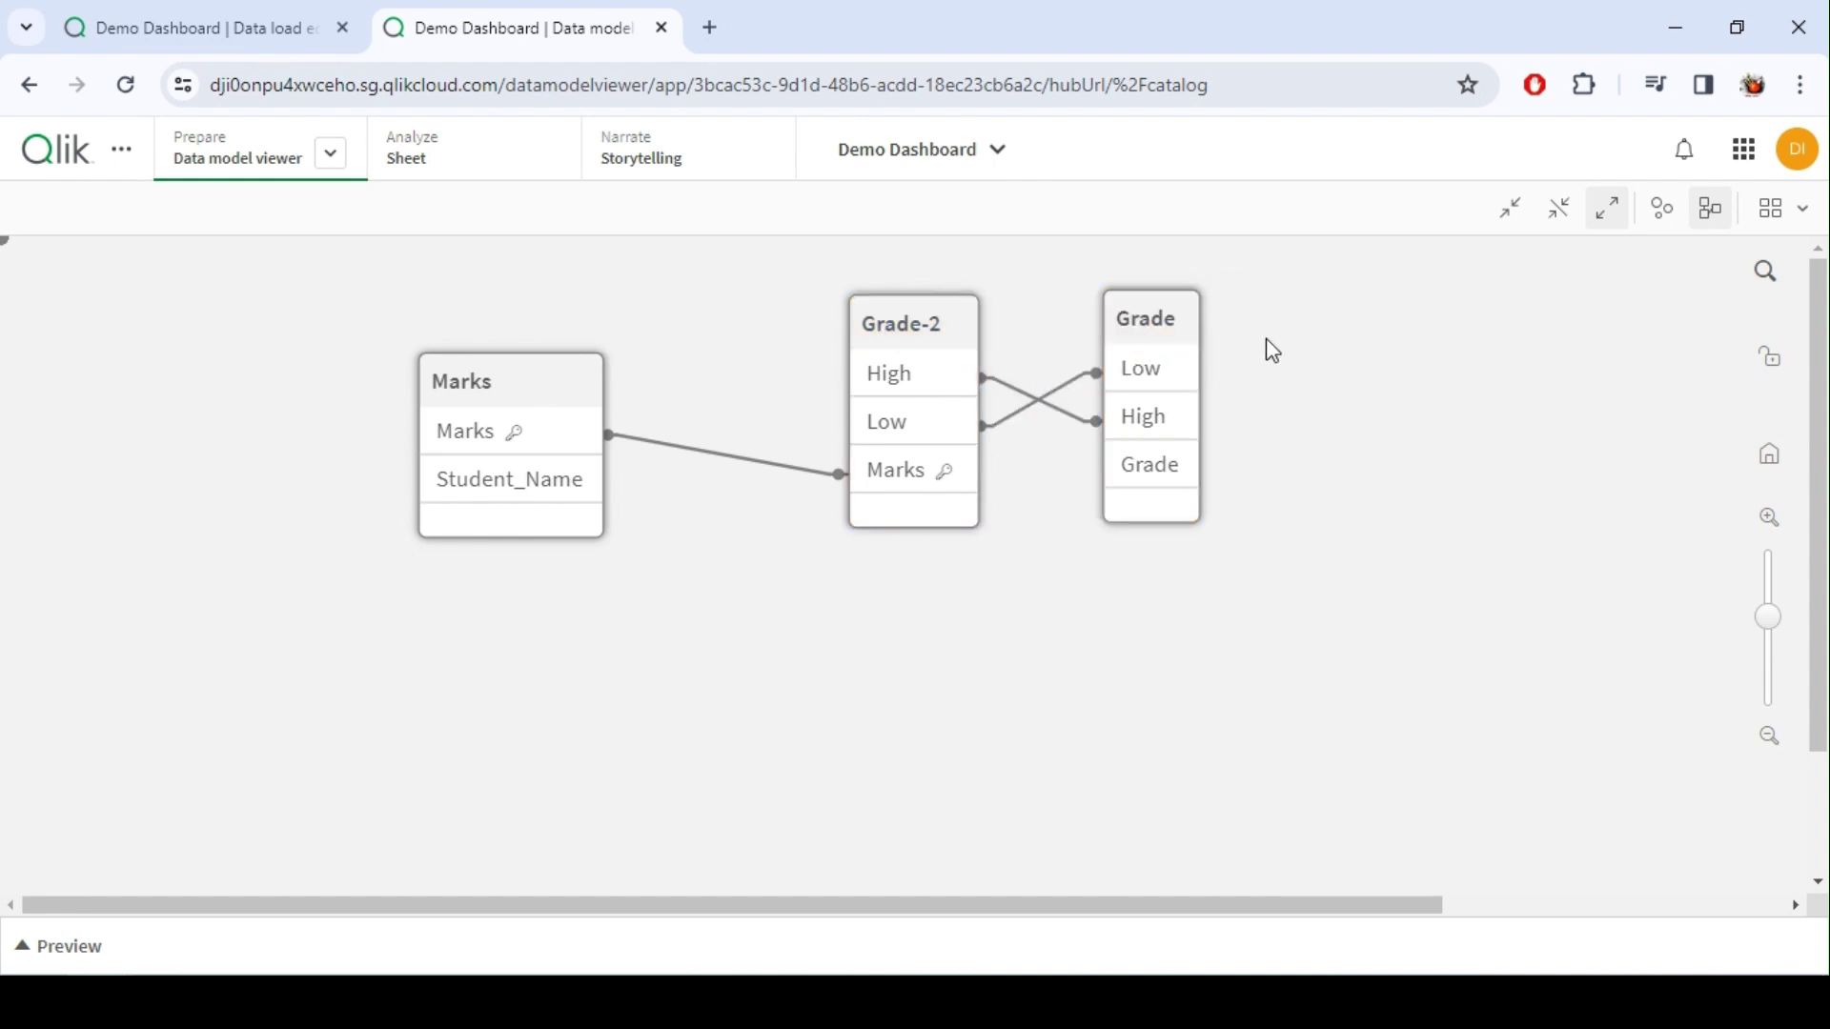
left_click(933, 344)
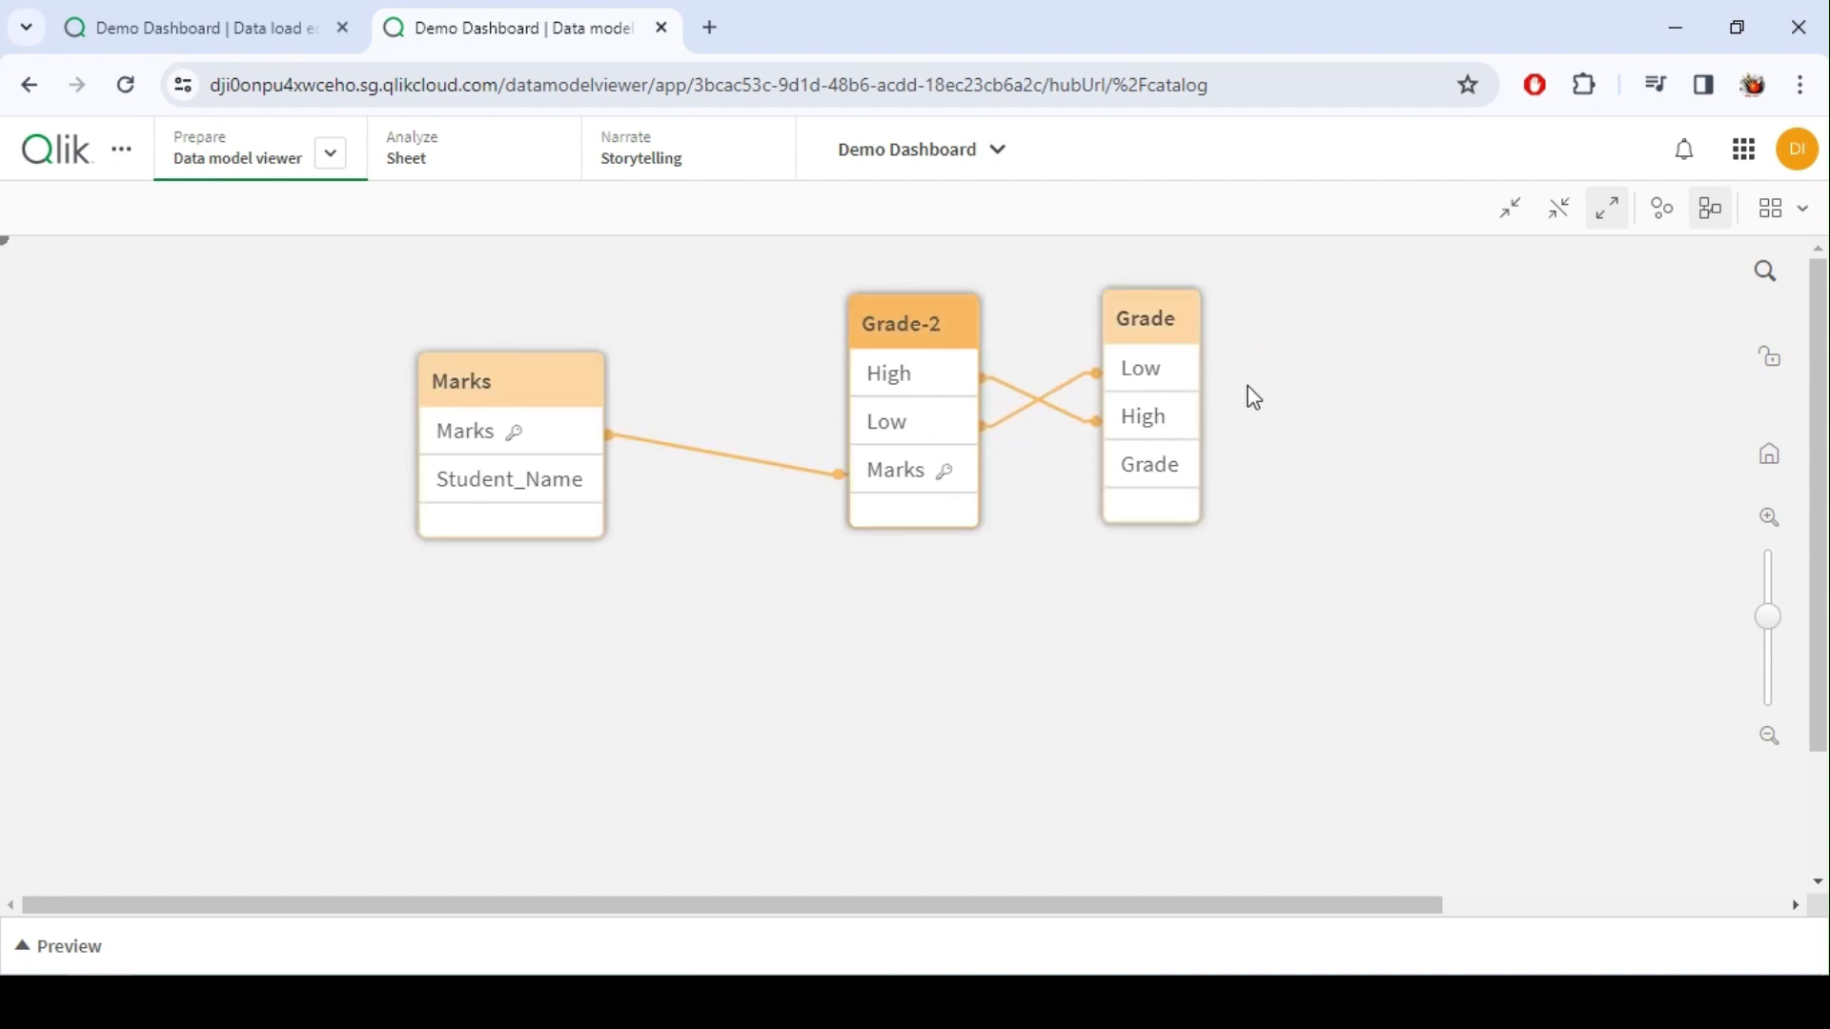
Step: Return to the load script and add an Inner Join prefix on its own line above IntervalMatch(Marks)
left_click(276, 31)
left_click(1263, 919)
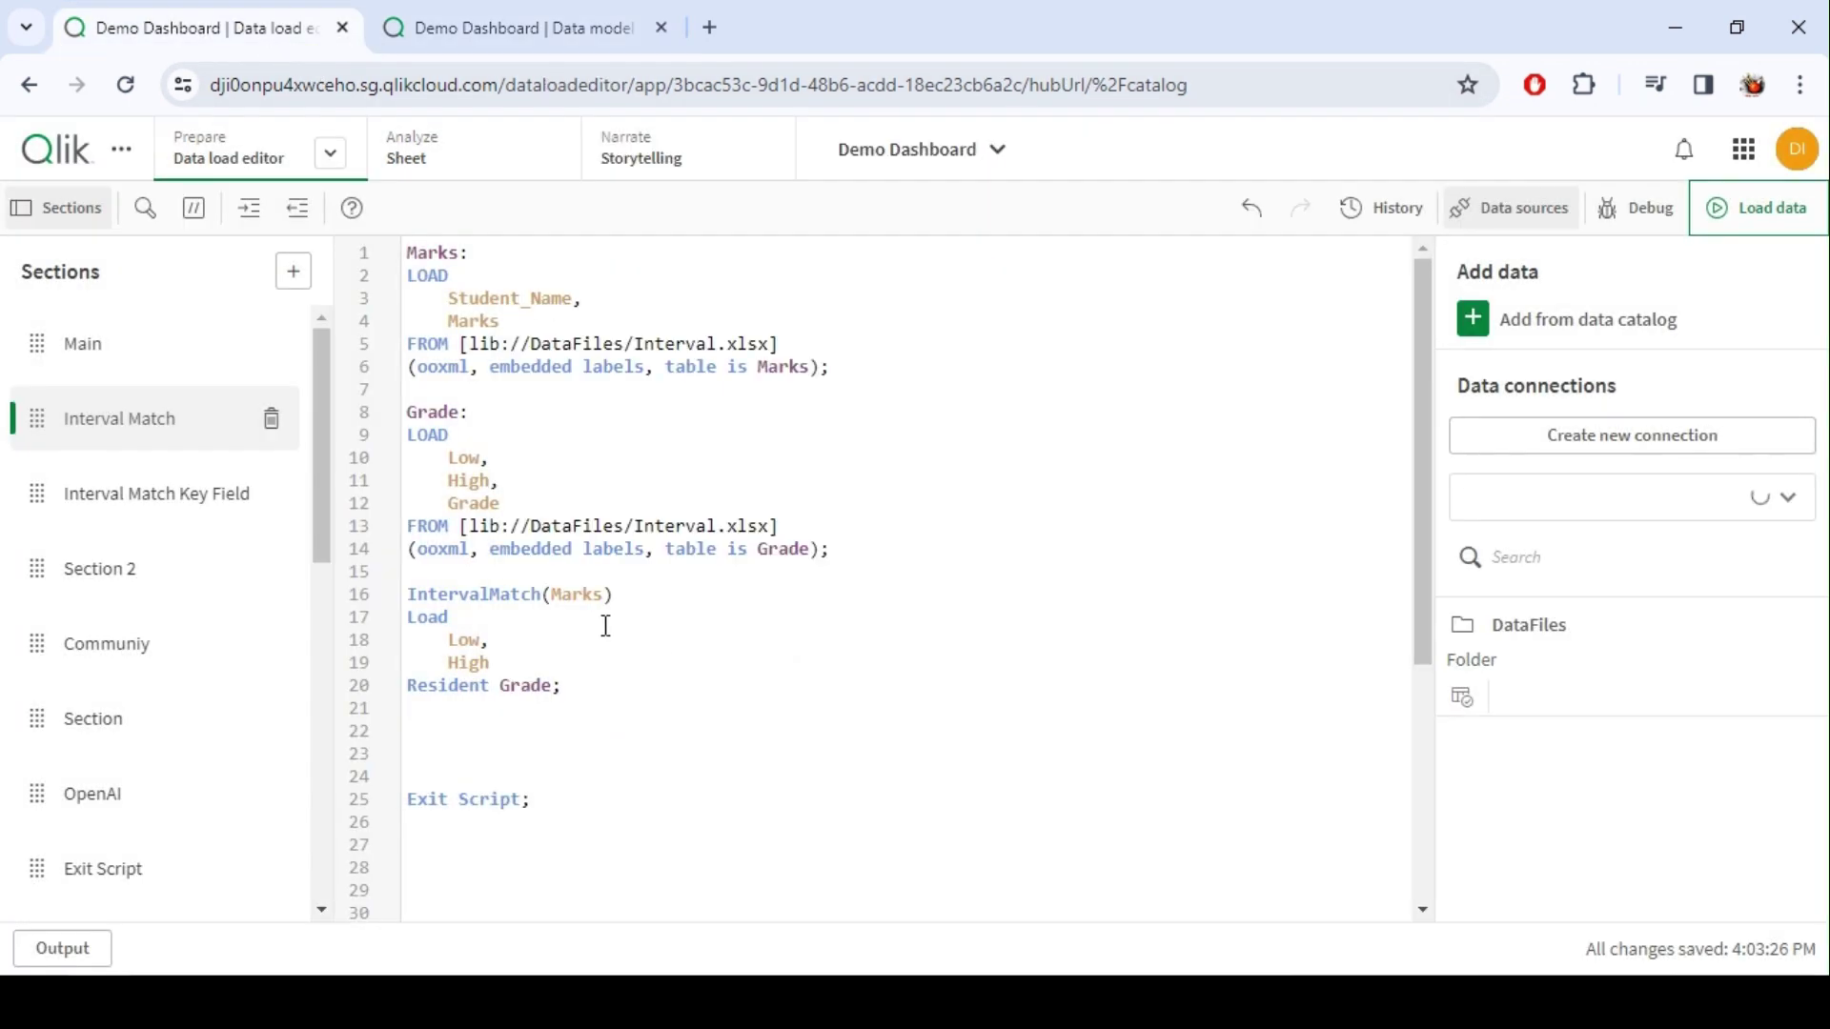
key("Return")
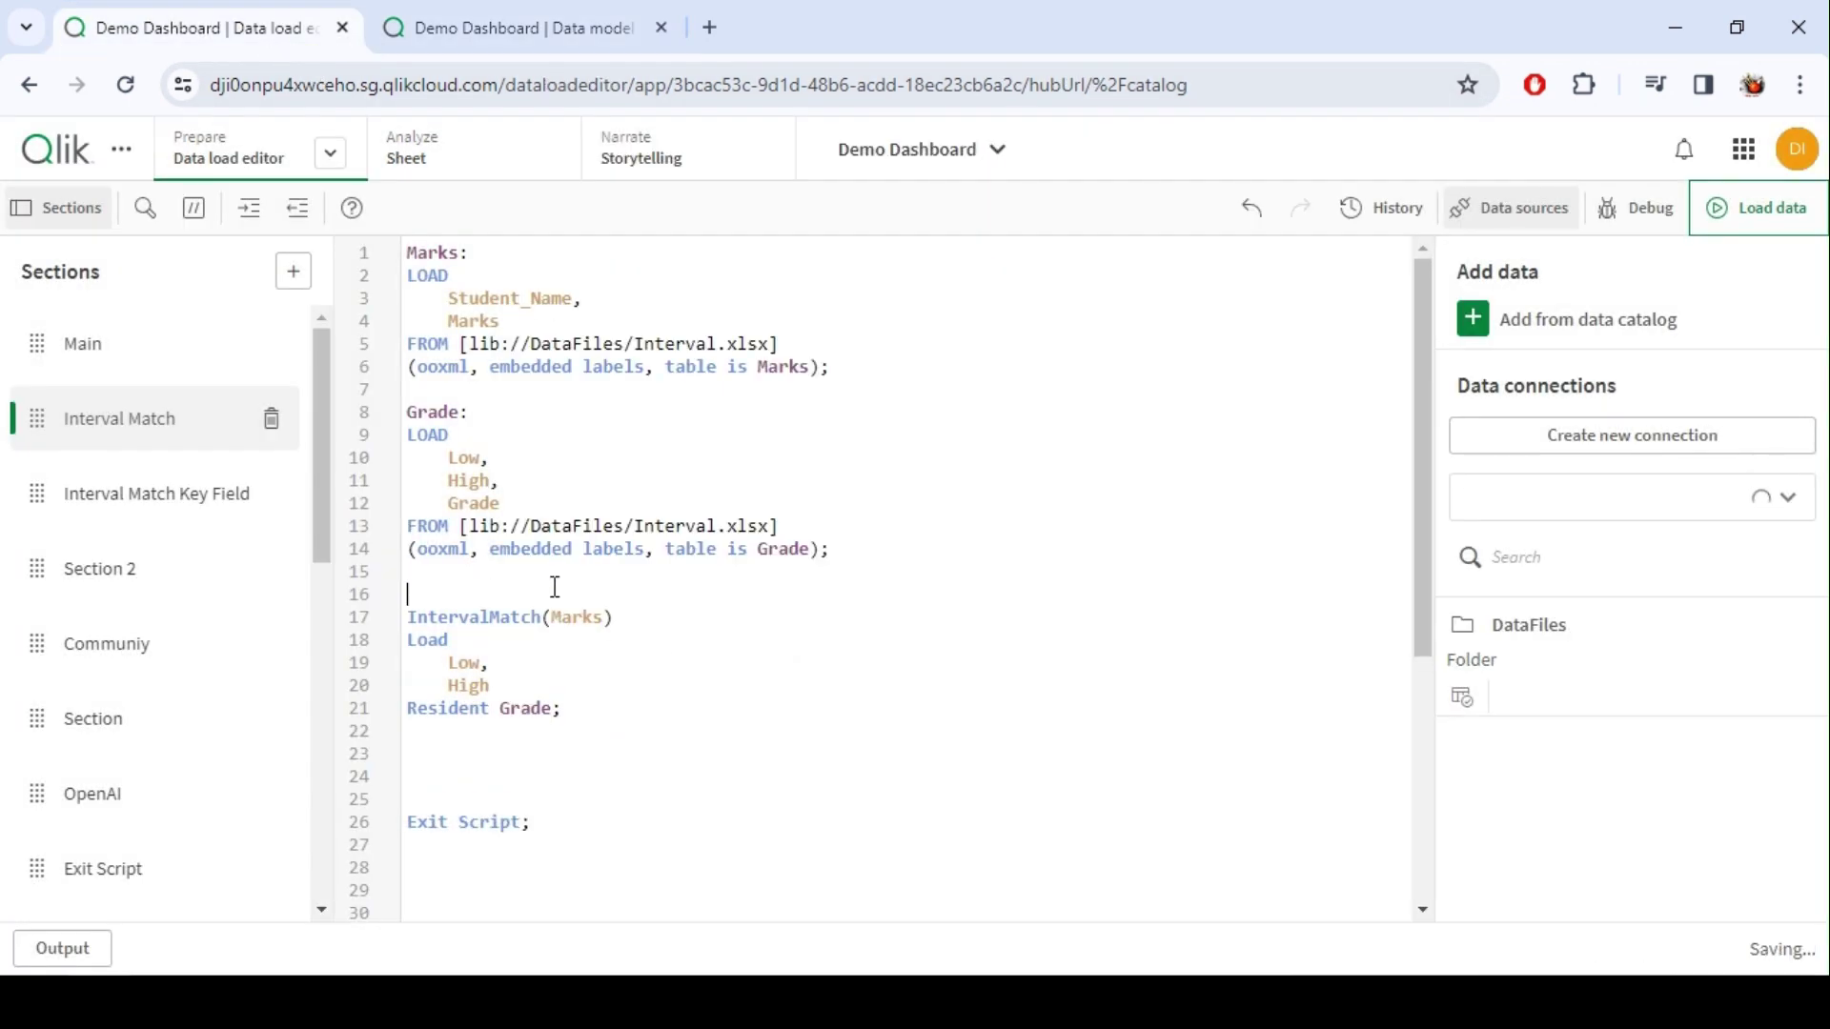
type("inner")
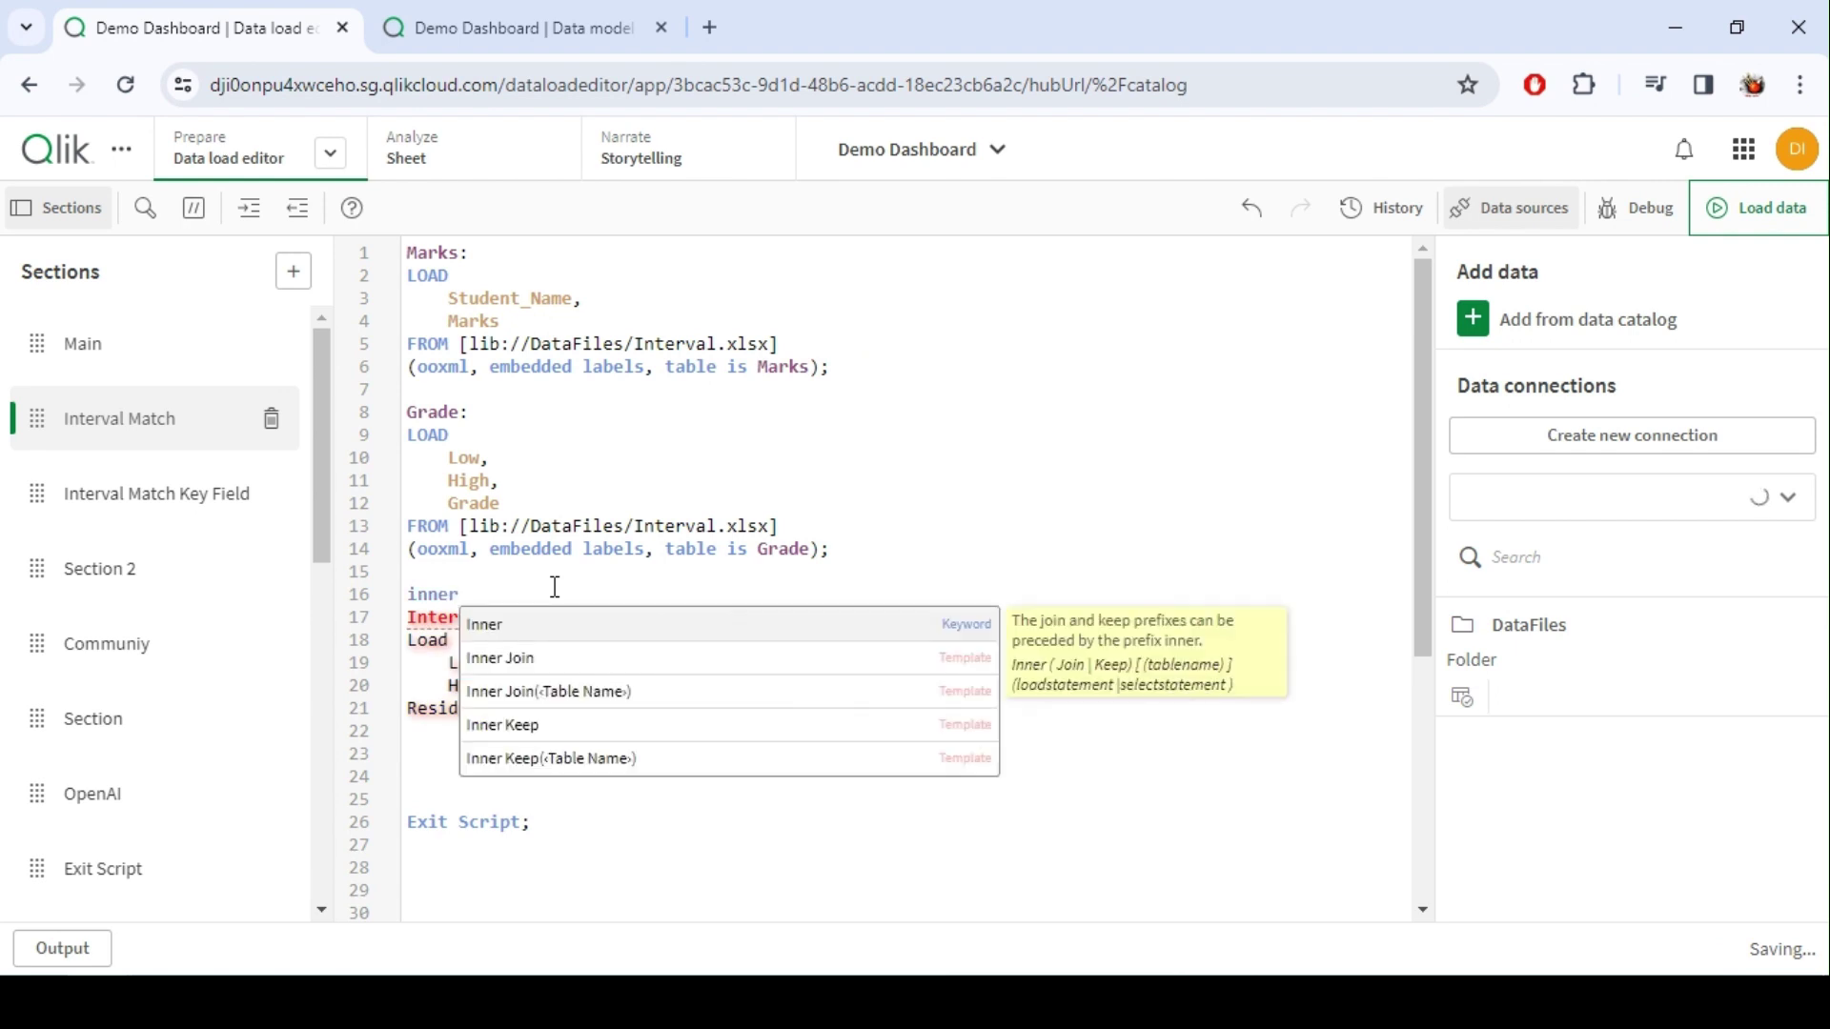
key("Down")
key("Return")
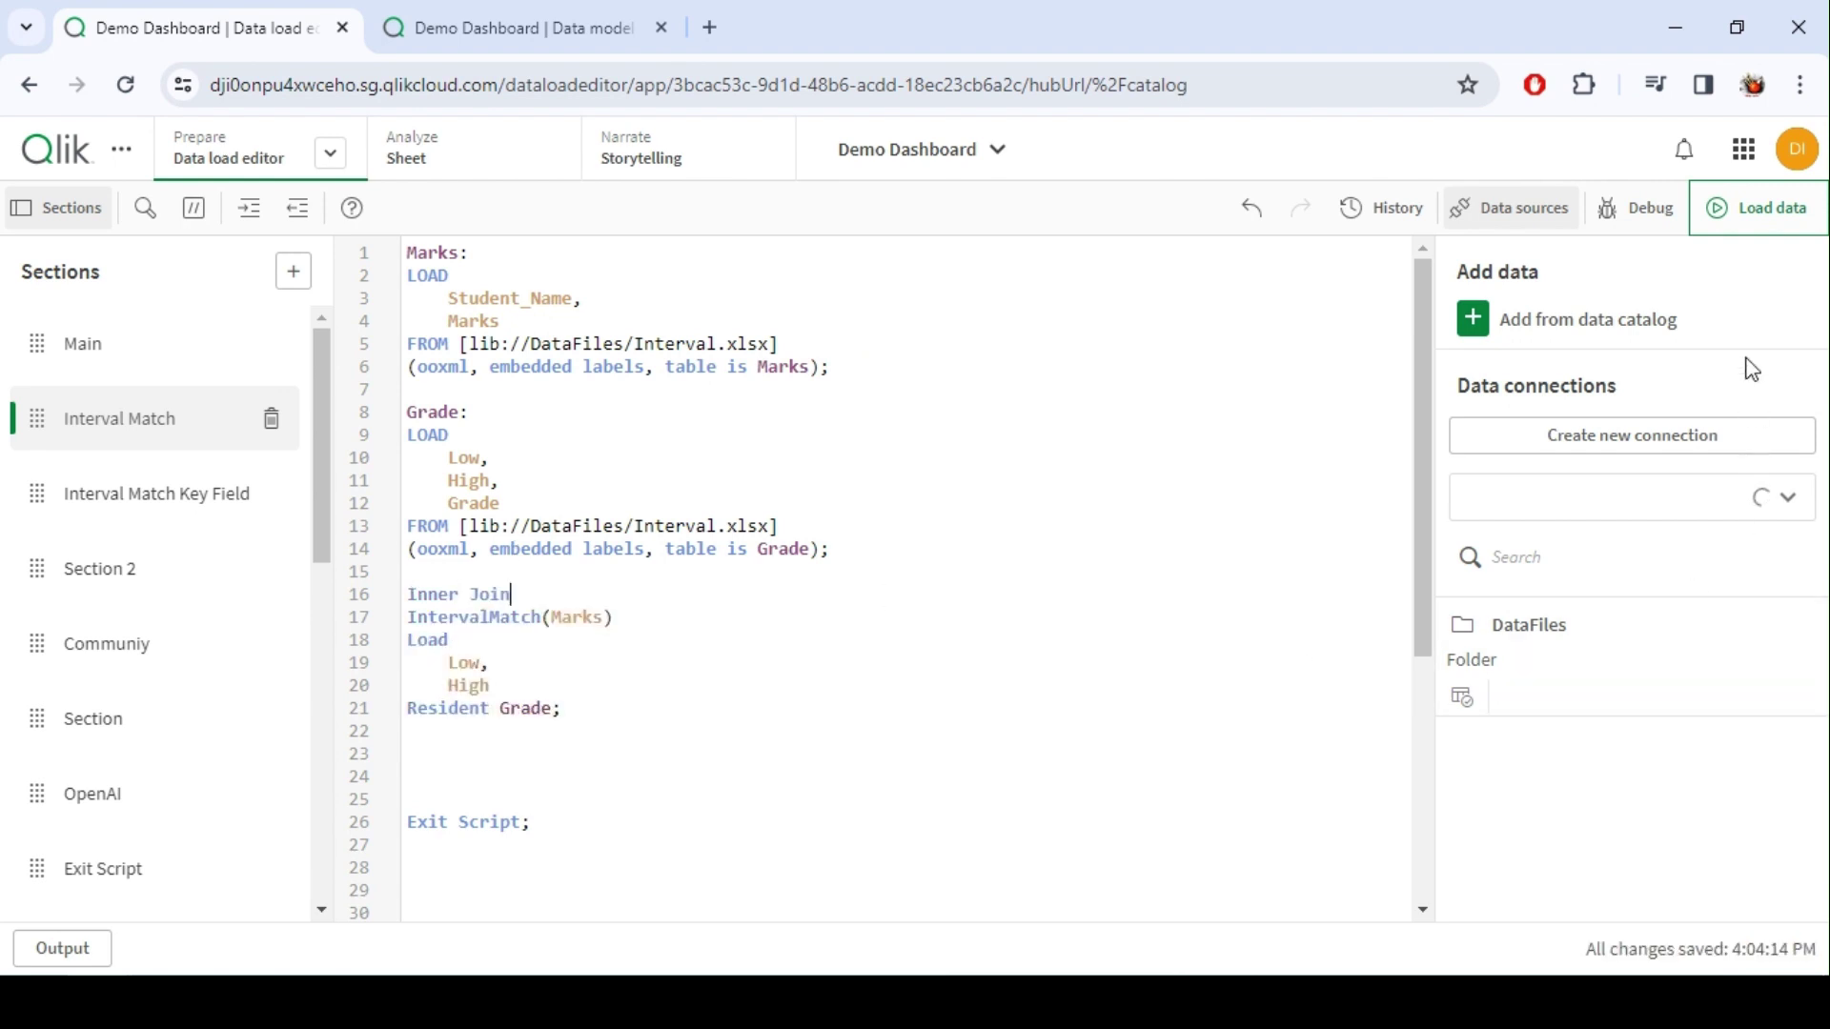
Step: Run the data load, show the refreshed data model and move the Grade table closer to Marks
left_click(1750, 220)
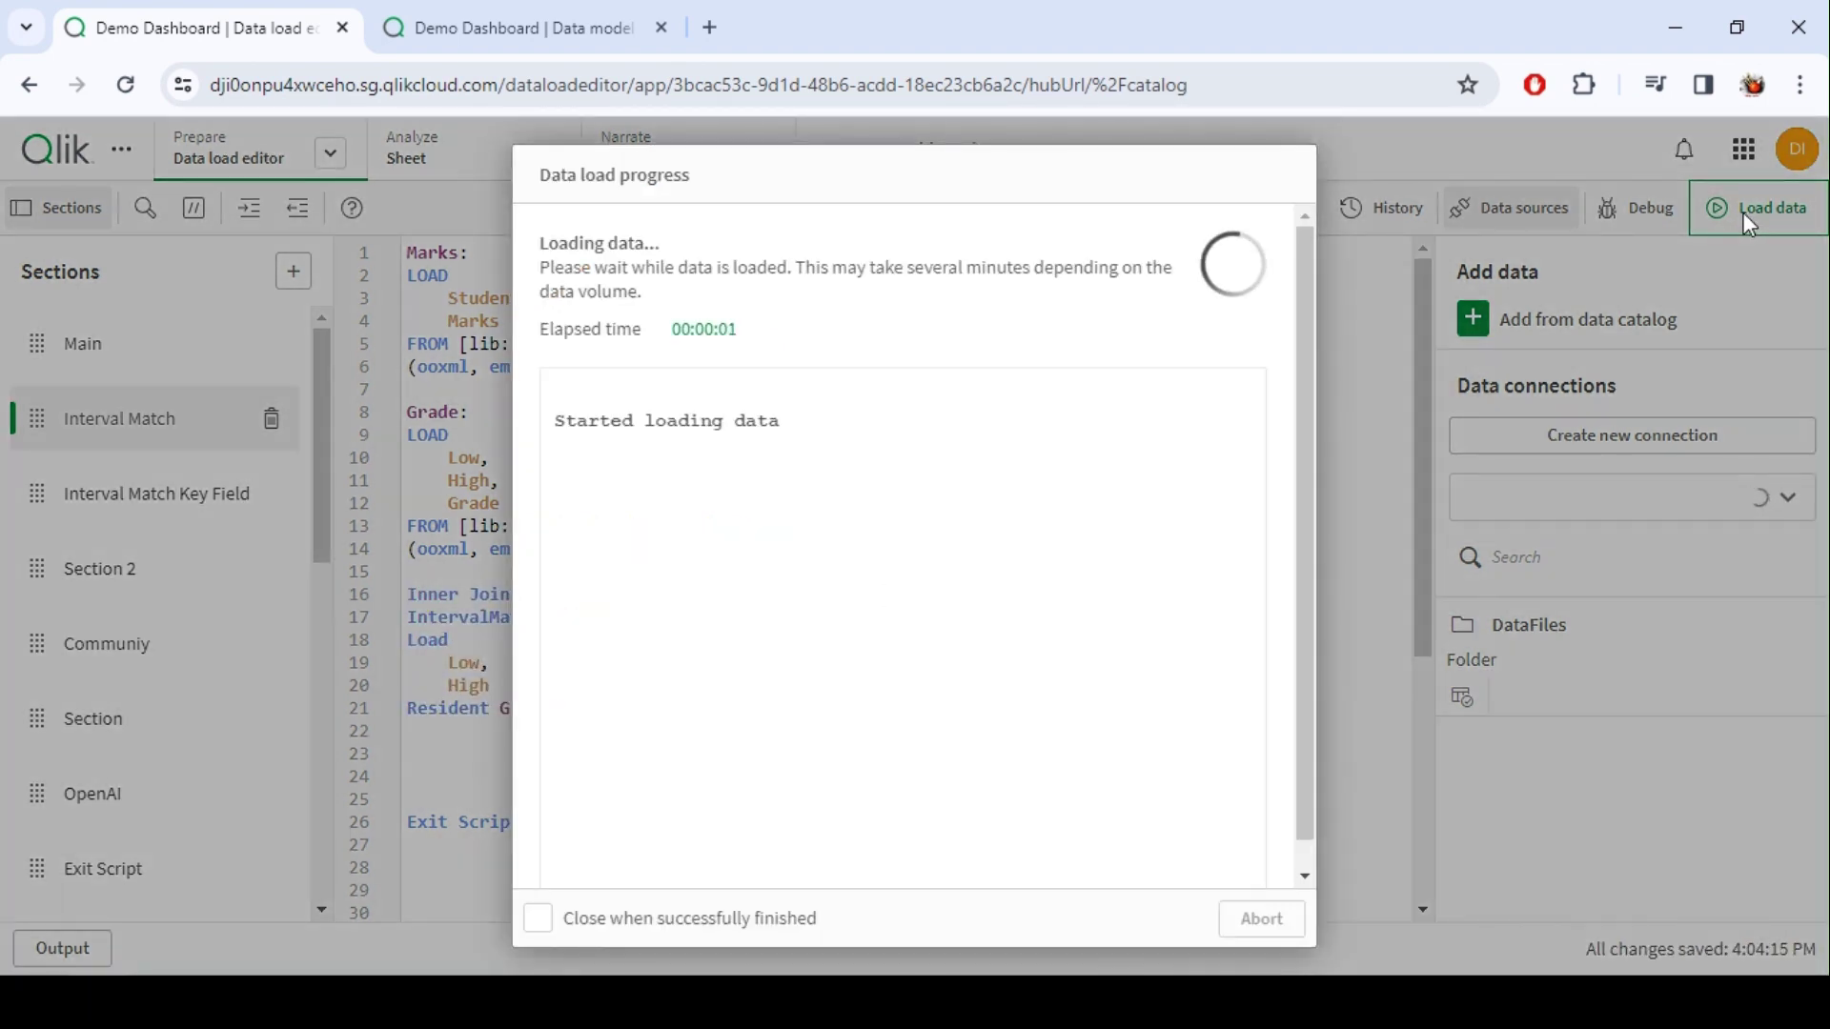
left_click(527, 30)
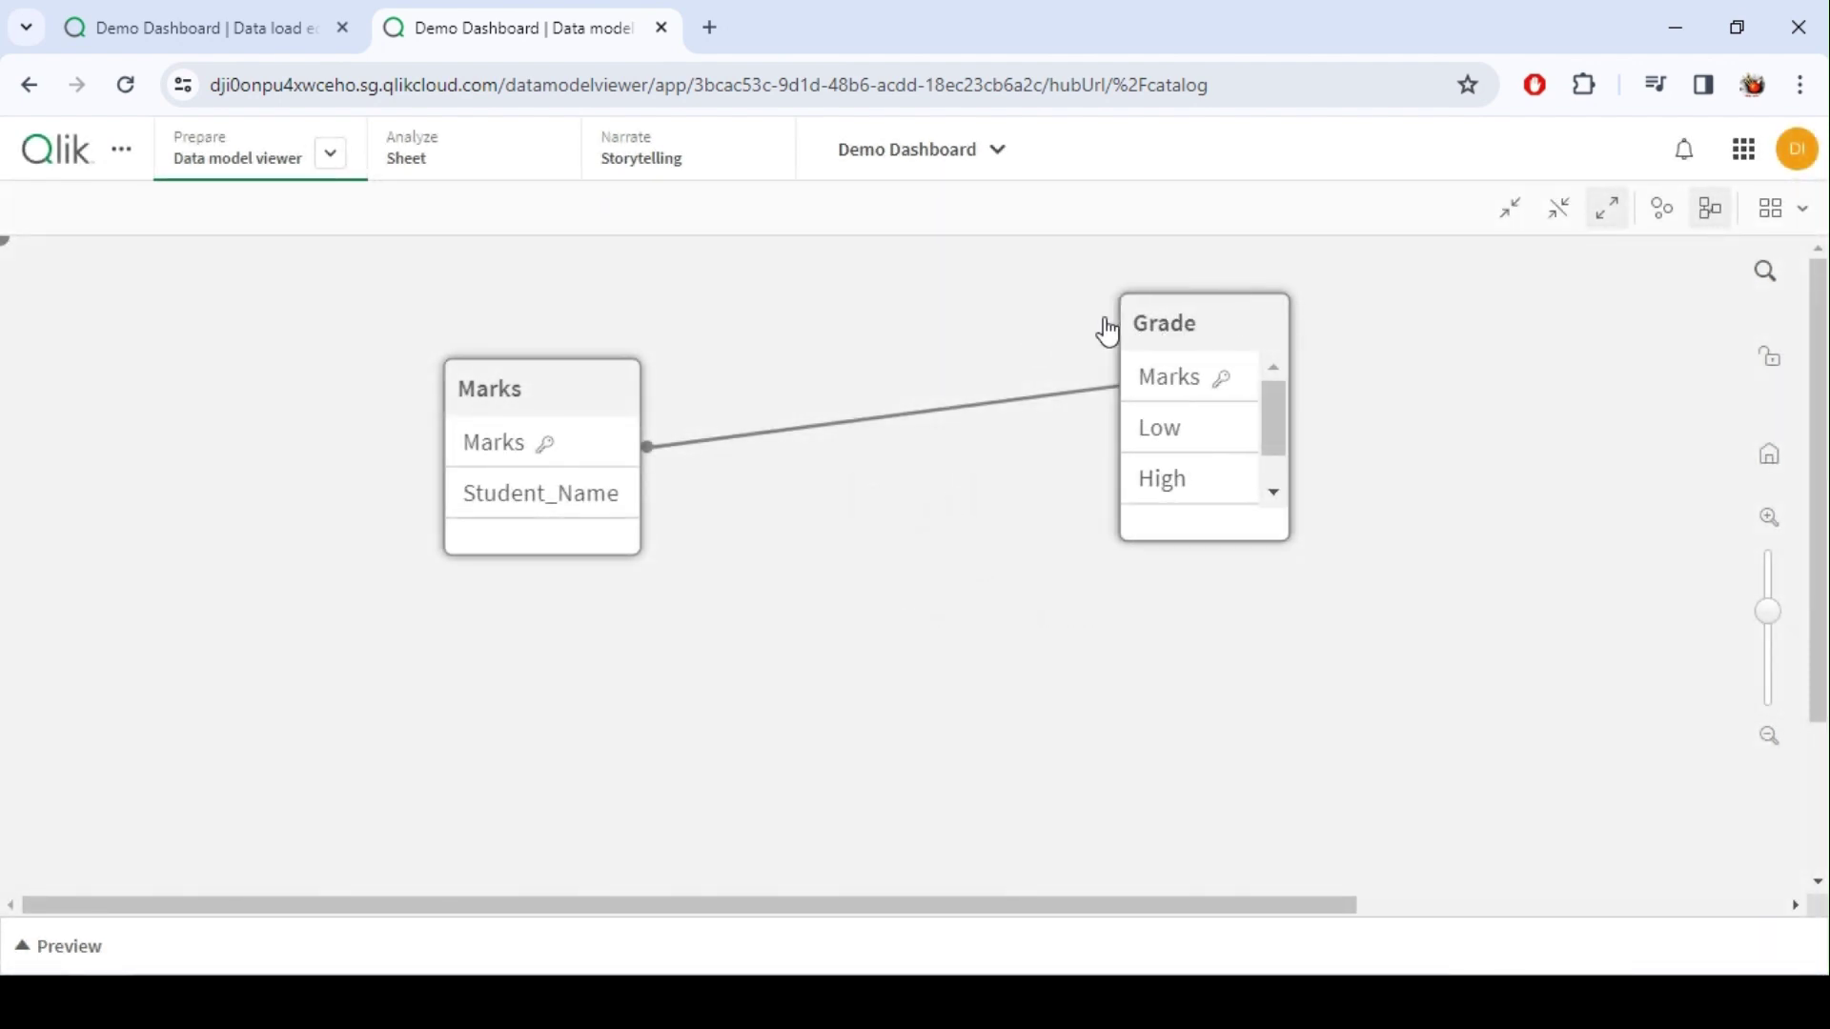
left_click_drag(1104, 320, 1022, 319)
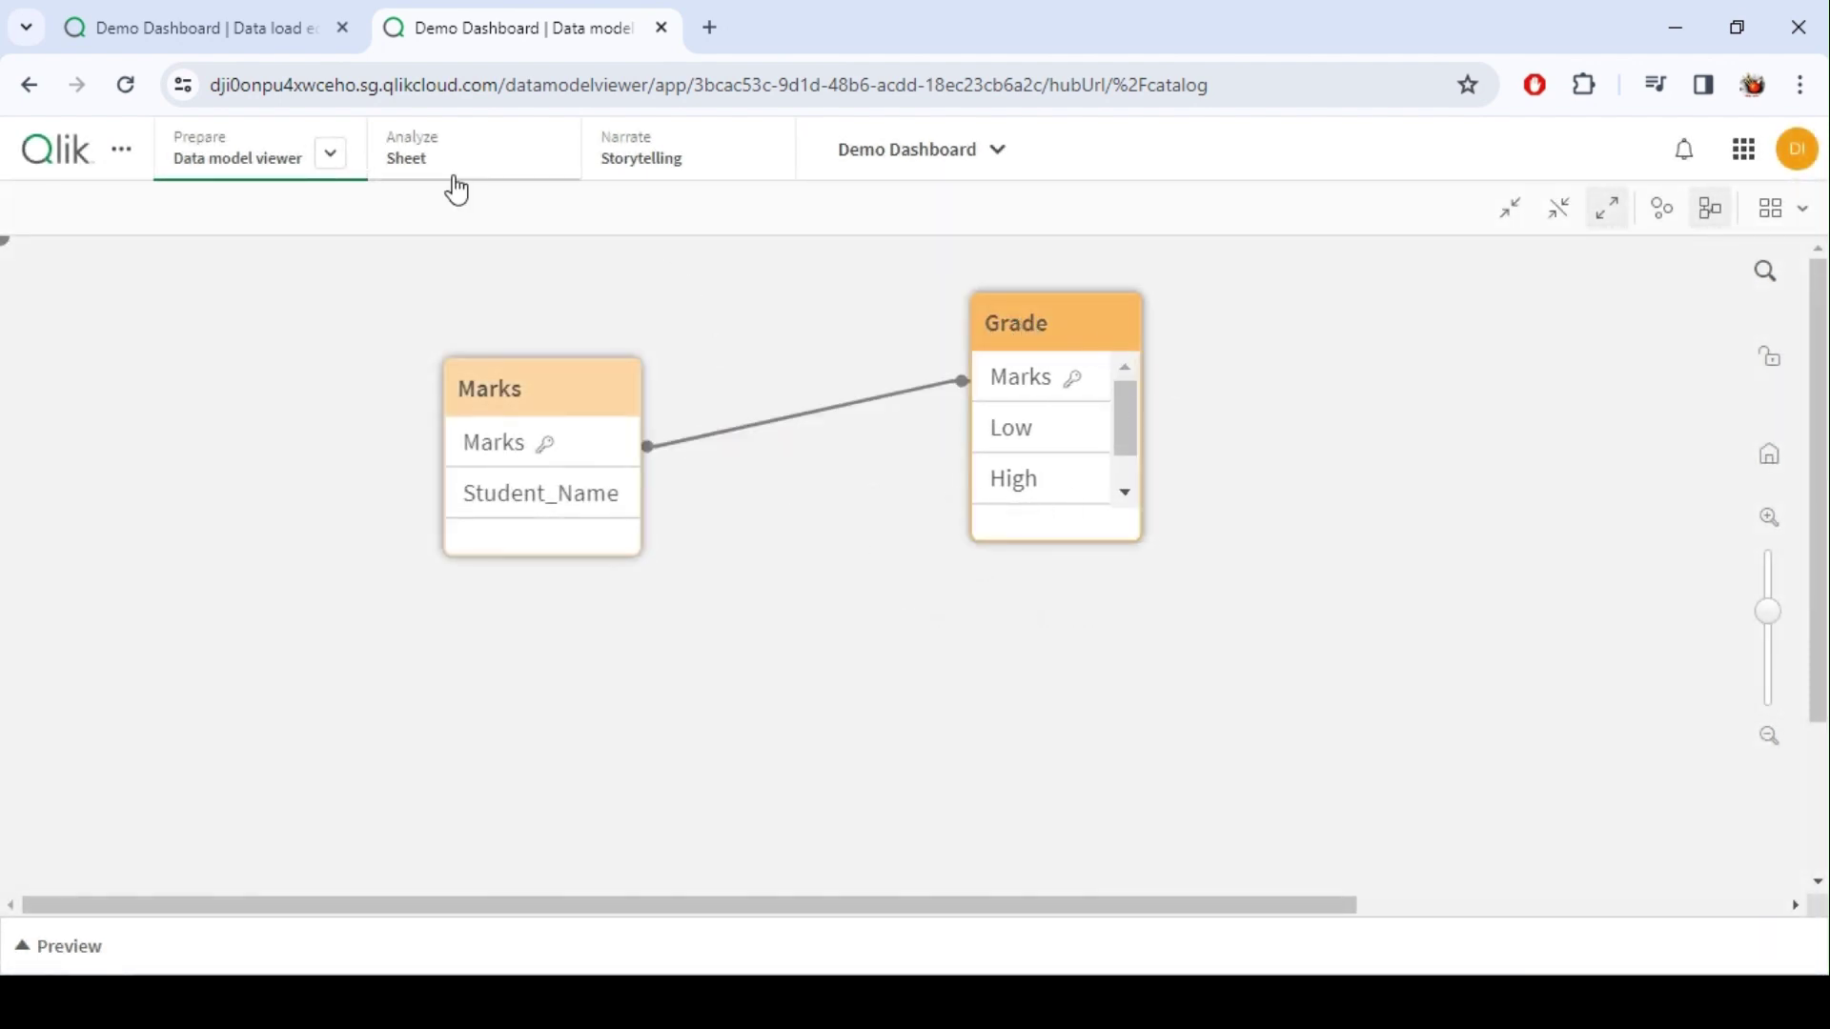
Step: Open the IntervalMatch sheet for editing and add a table chart stretched to 24 x 7 grid cells
left_click(421, 175)
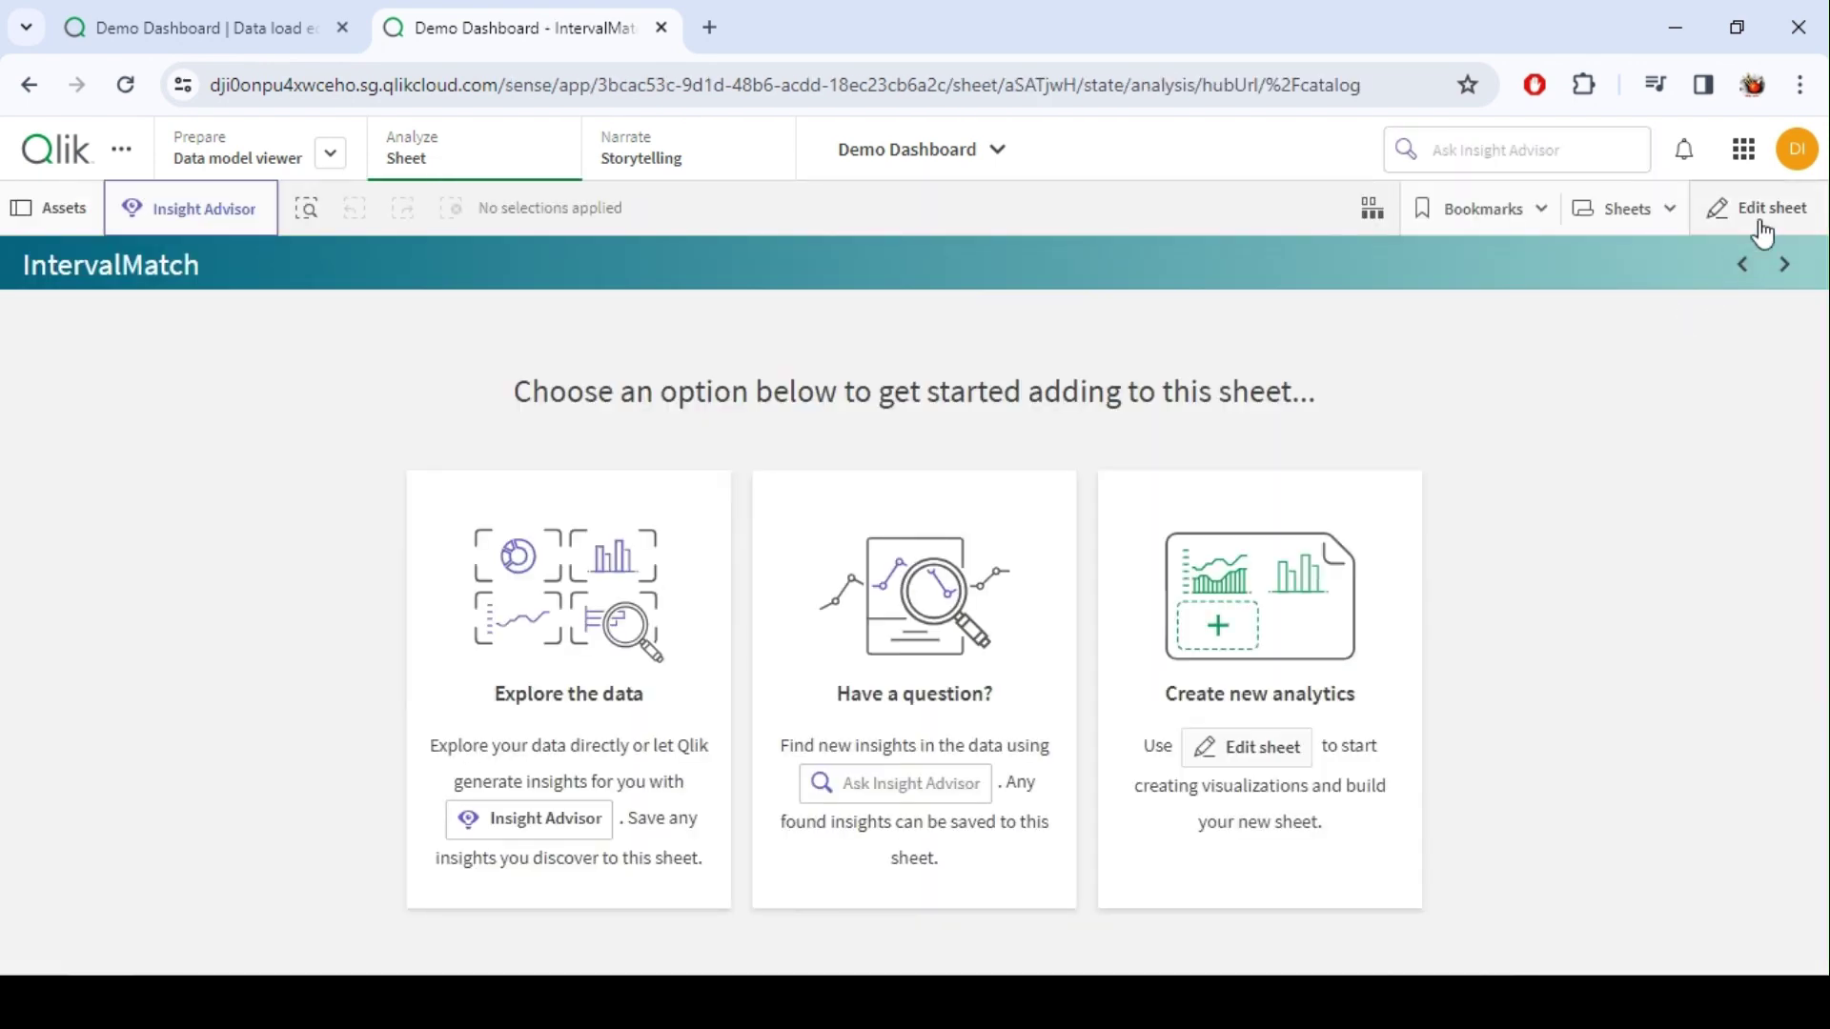
left_click(1759, 221)
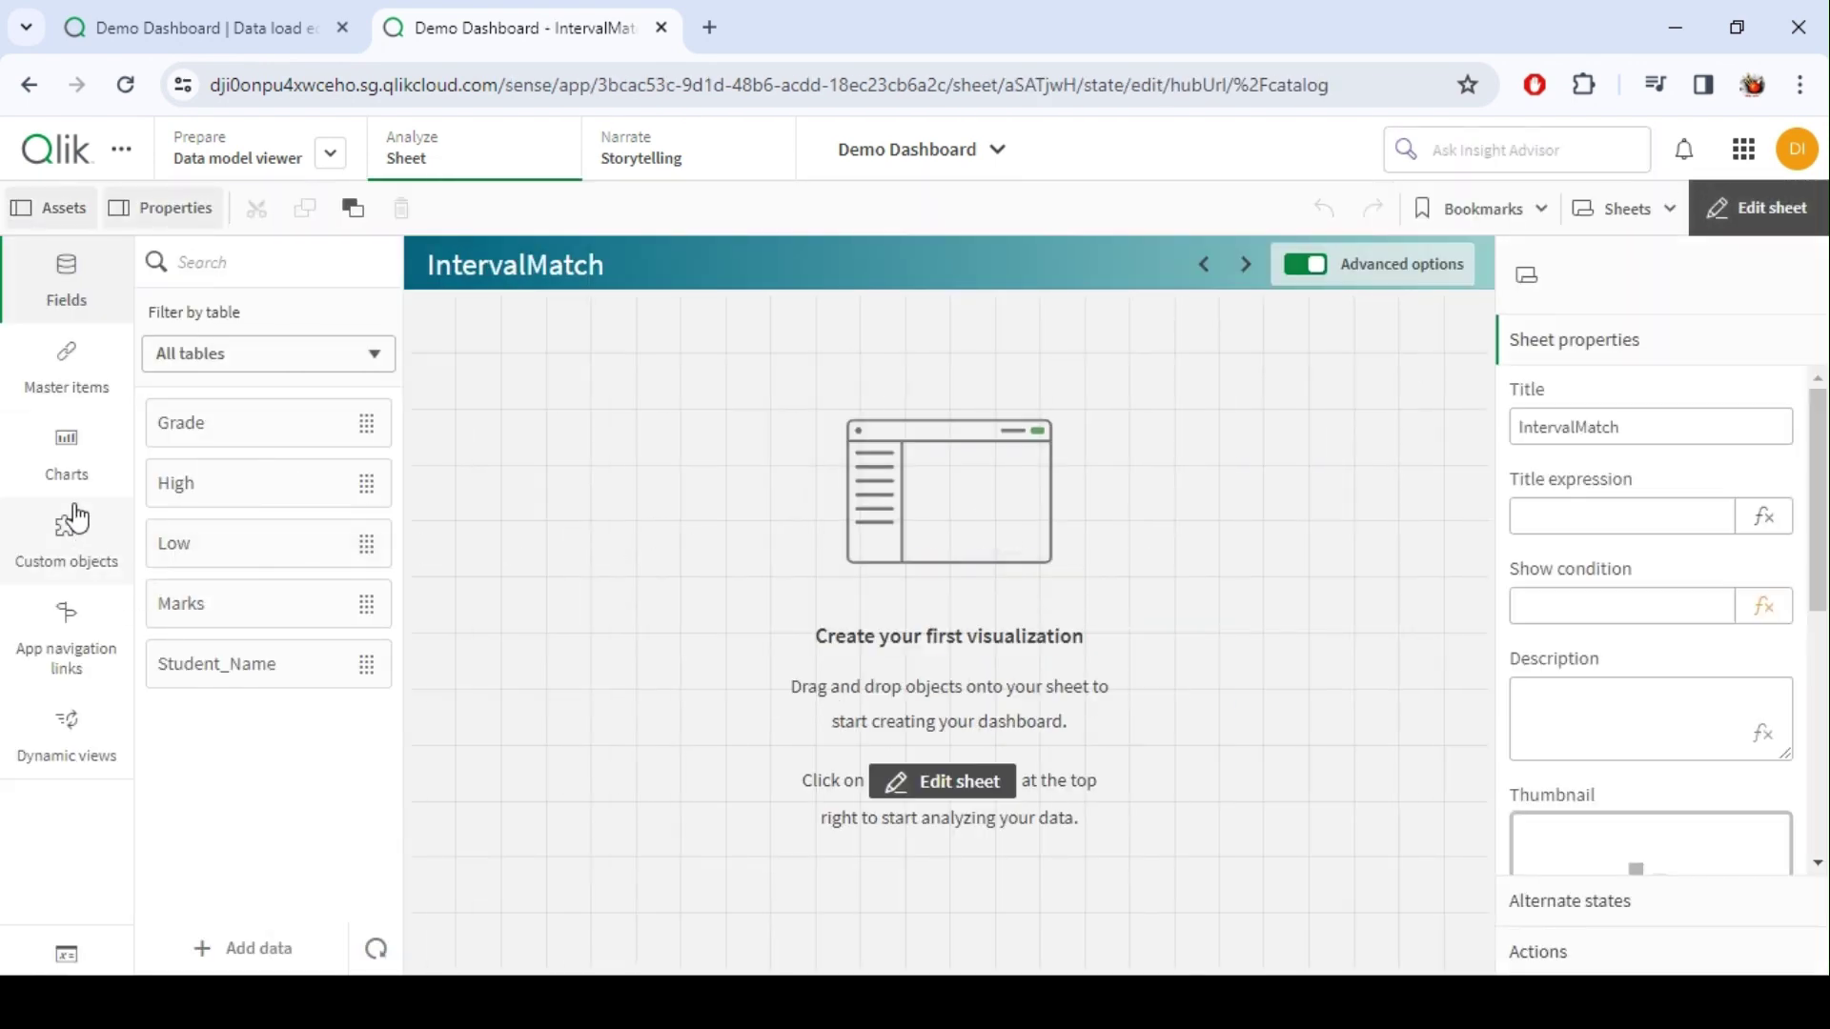
left_click(67, 456)
scroll(250, 805, "down", 5)
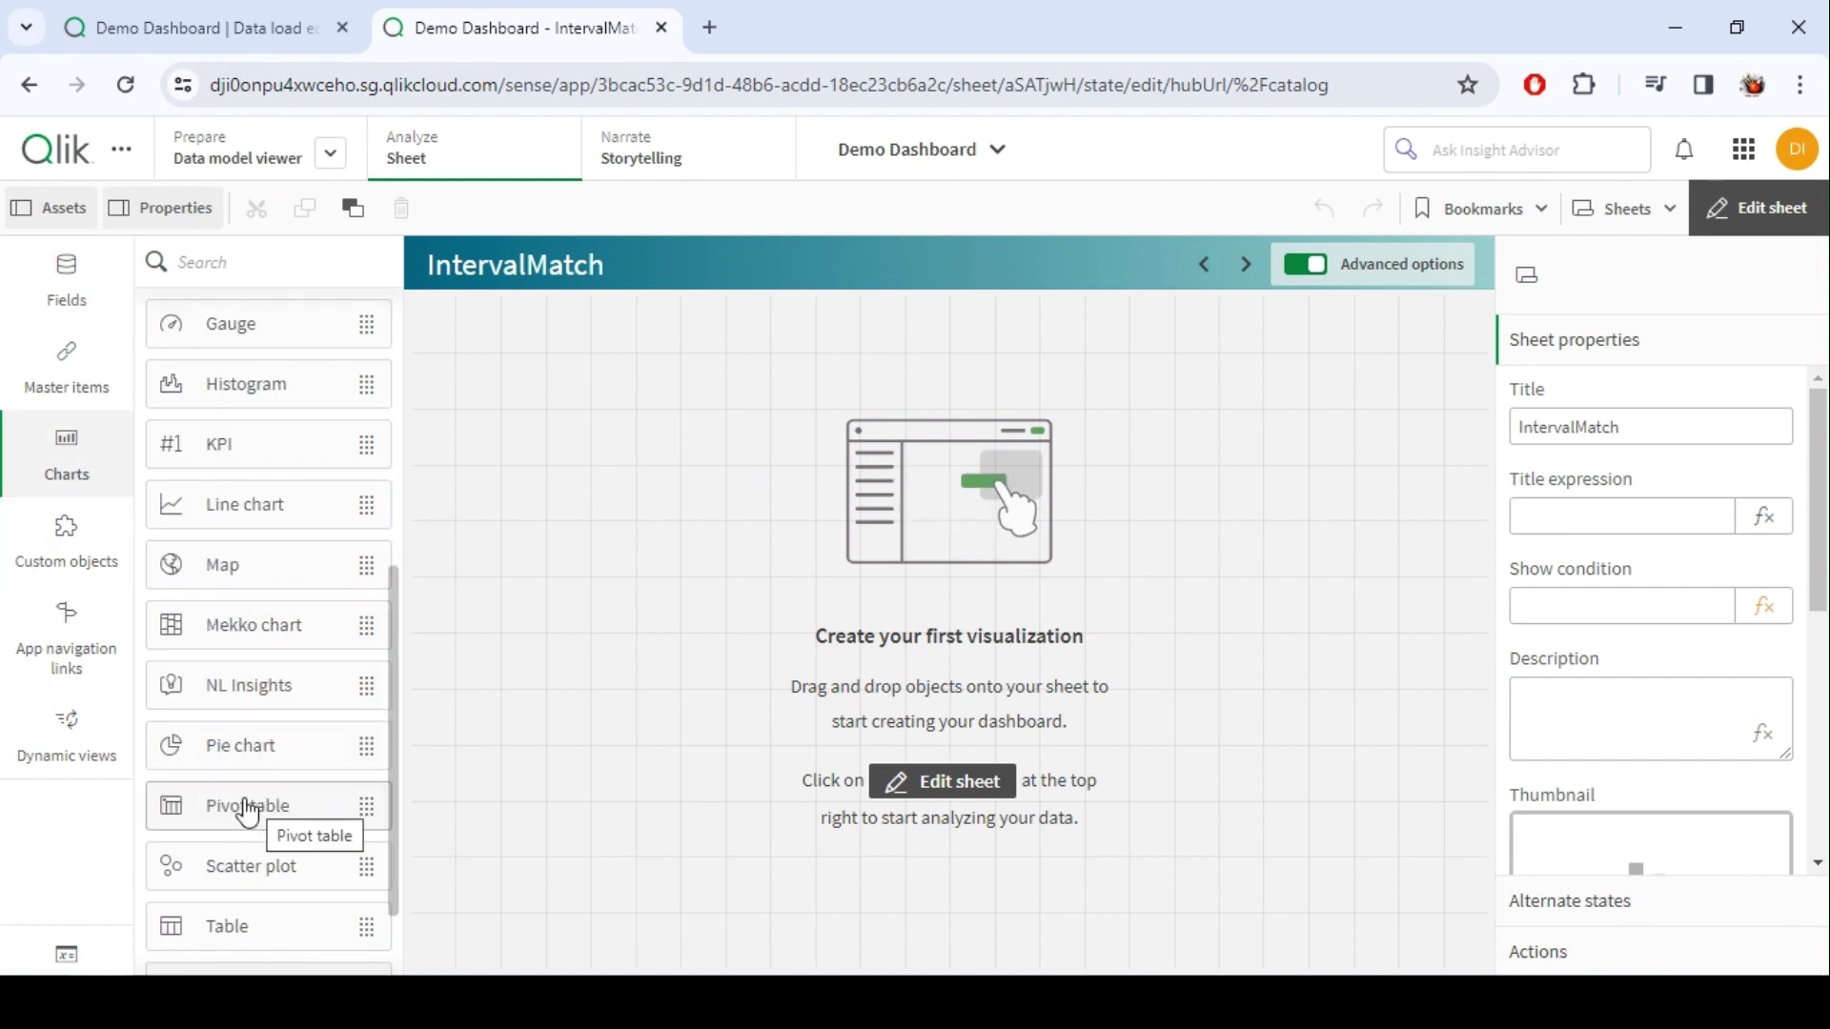
left_click_drag(225, 917, 839, 600)
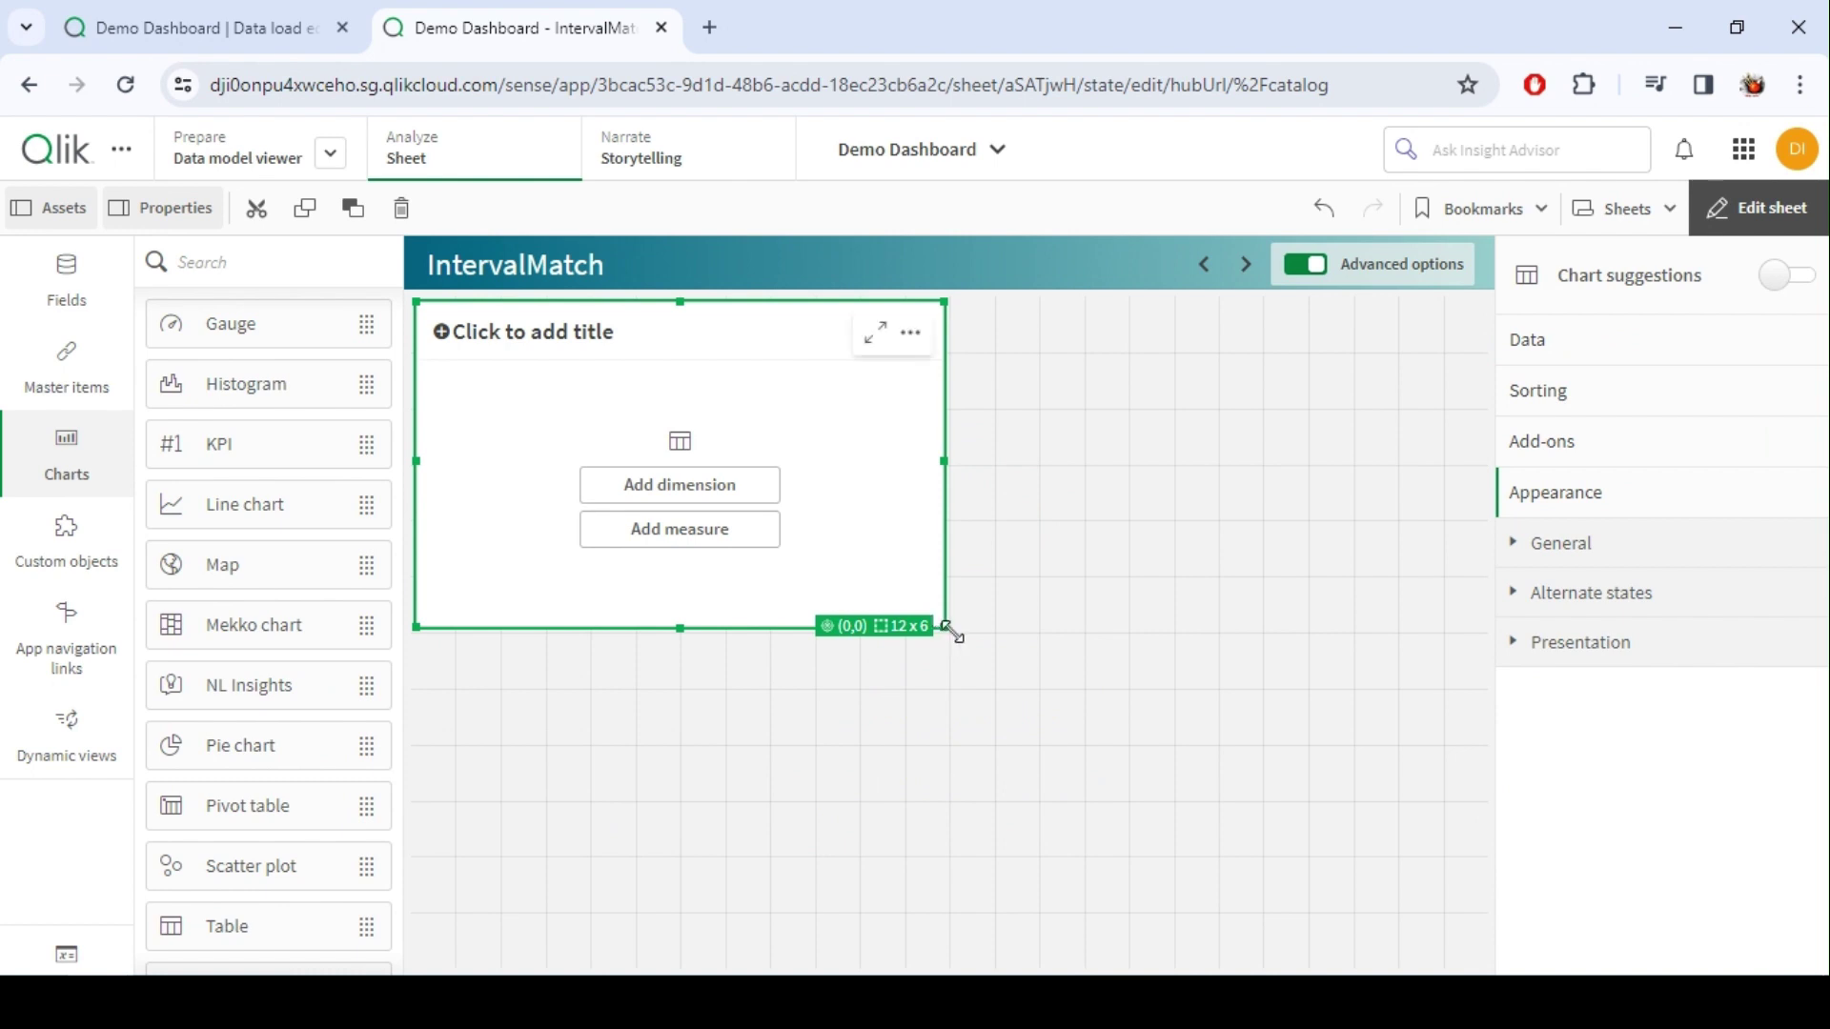
left_click_drag(953, 629, 1482, 684)
Step: Add Student_Name, Marks and Grade to the table as dimension columns, in that order
left_click(1572, 345)
left_click(1641, 434)
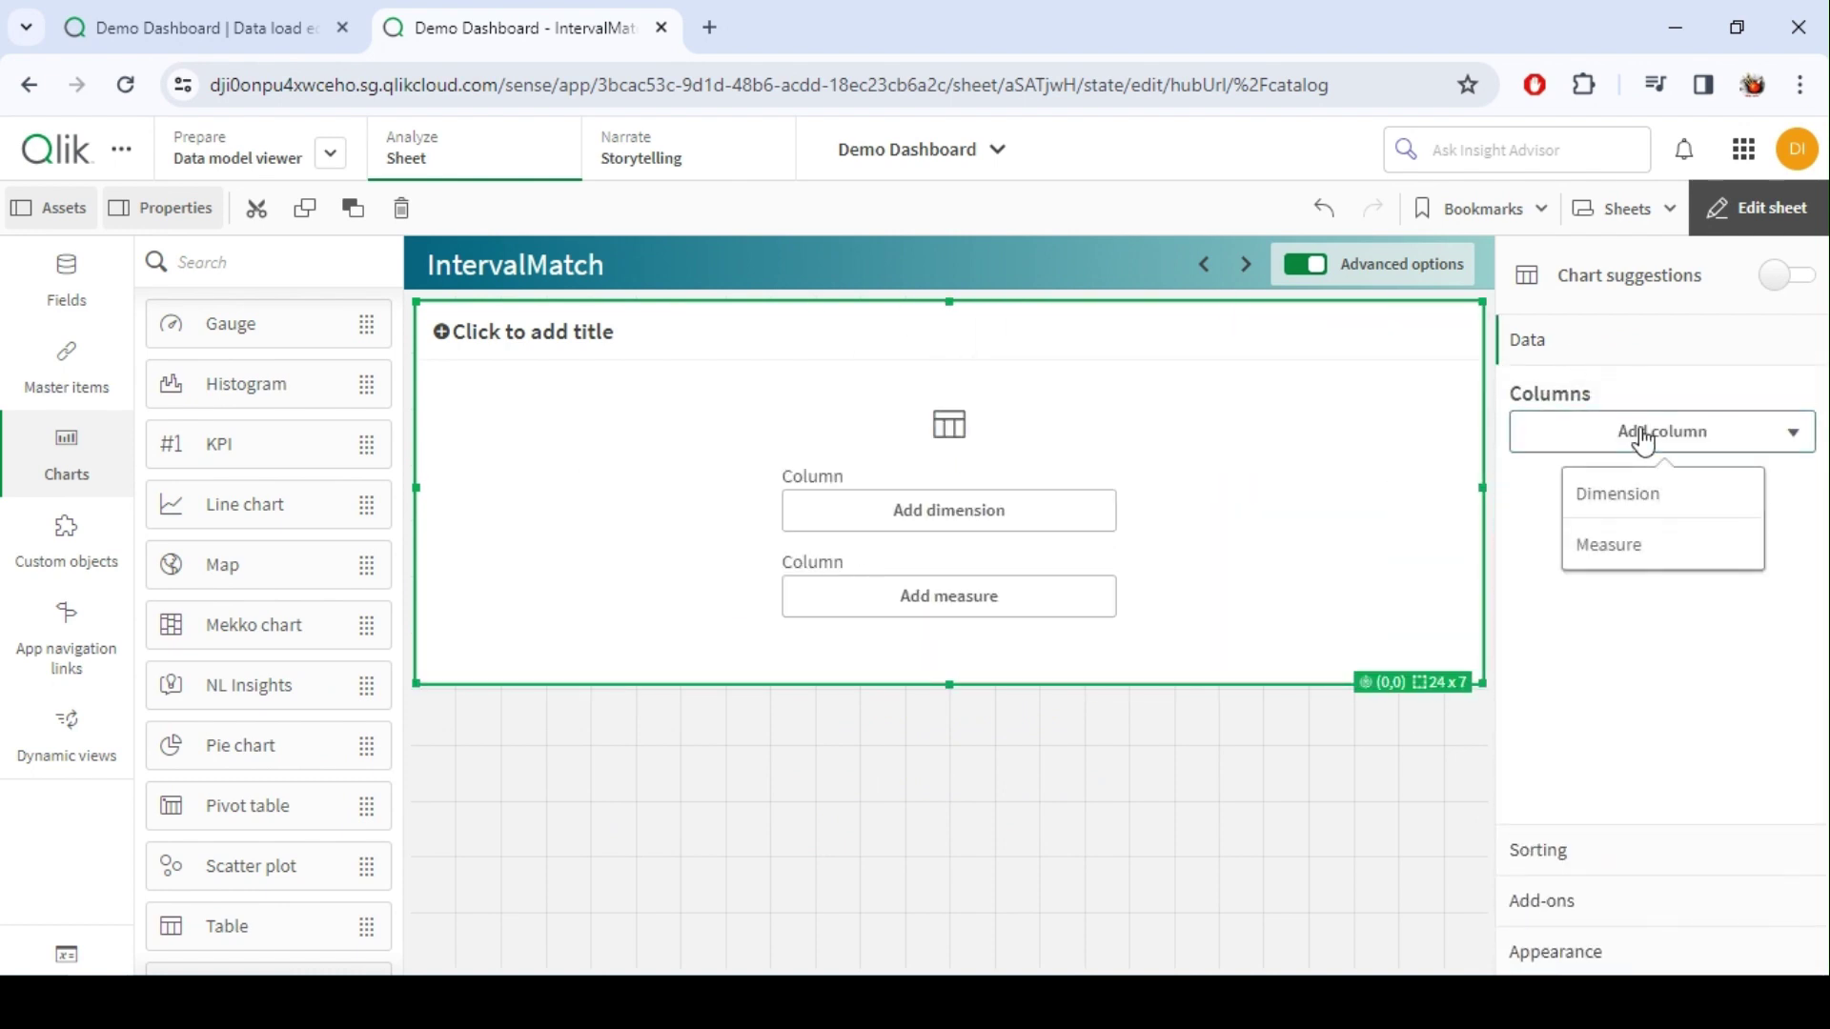
left_click(1641, 494)
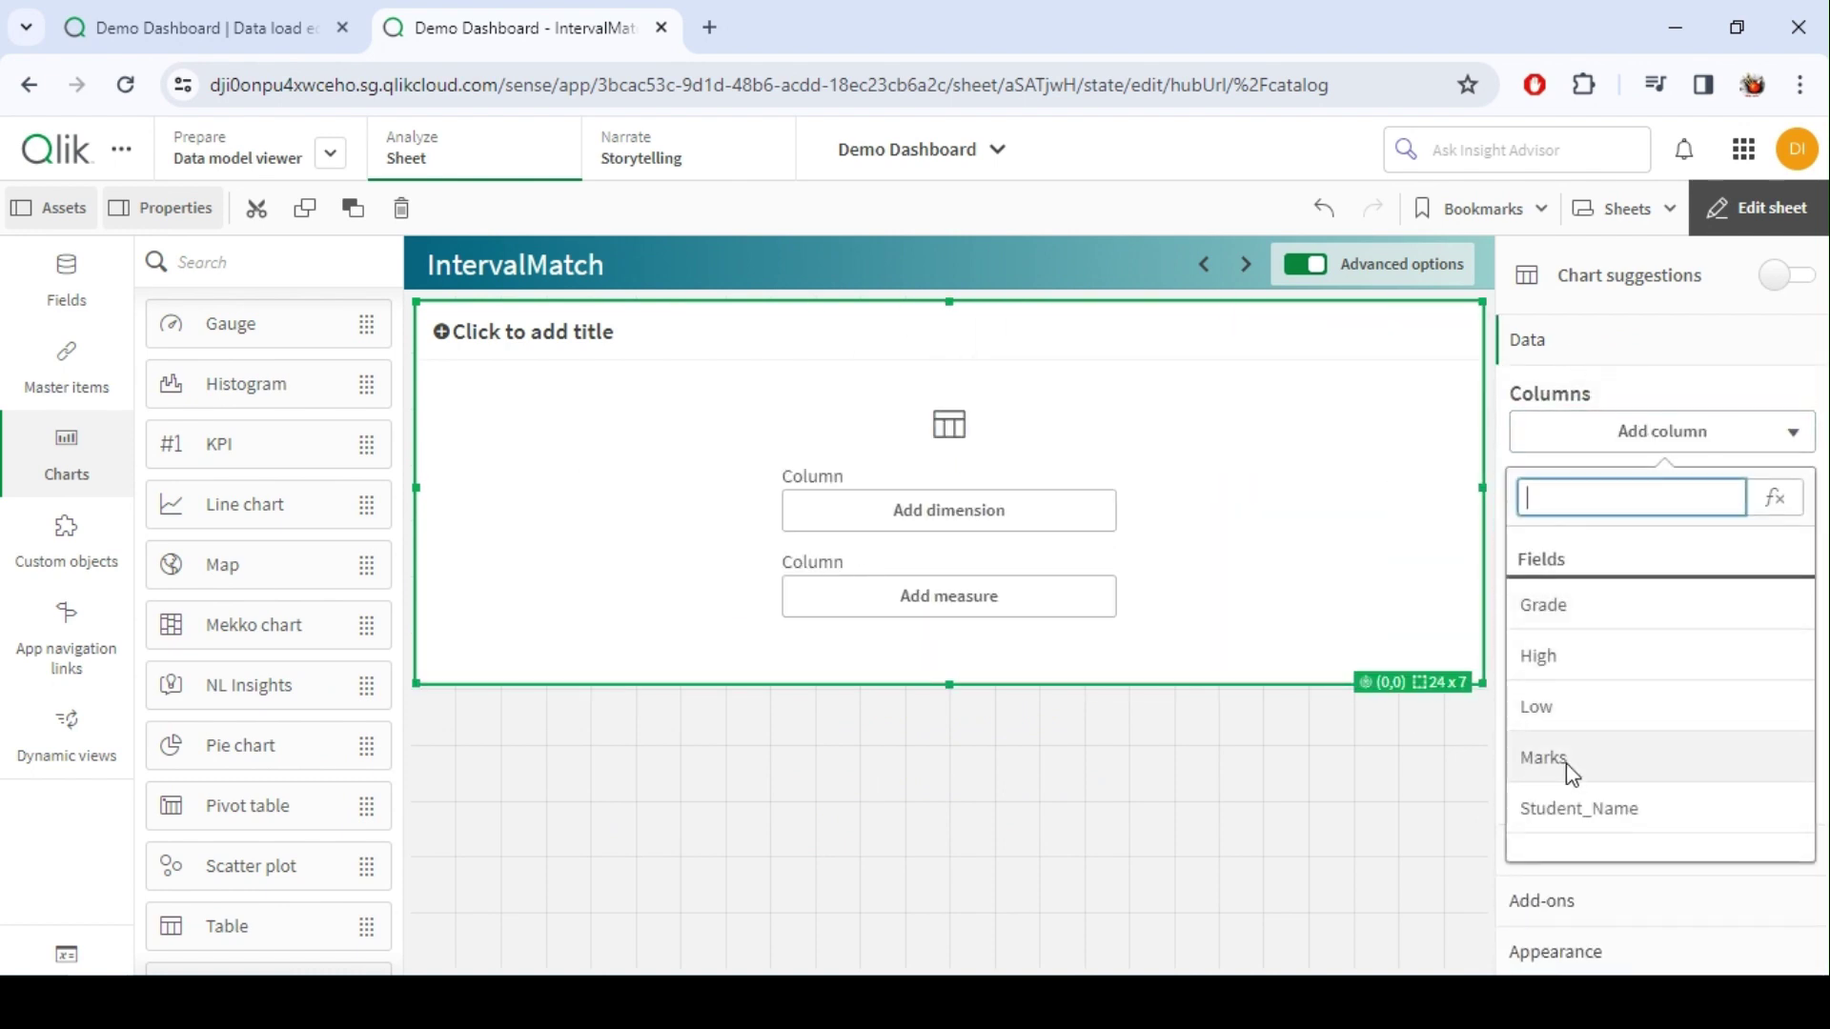
left_click(1624, 808)
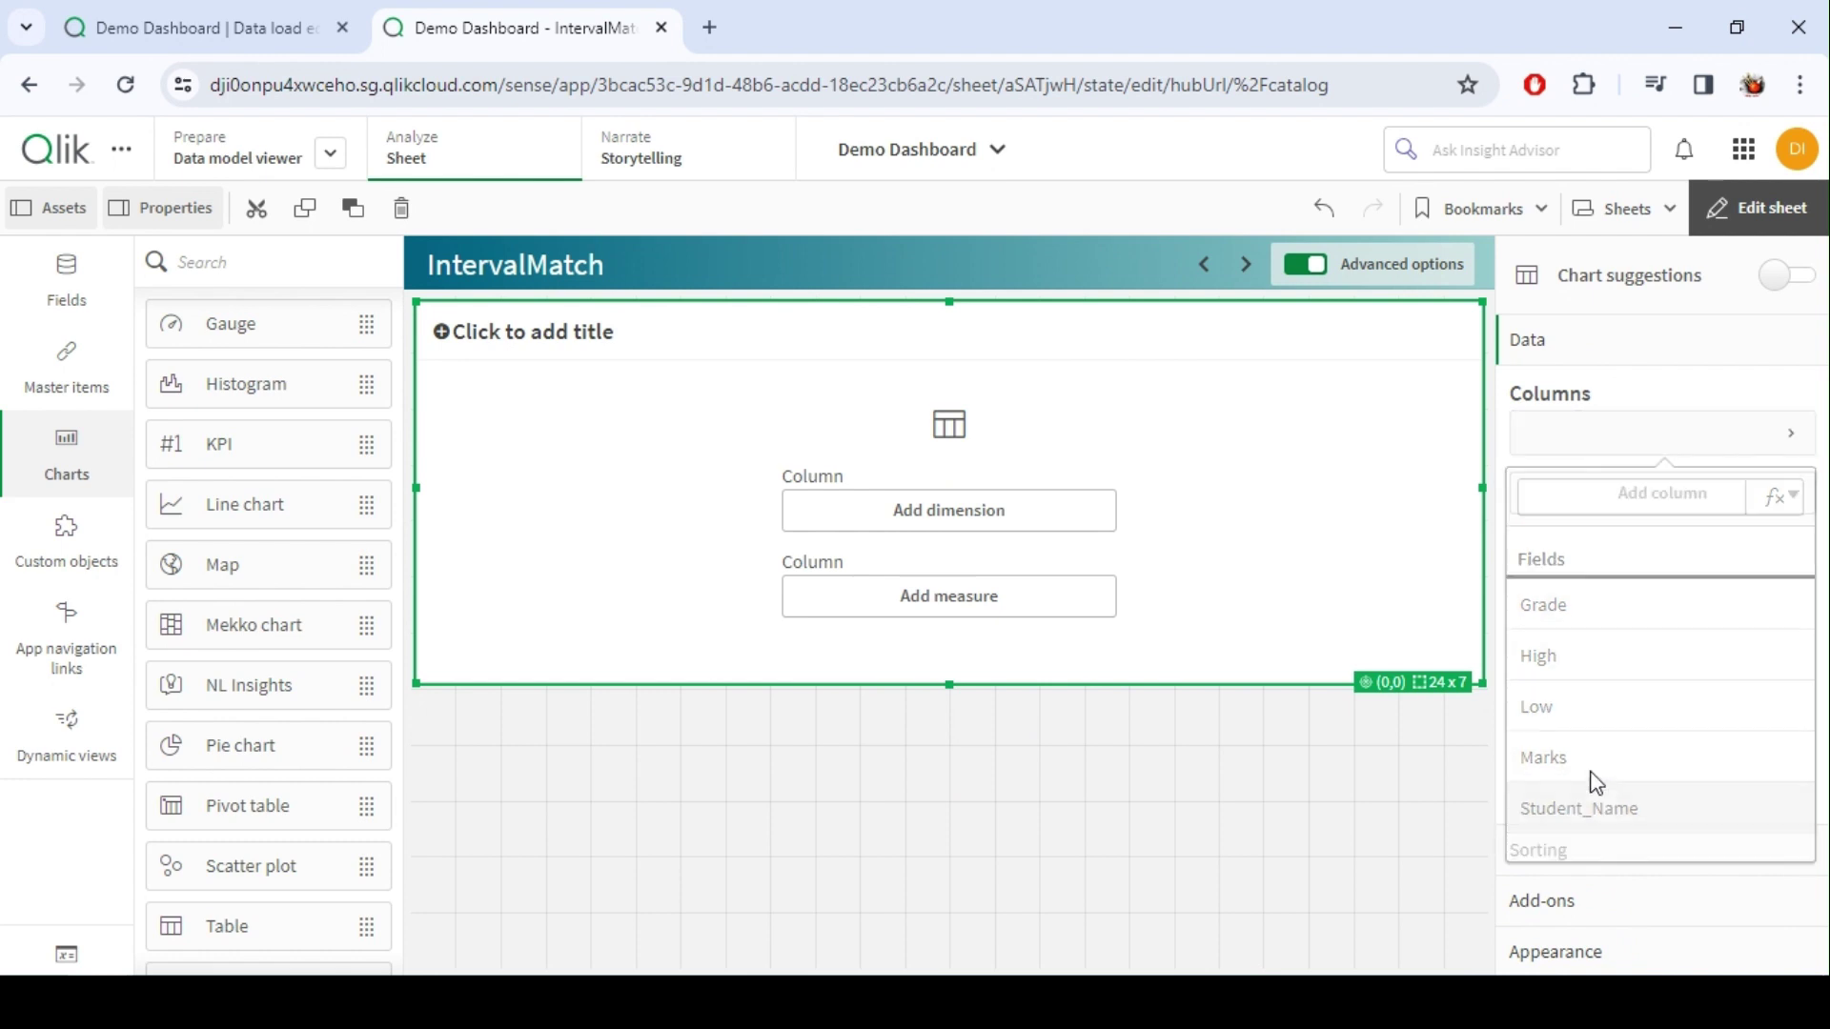
left_click(1580, 503)
left_click(1614, 551)
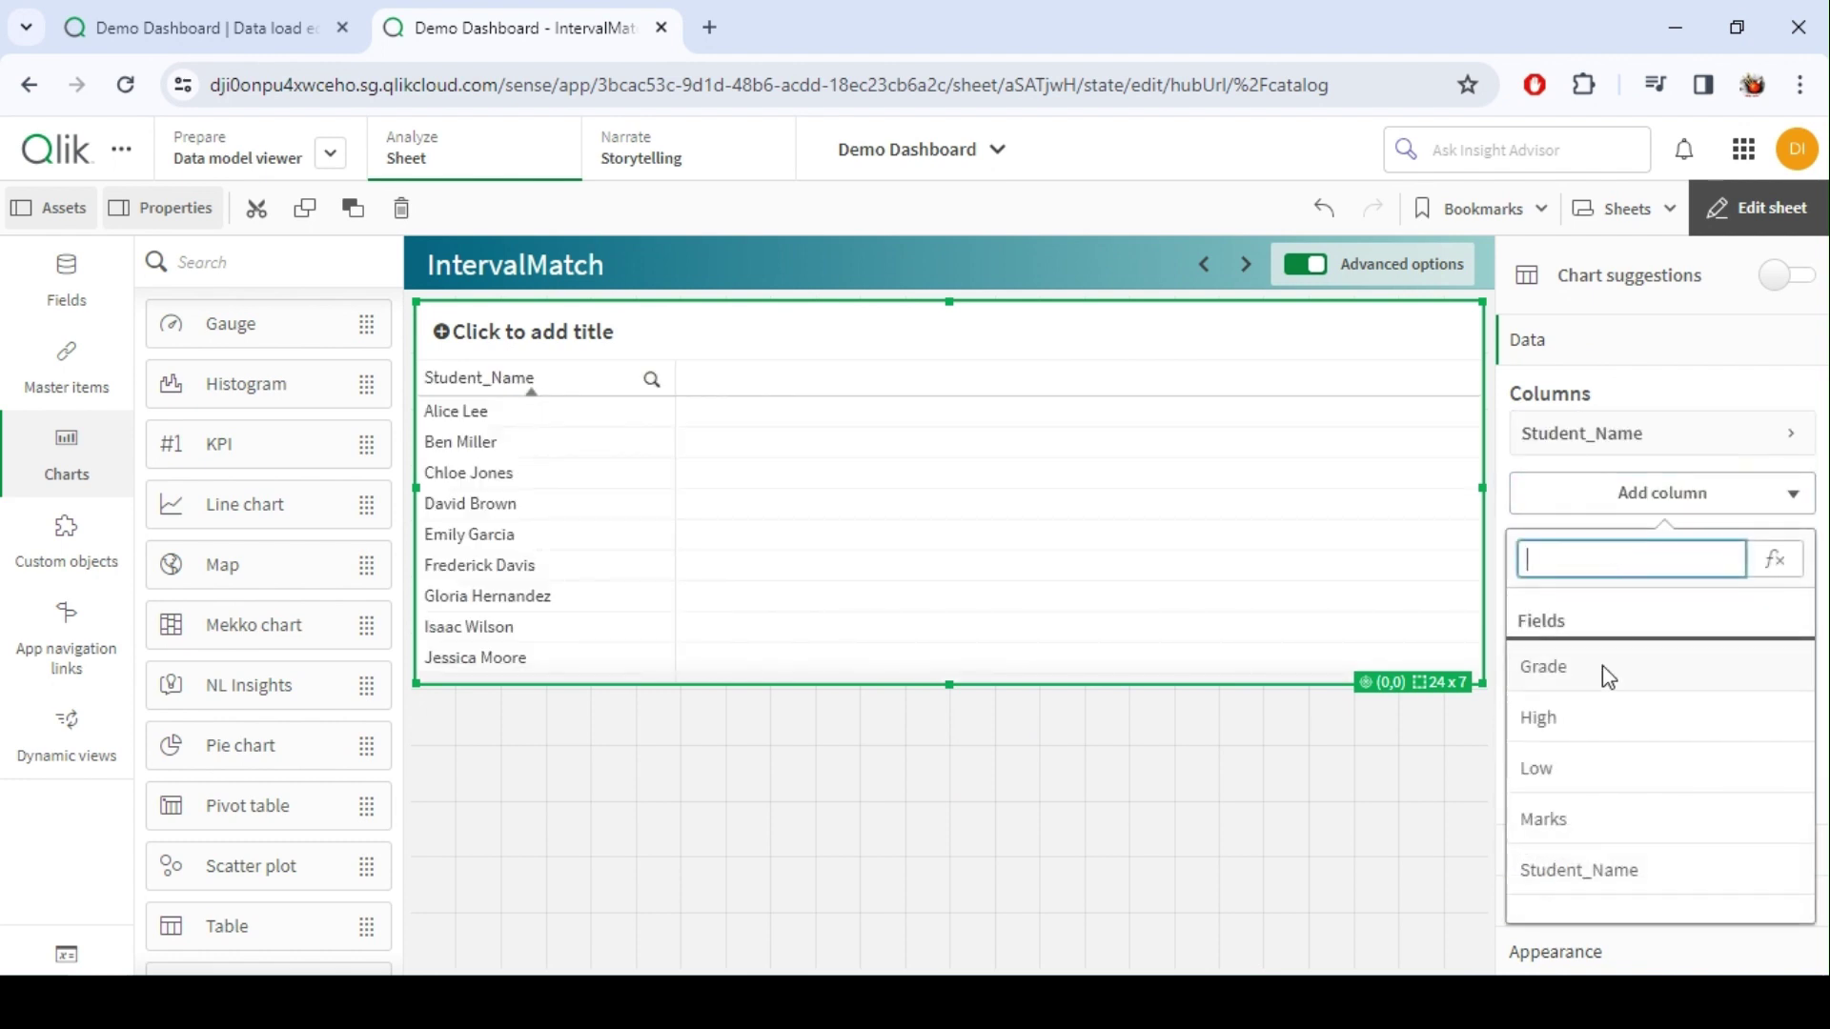
left_click(1568, 817)
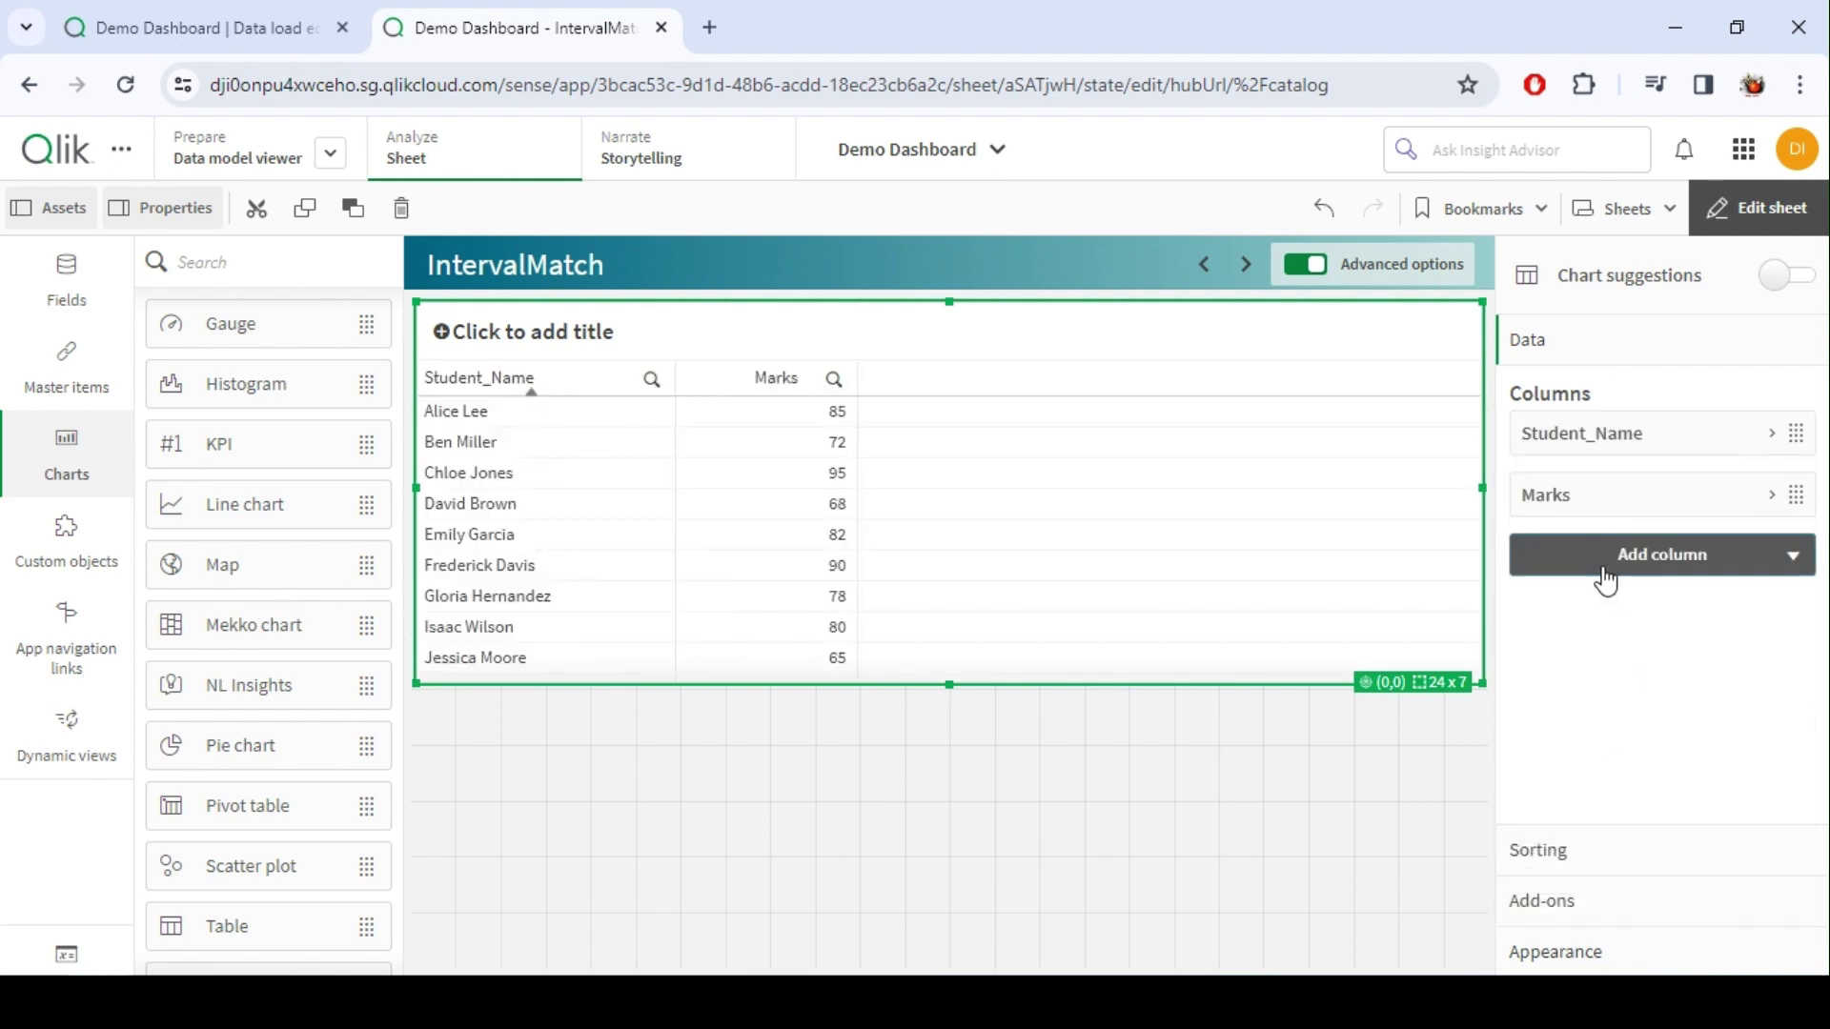
left_click(1605, 567)
left_click(1592, 619)
left_click(1282, 505)
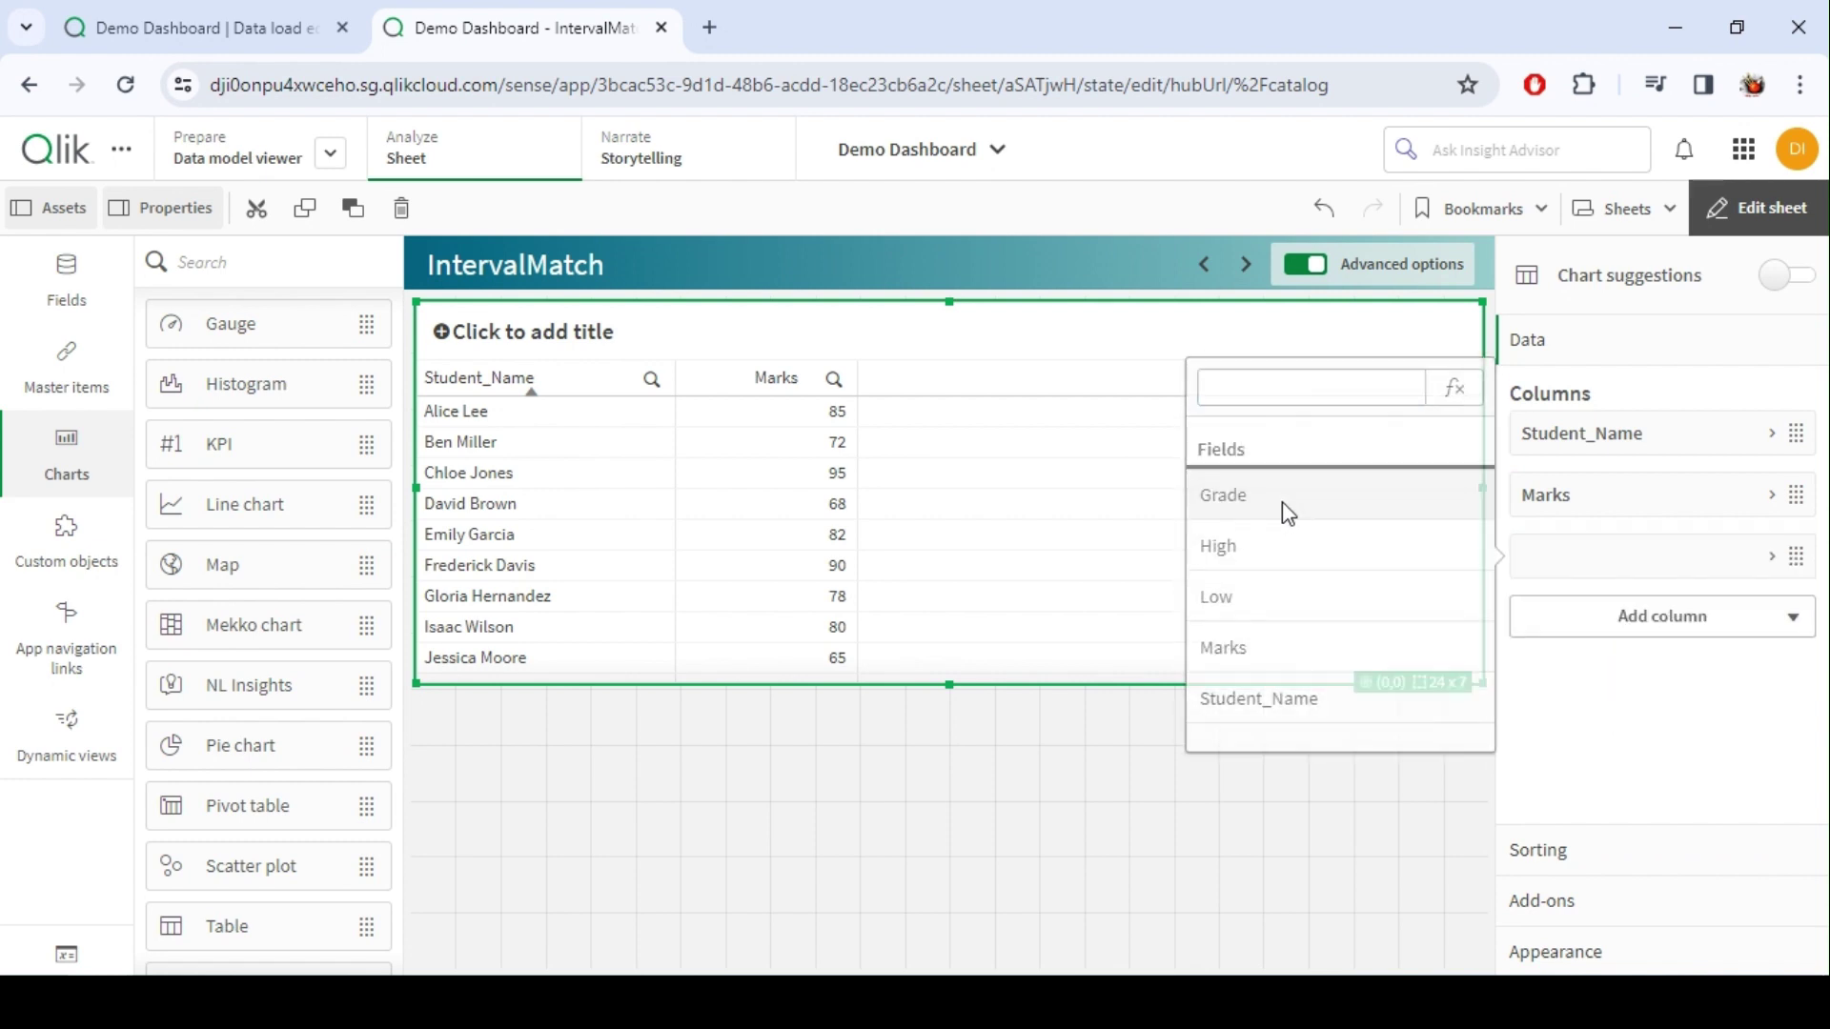
Step: Extend the table to 24 x 11 grid cells, finish editing the sheet and sort the rows by Grade
left_click_drag(946, 684, 989, 920)
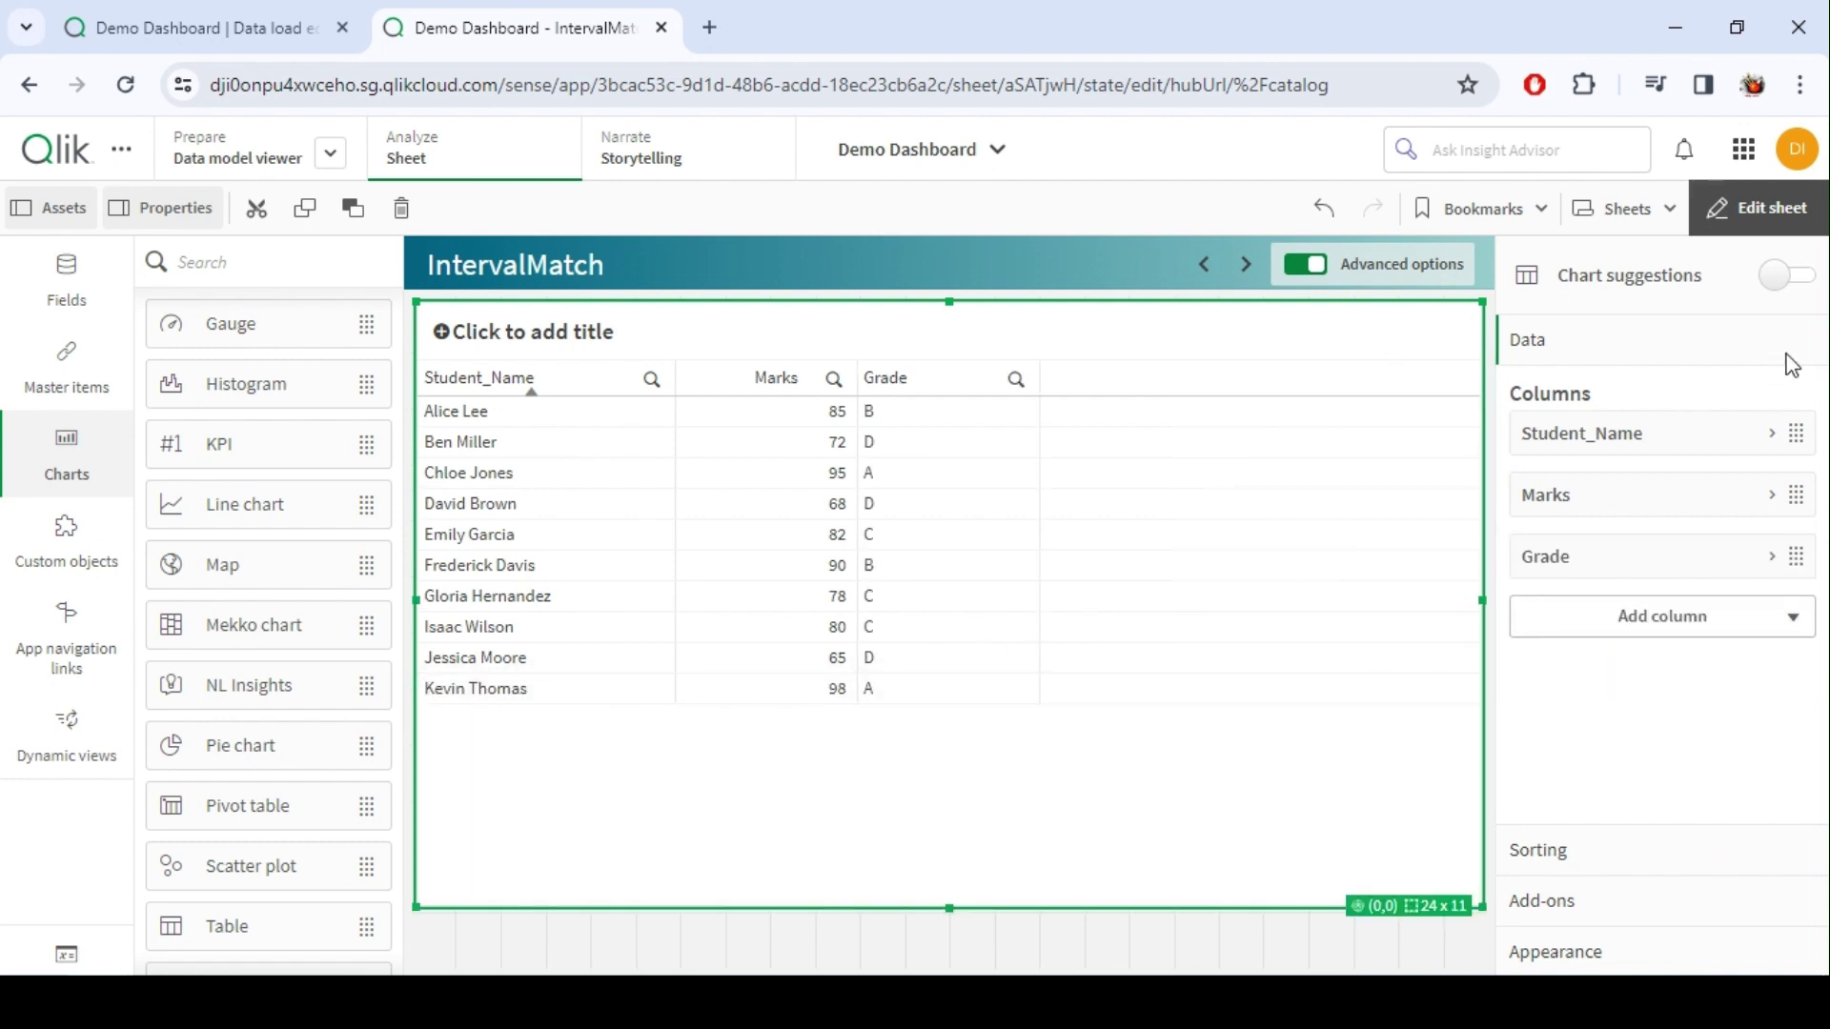
left_click(1759, 207)
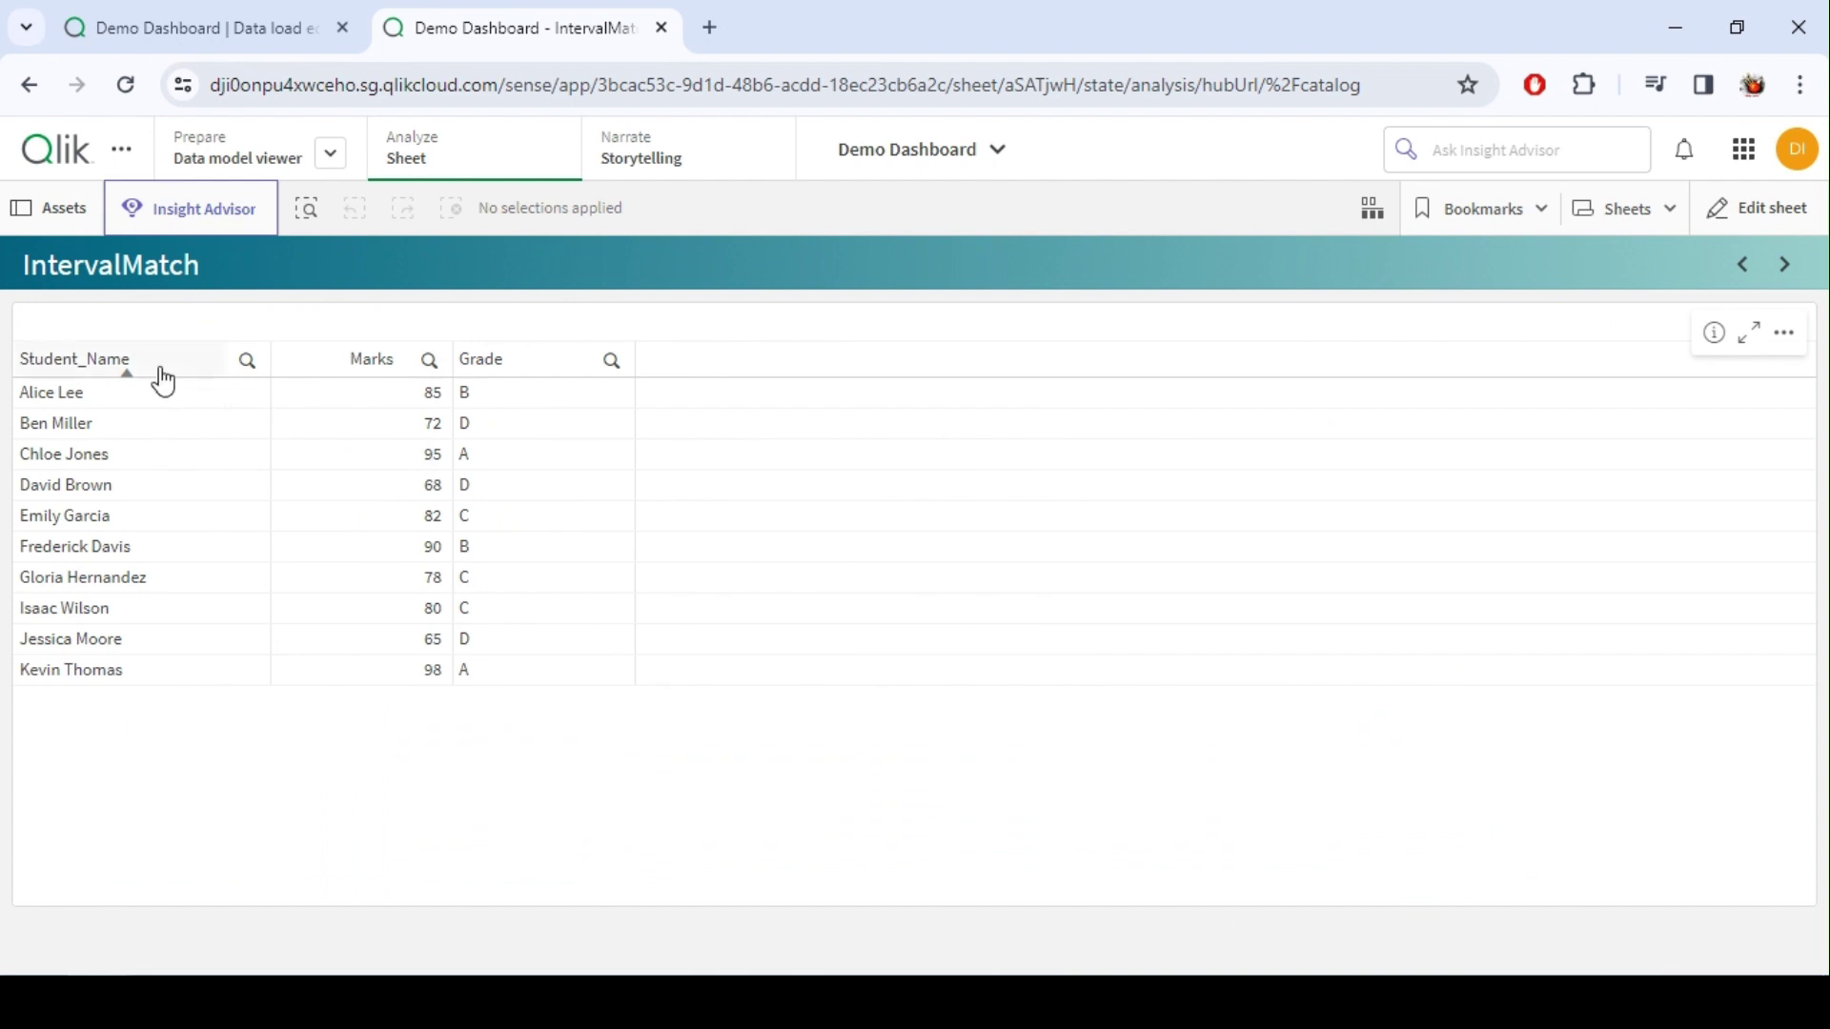
left_click(483, 364)
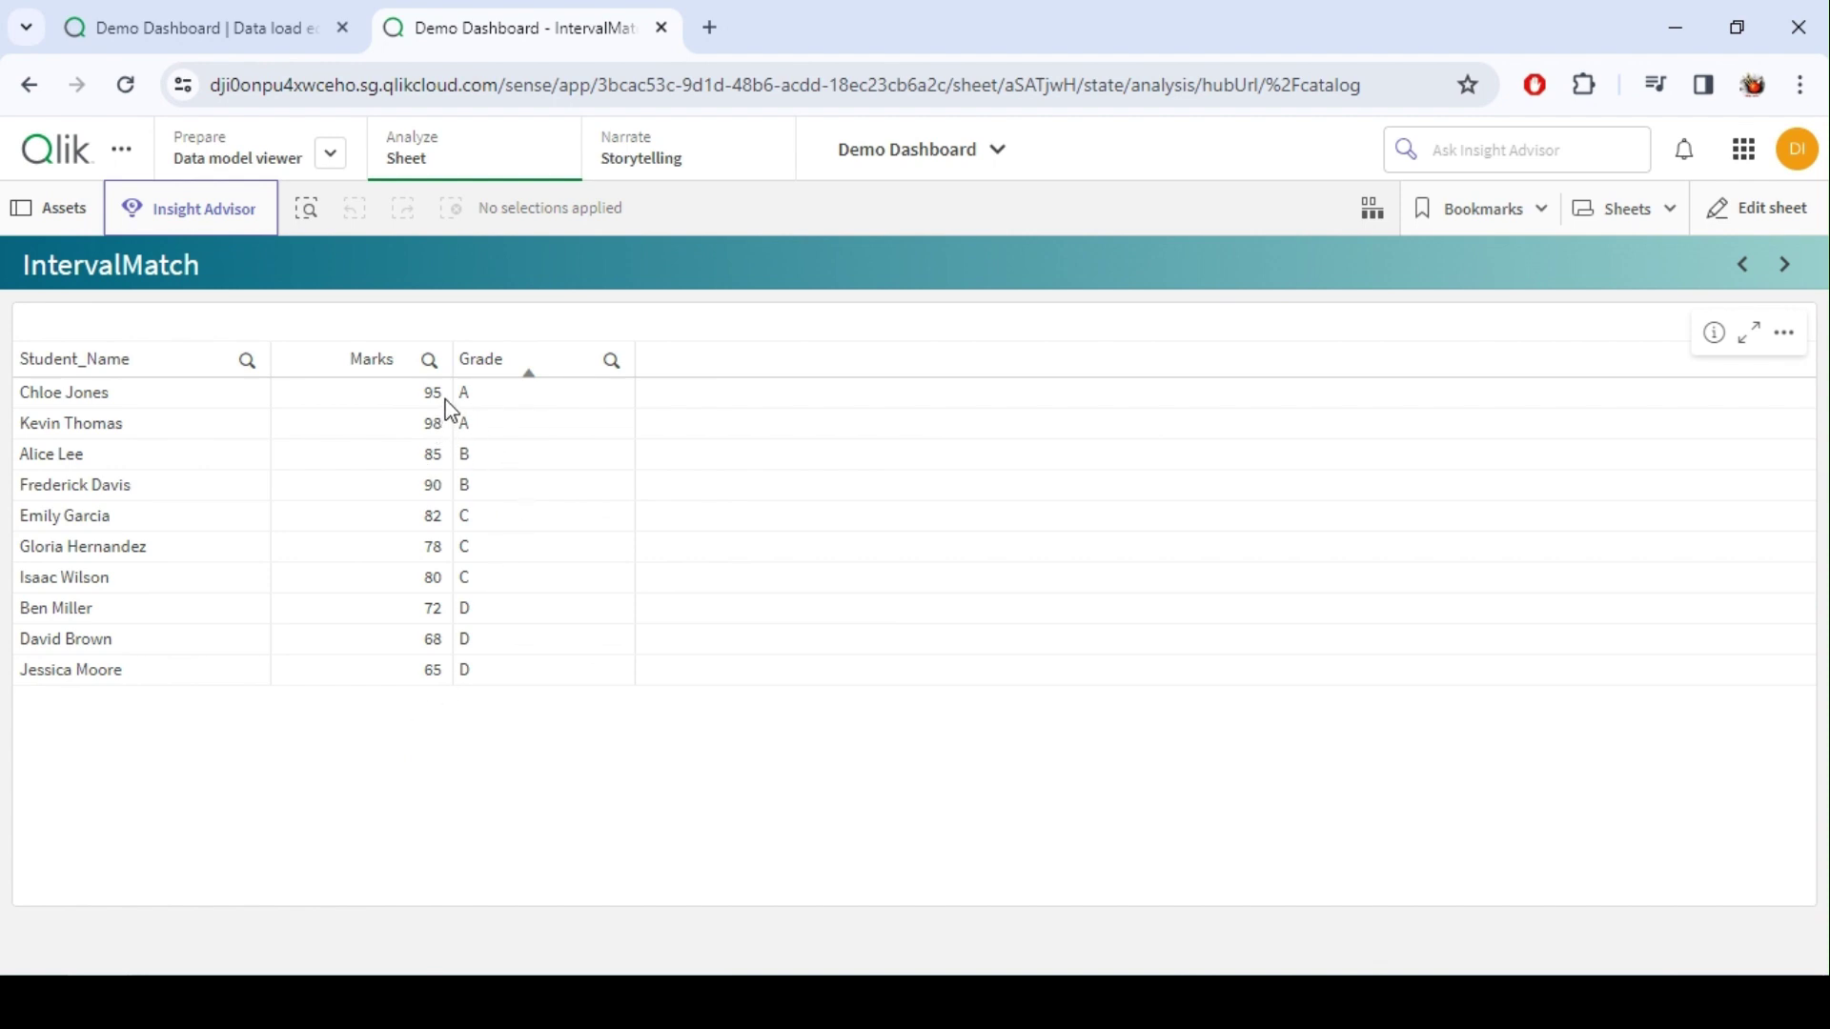
Step: Switch to the Interval workbook in Excel, check the Low–High ranges for grades A and C, and return to the Qlik sheet
key("alt+Tab")
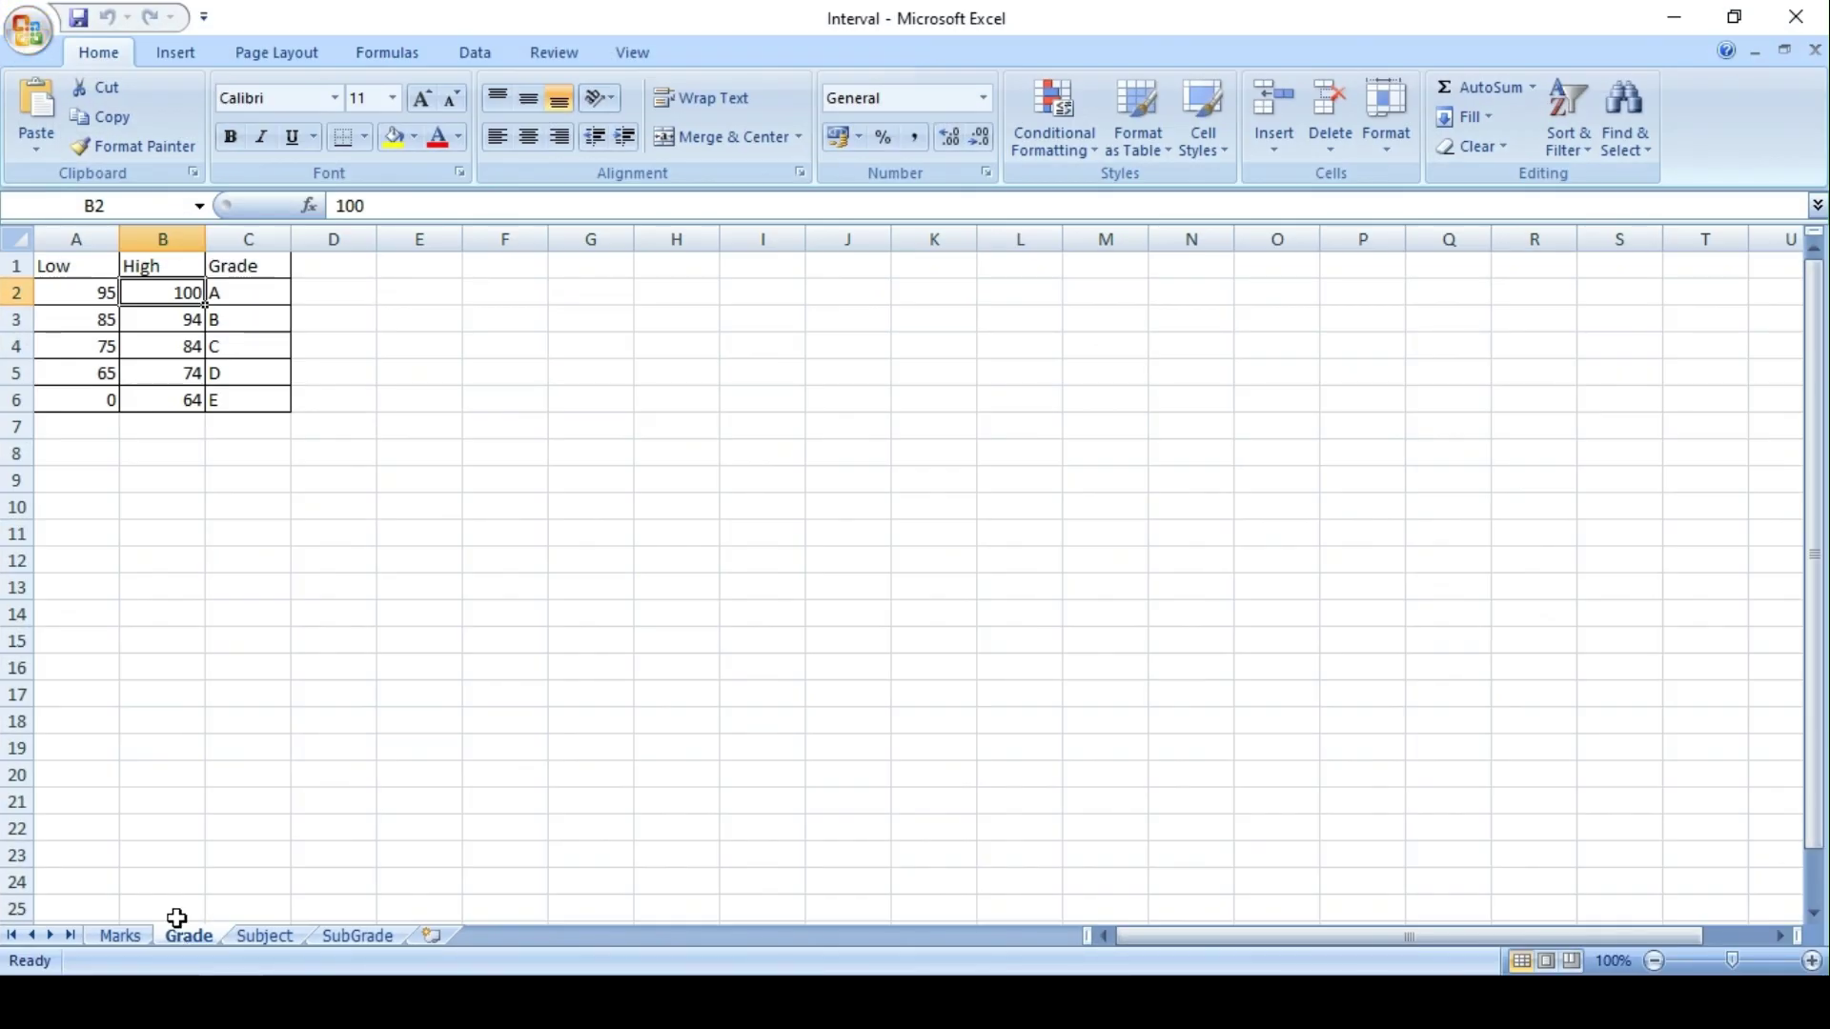
left_click(276, 297)
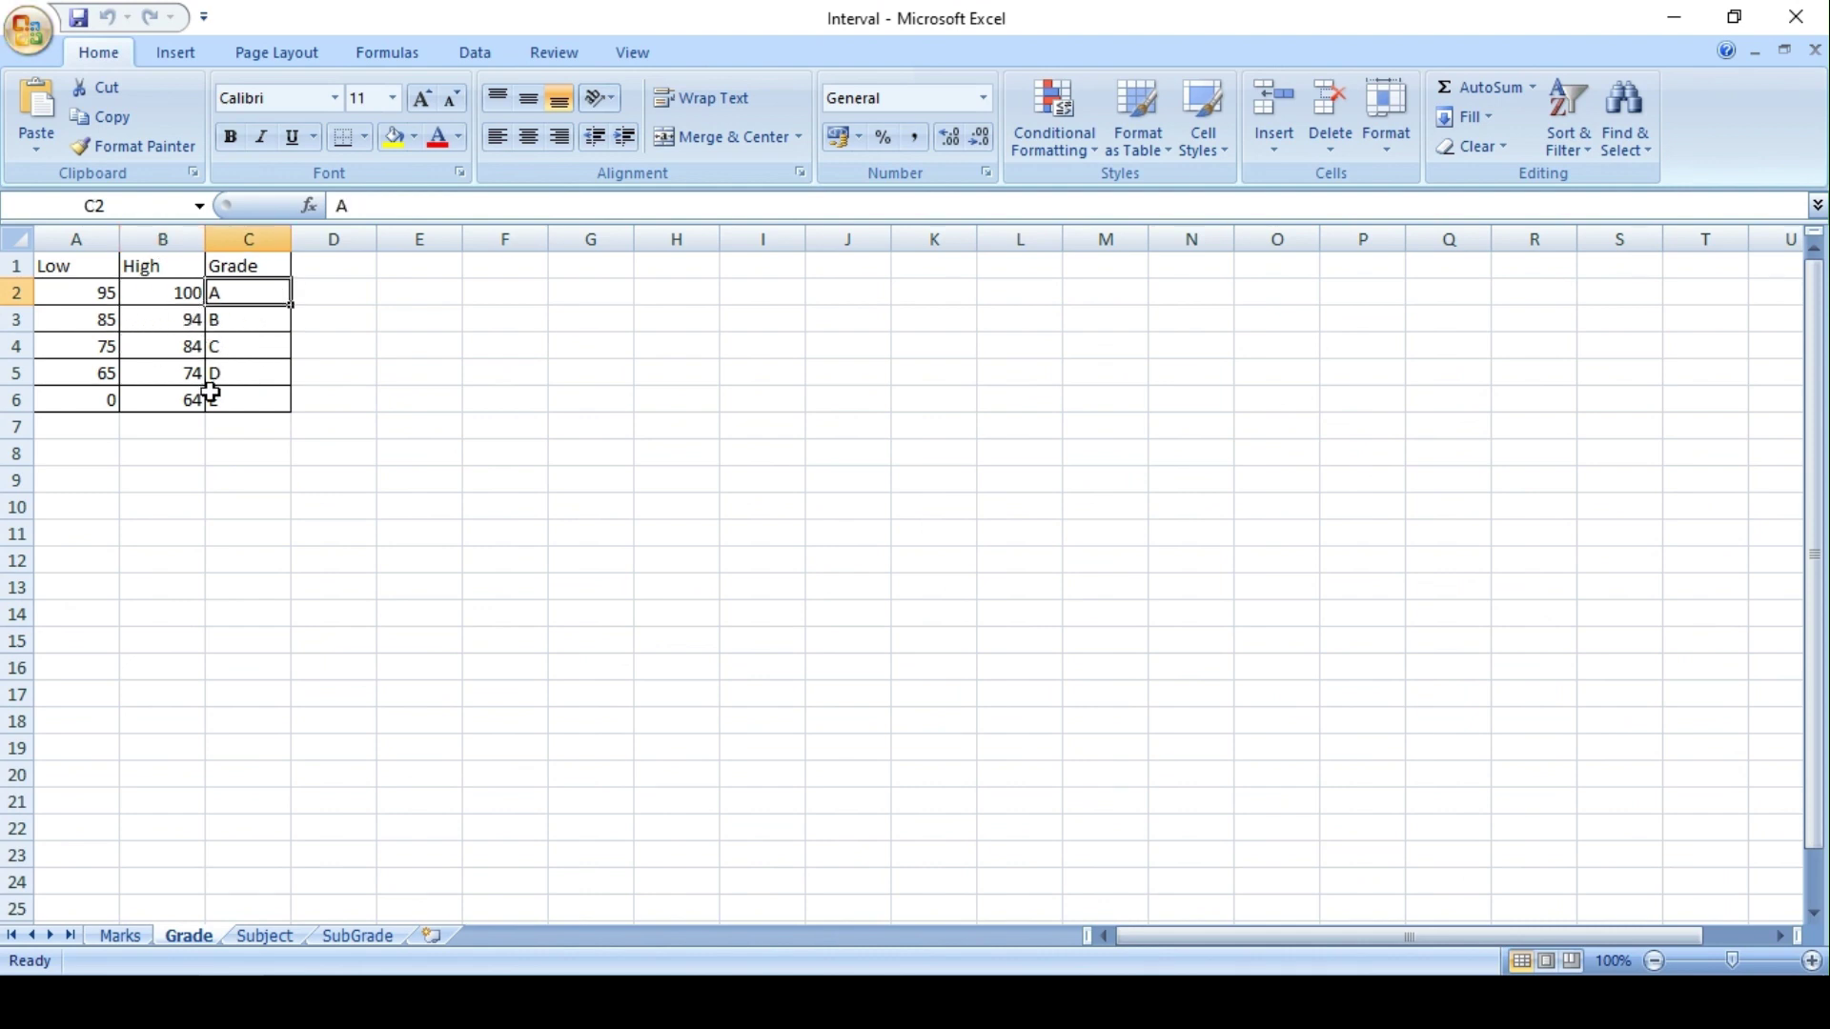
left_click(95, 346)
left_click(184, 347)
left_click(238, 345)
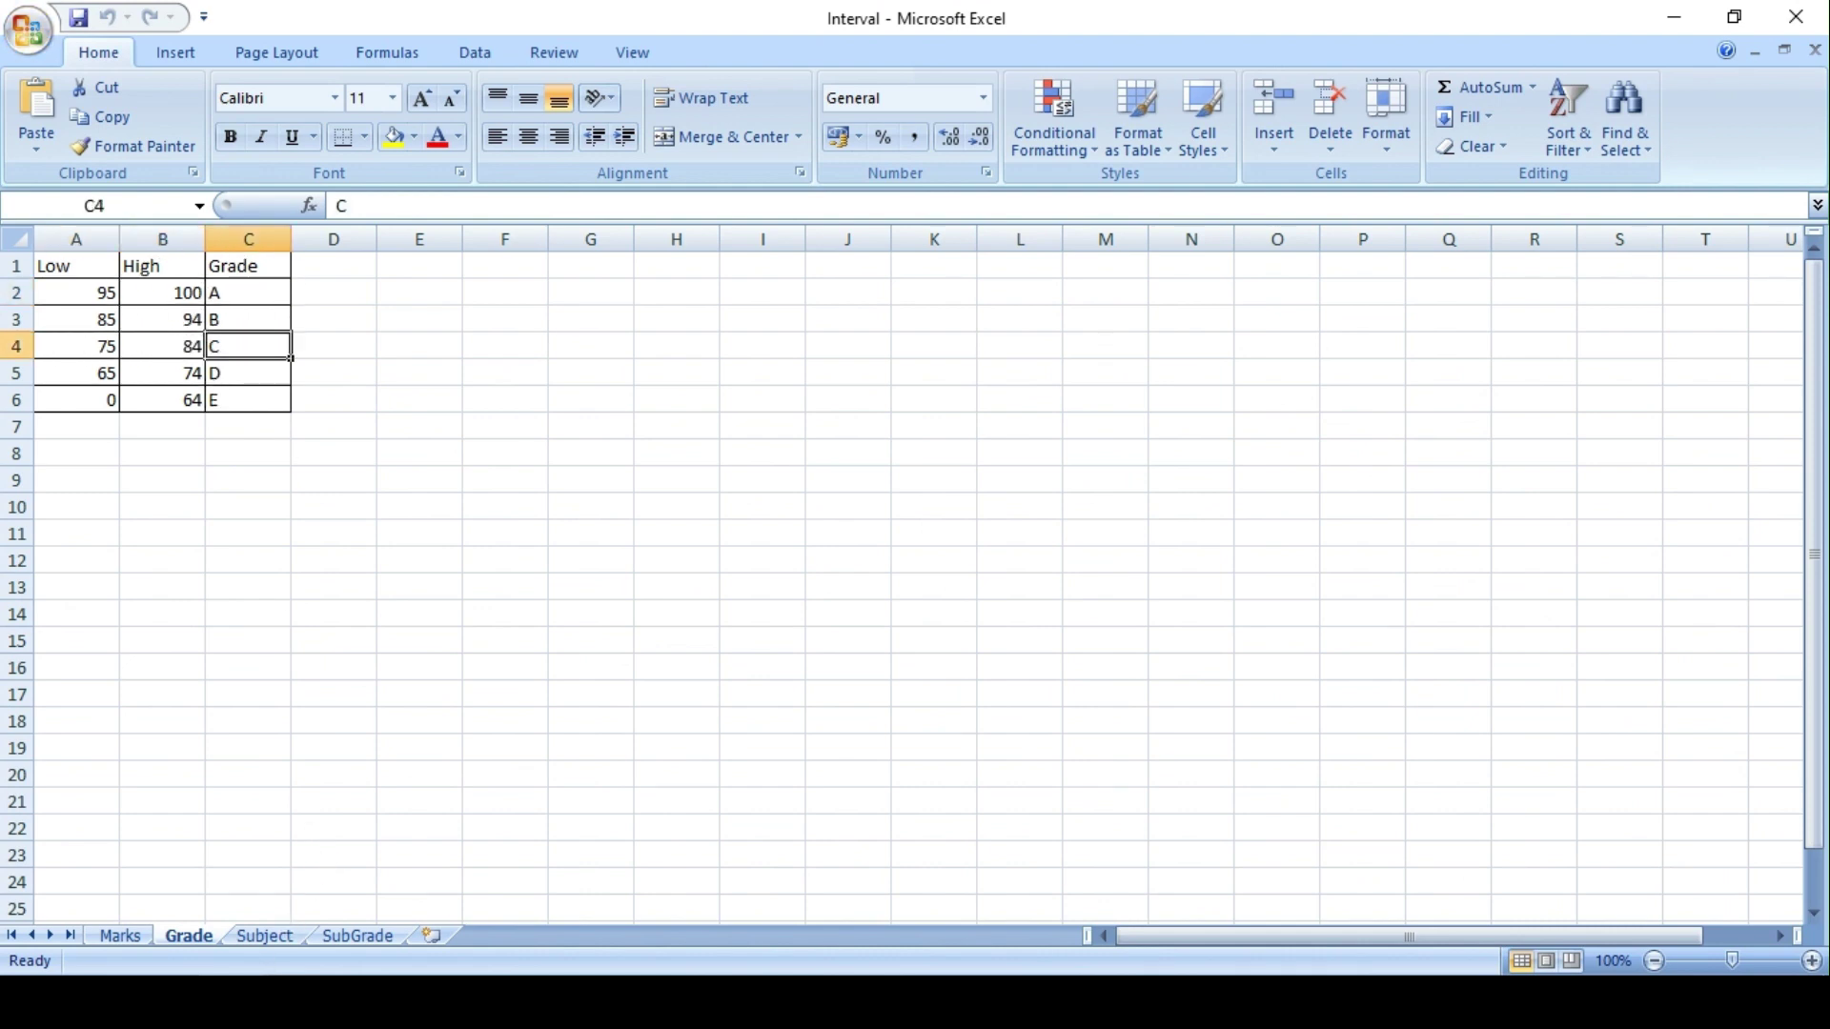
key("alt+Tab")
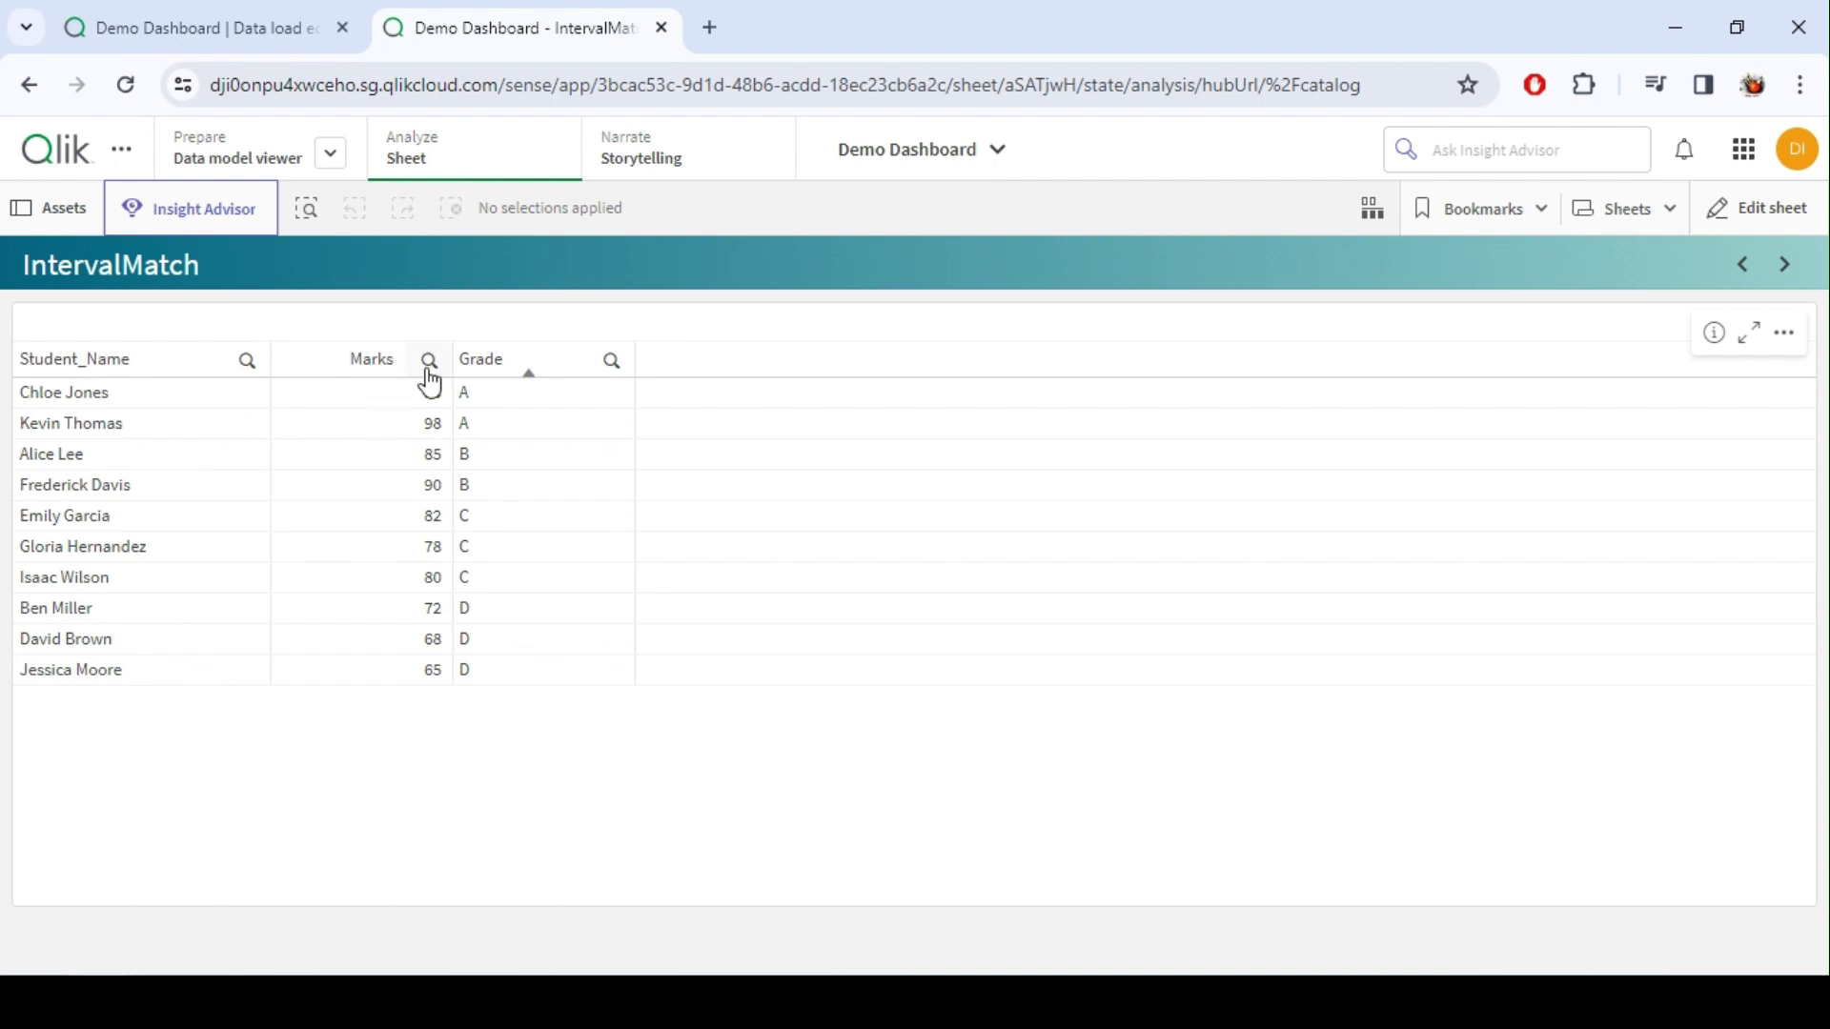
Step: Return to the load script, dismiss the load progress, and examine the Marks field, the Low and High fields and the IntervalMatch prefix
left_click(229, 30)
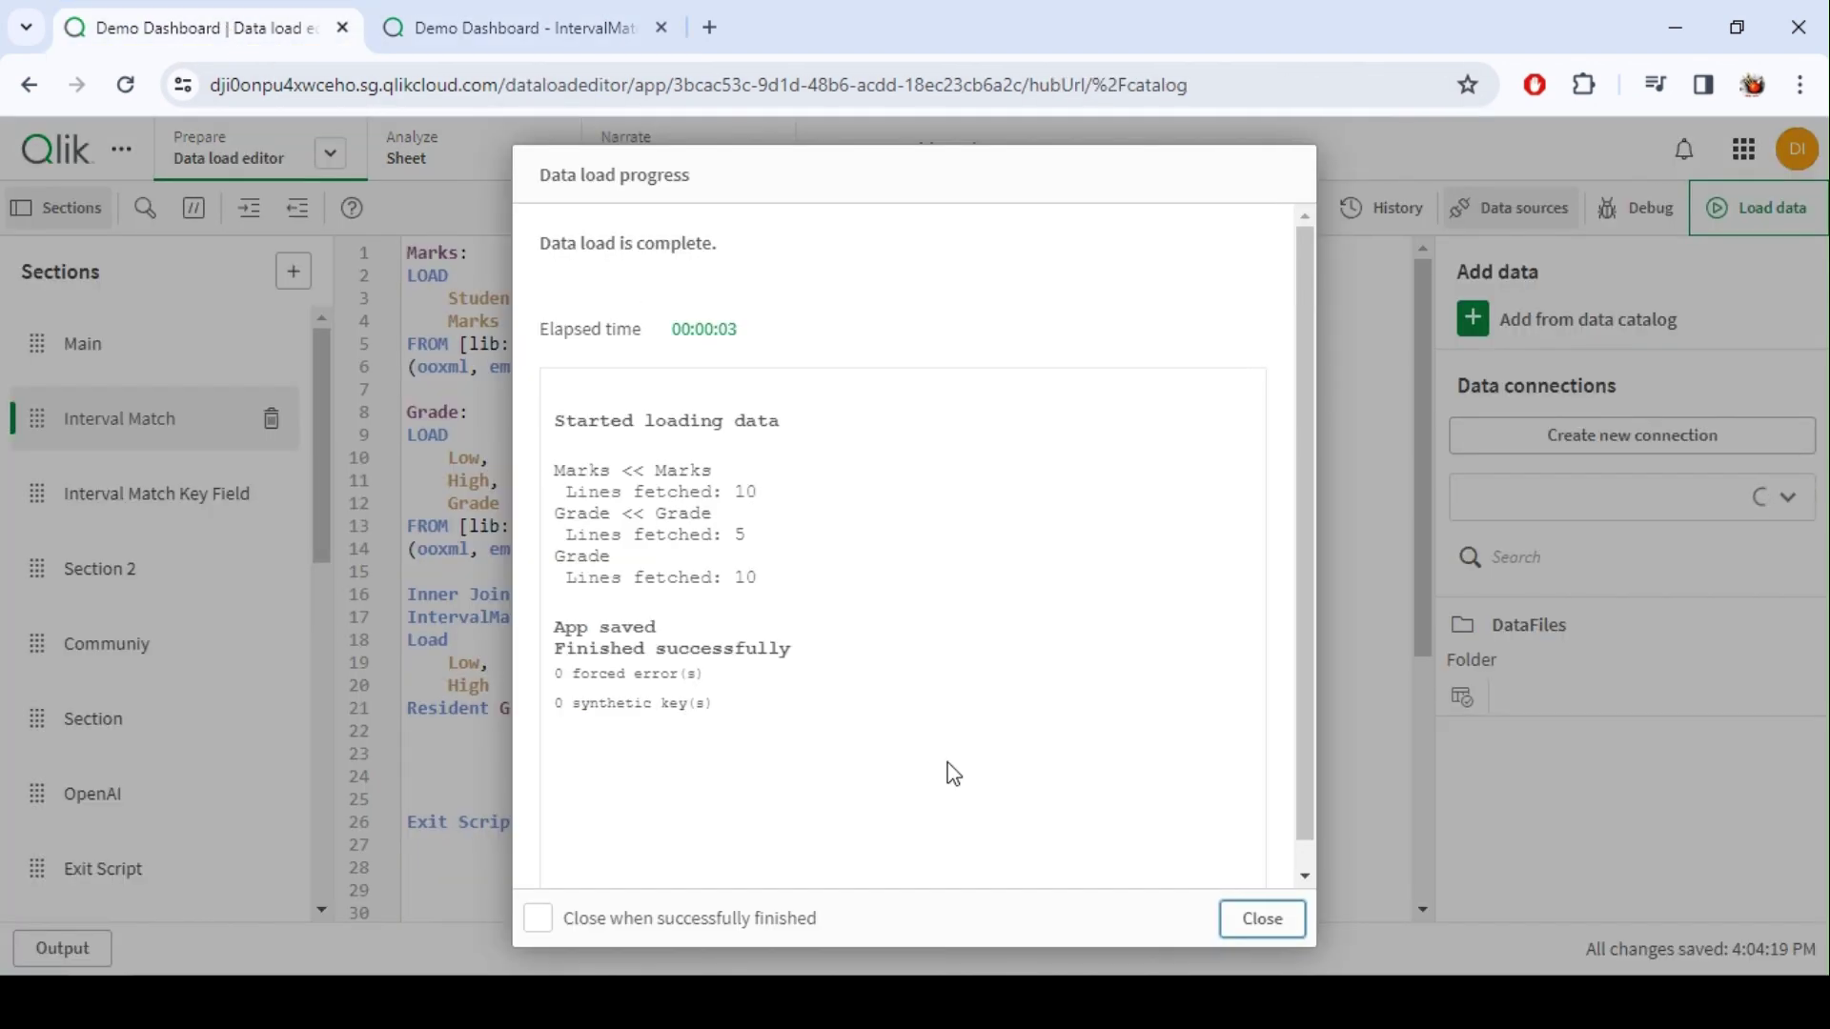
left_click(1250, 924)
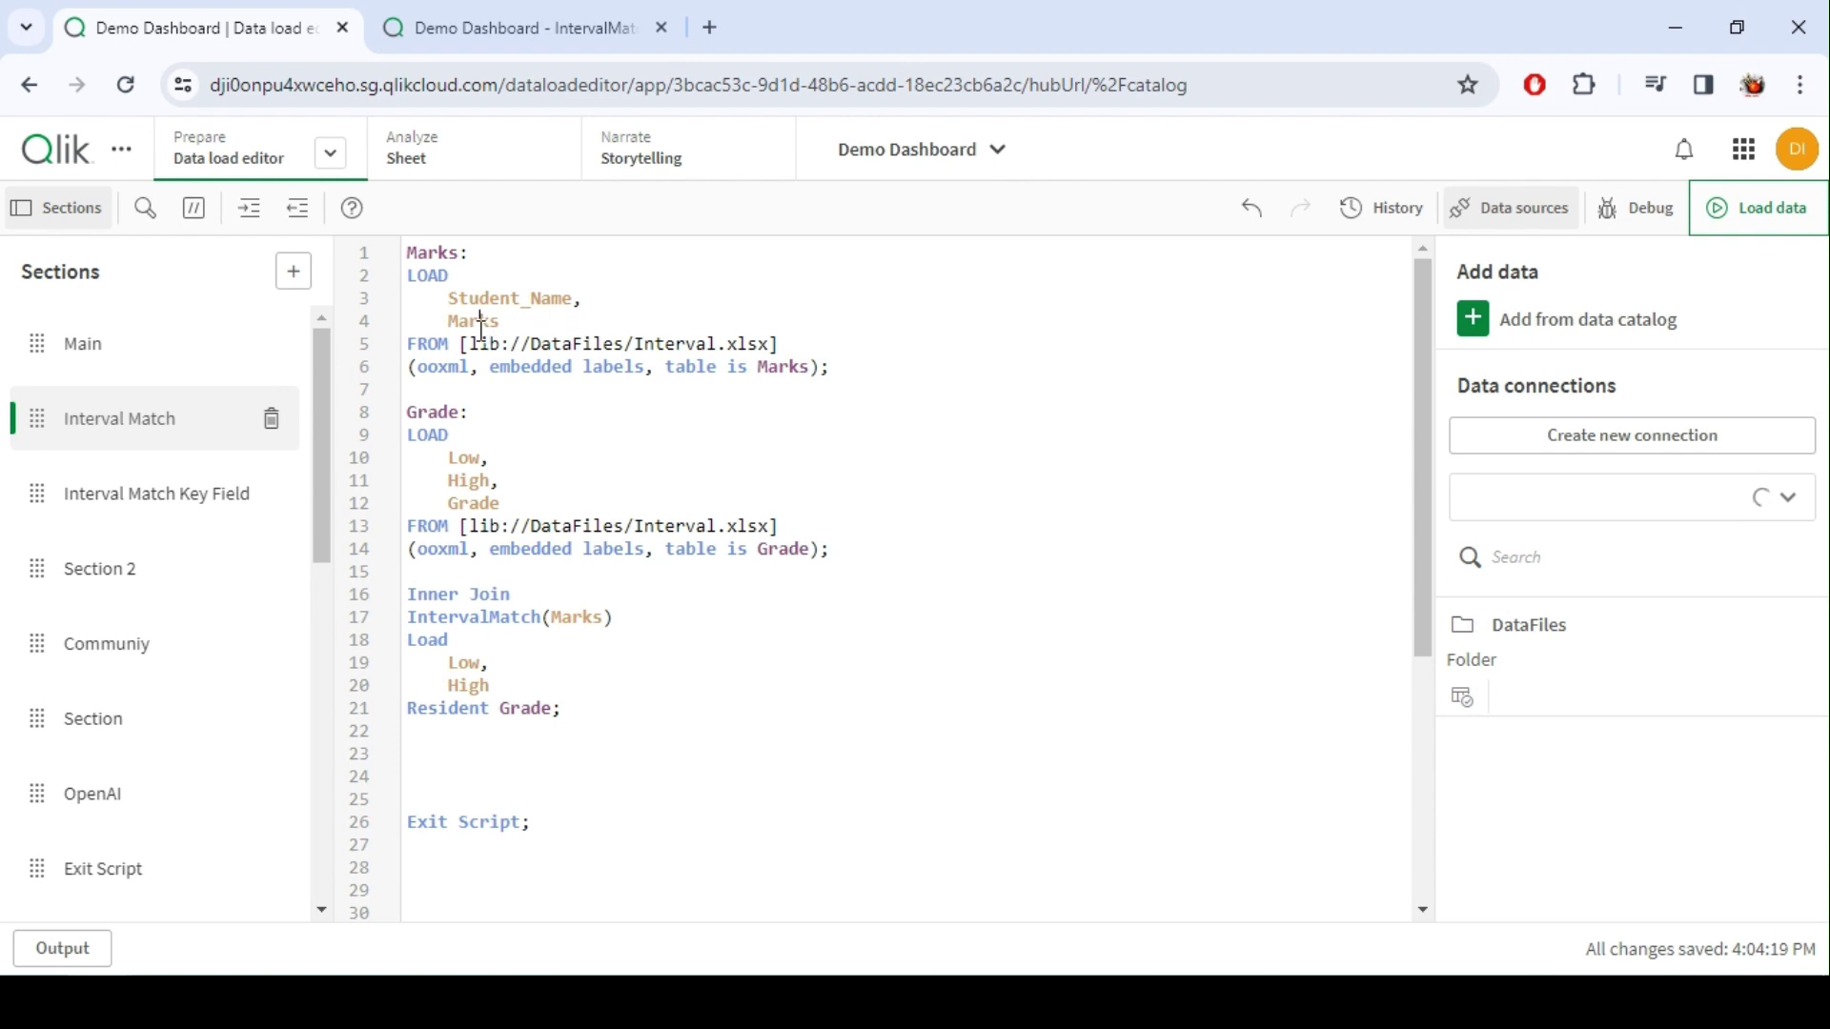
left_click_drag(450, 460, 505, 472)
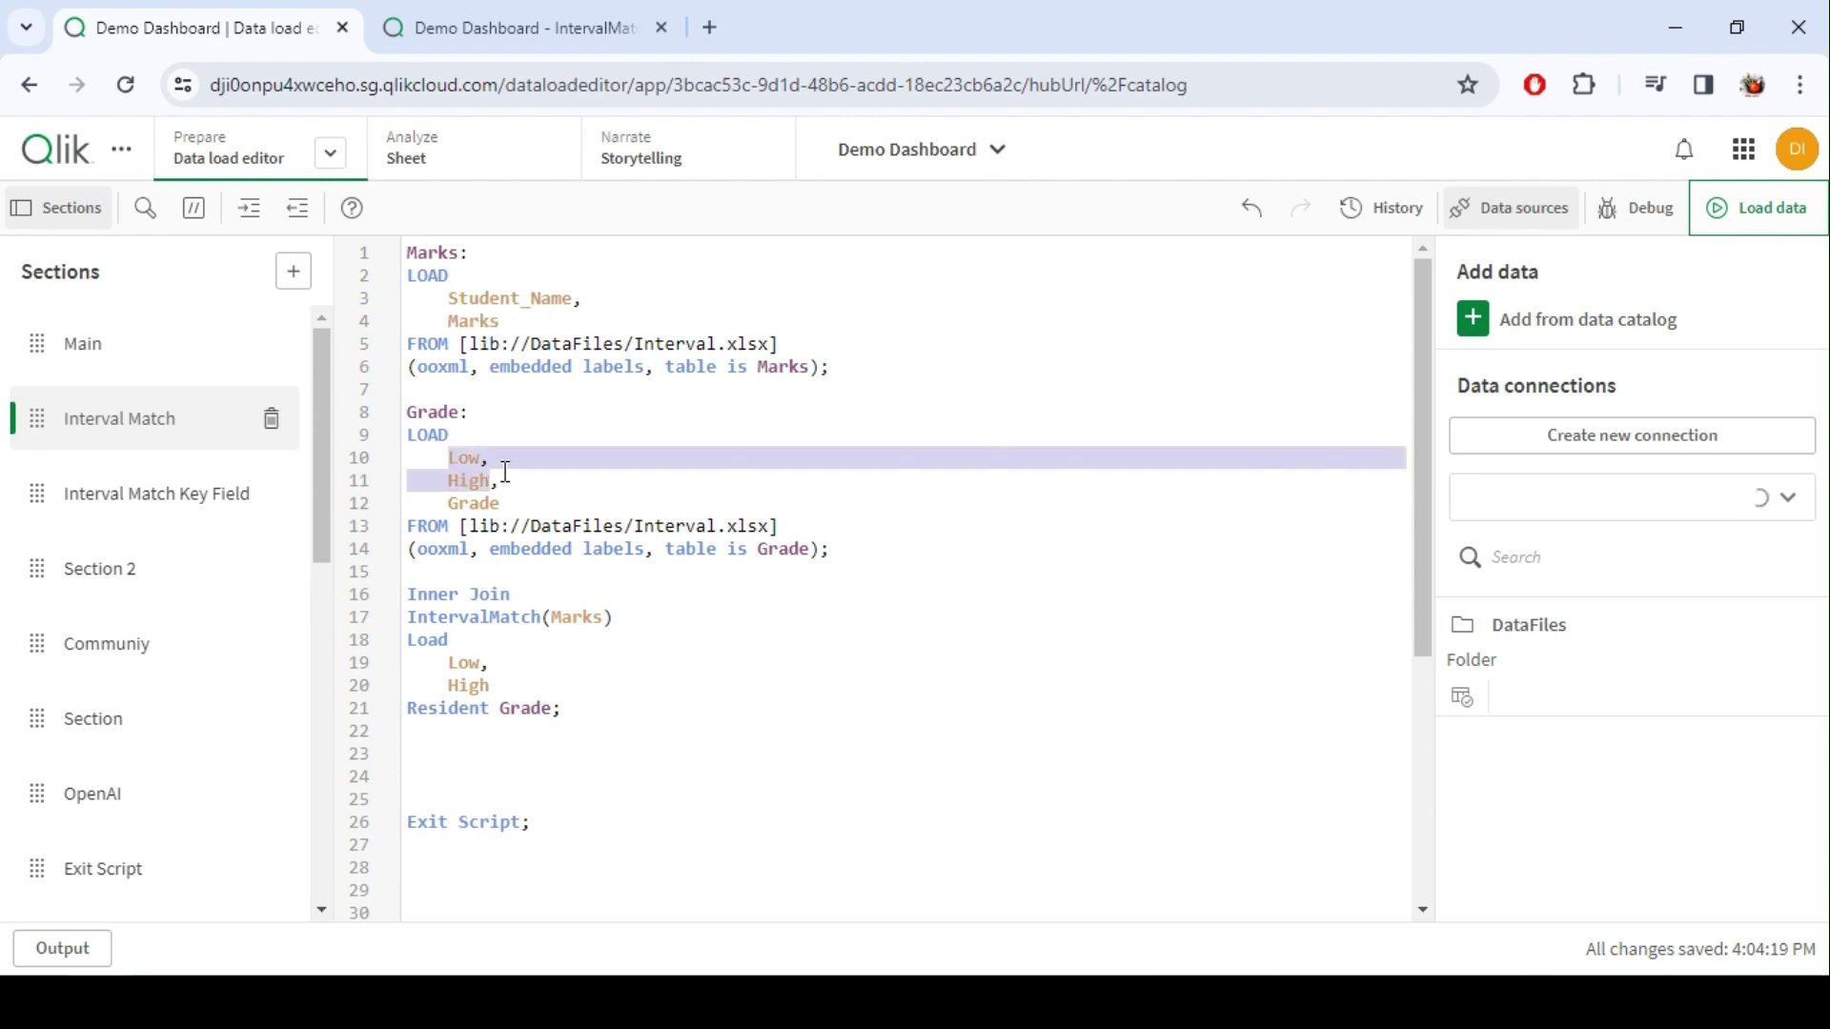
left_click(520, 476)
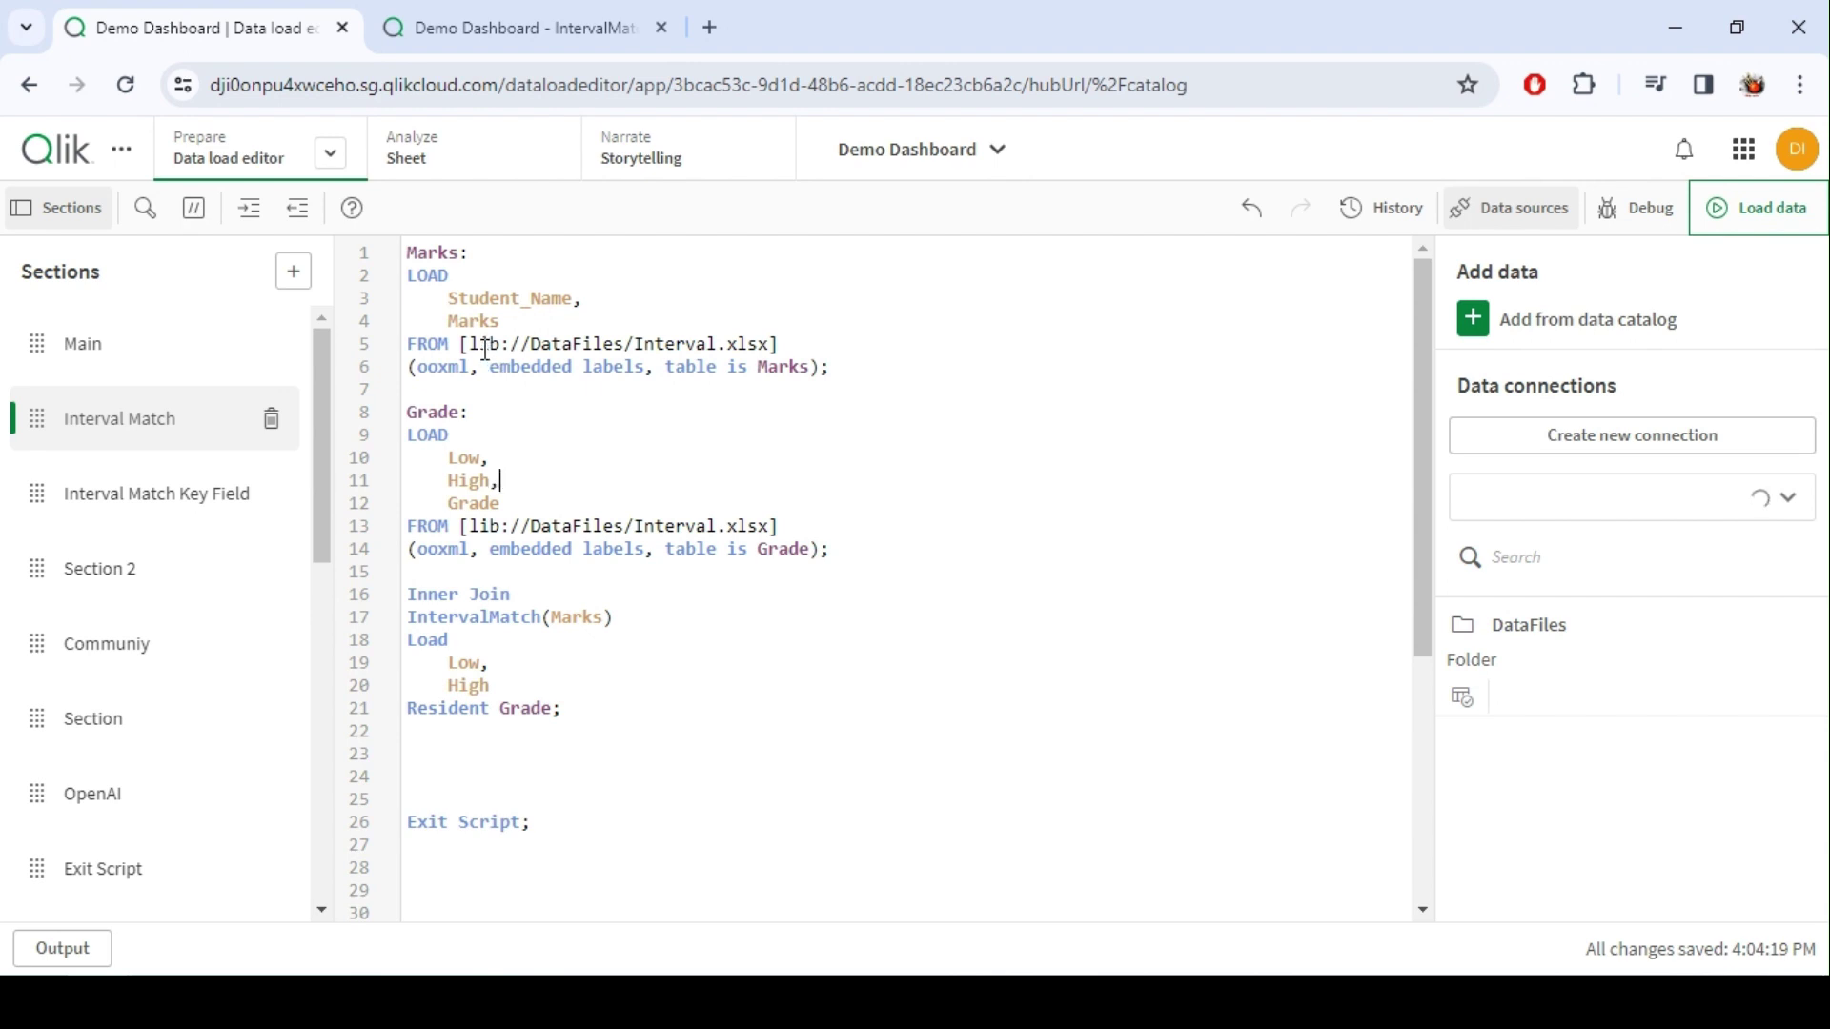
double_click(478, 323)
left_click(482, 479)
left_click_drag(520, 483, 431, 450)
left_click(528, 475)
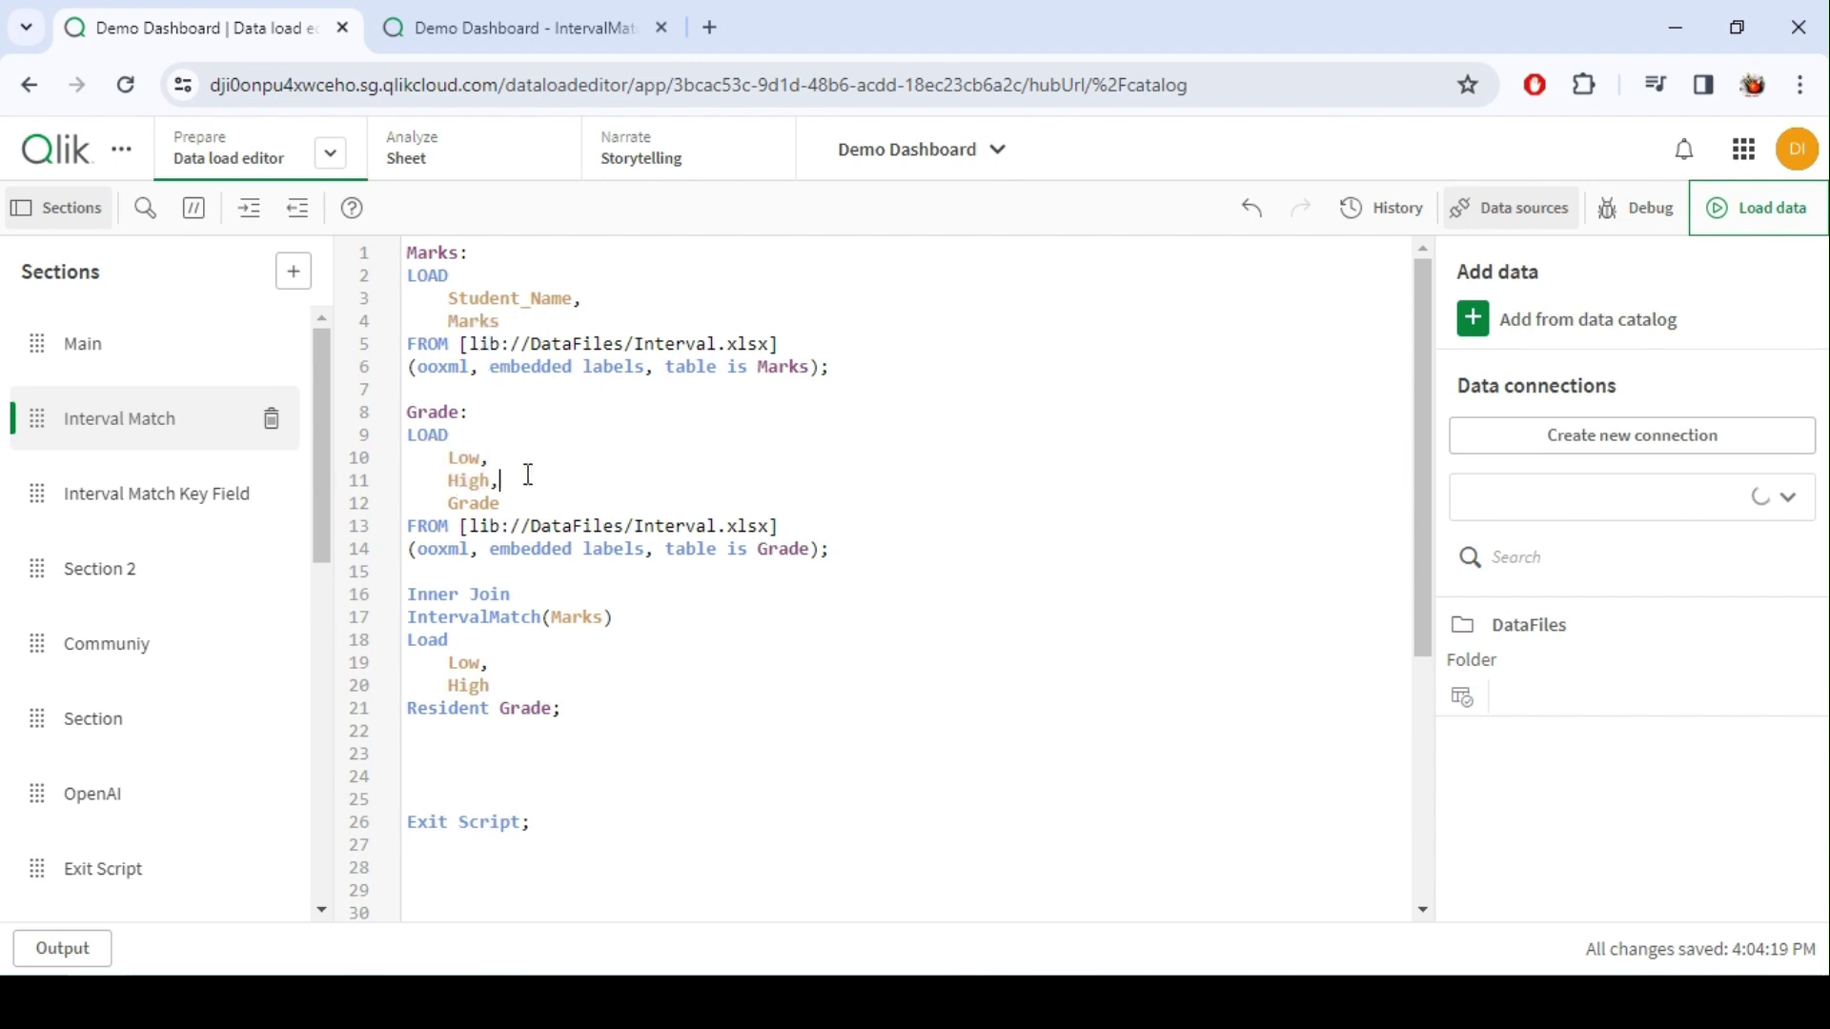
double_click(505, 617)
left_click(629, 621)
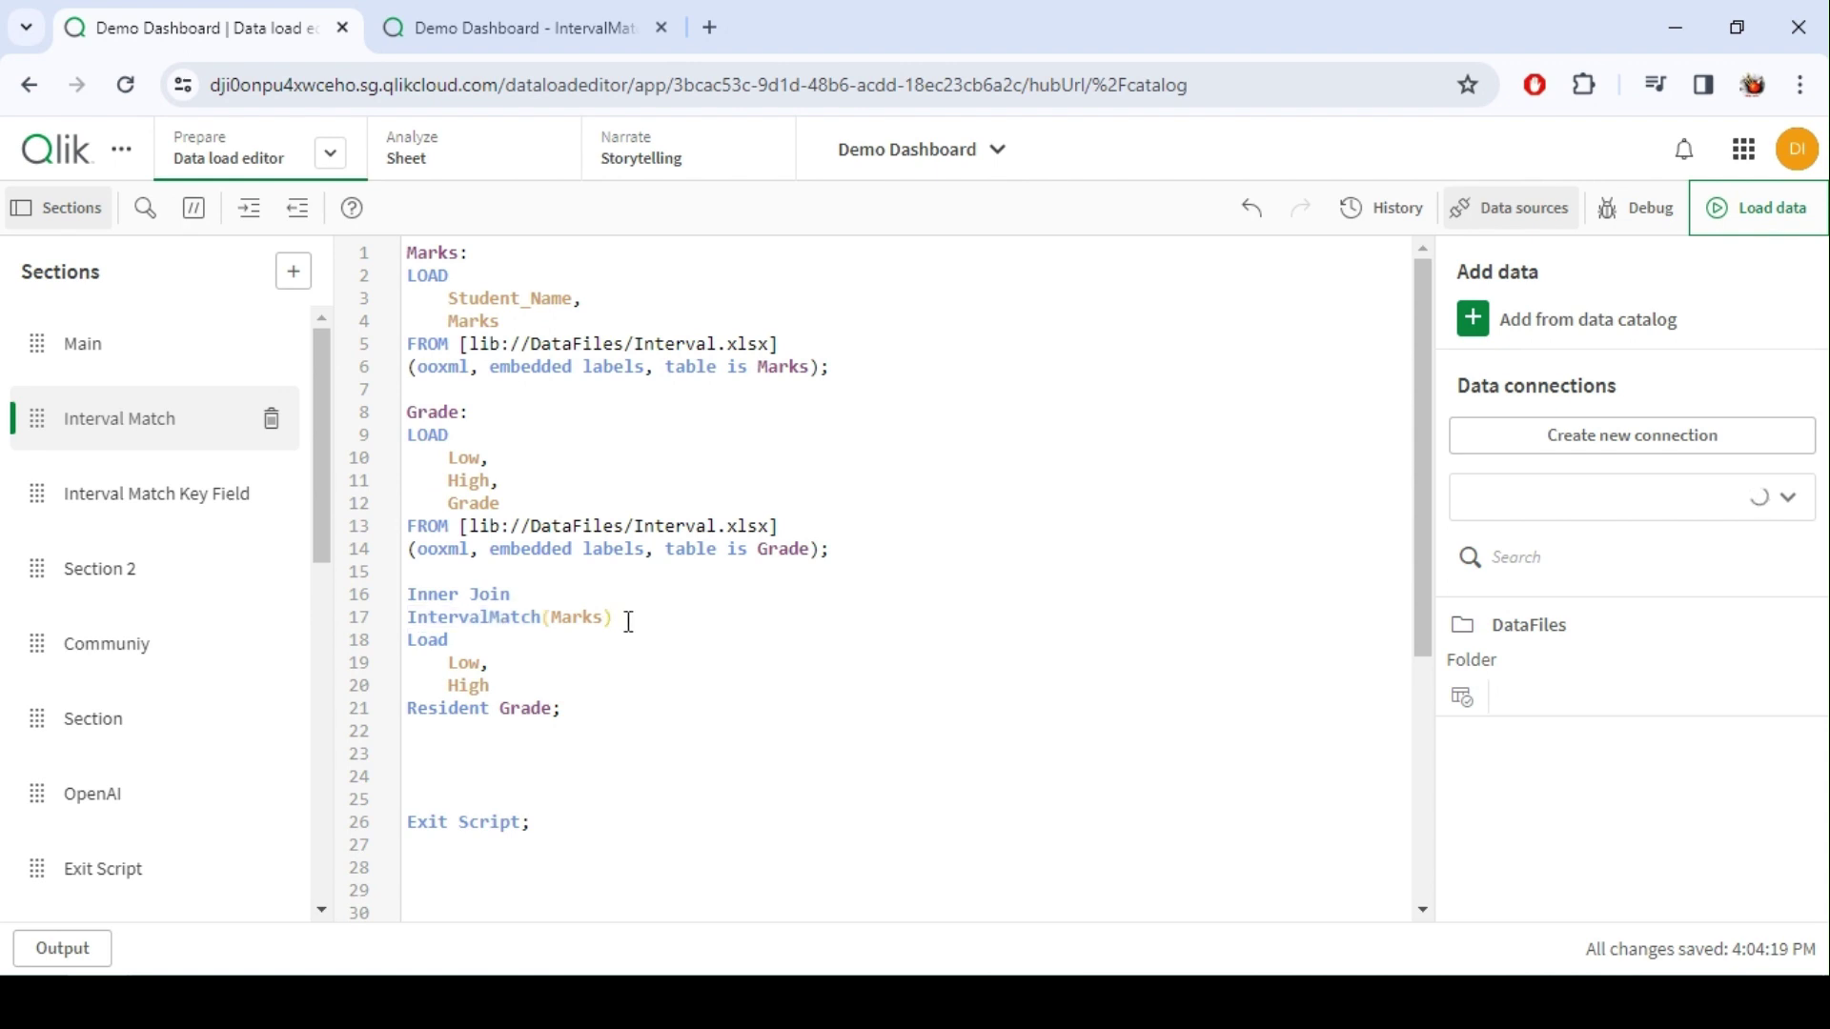